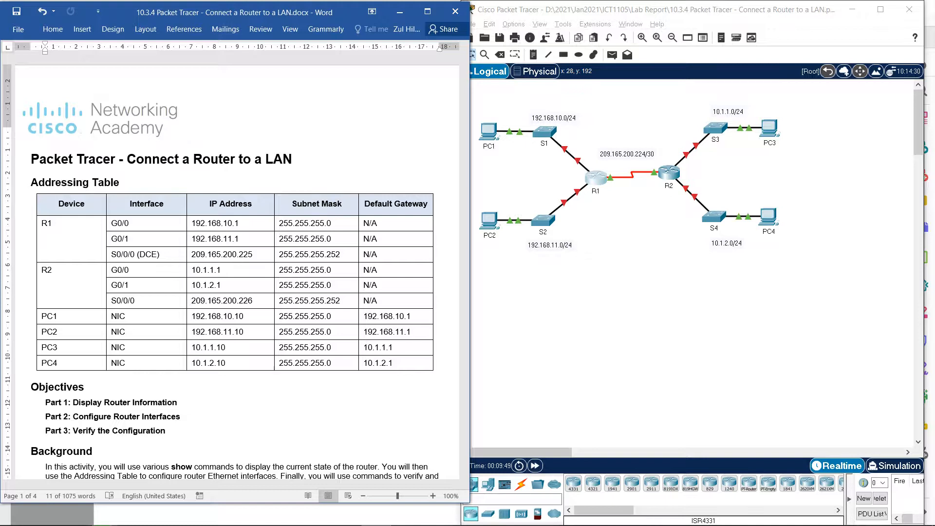
- Review the lab document's addressing table, objectives and the Part 1 Step 1 questions about R1's interfaces
scroll(236, 266, down, 12)
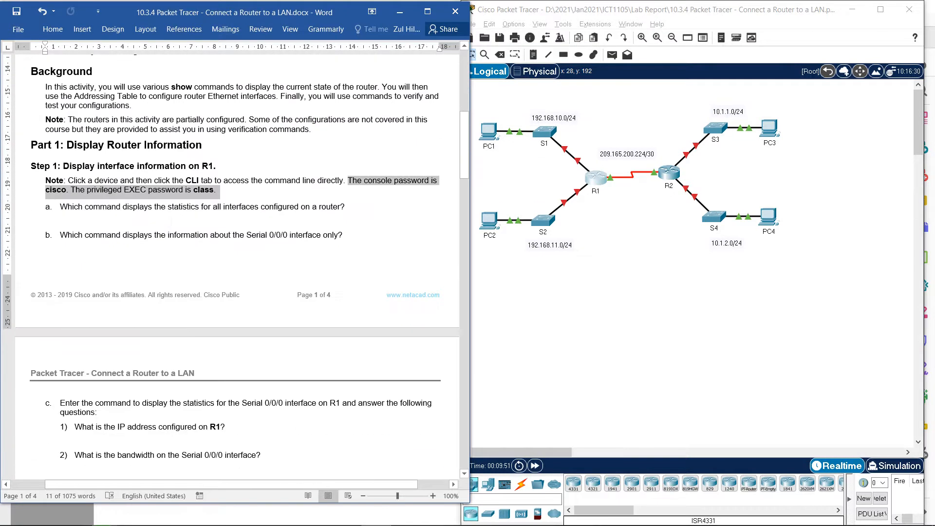
scroll(242, 268, up, 5)
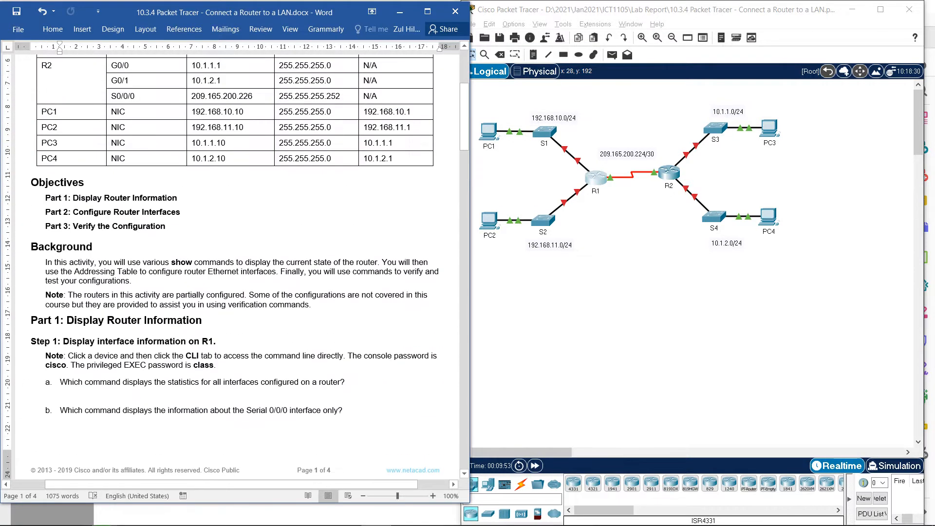
scroll(156, 396, up, 3)
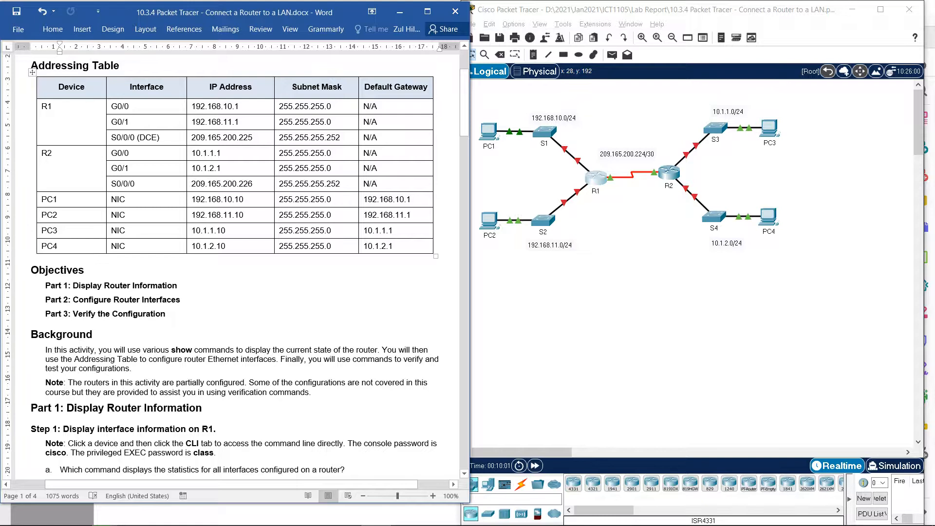
scroll(155, 454, down, 1)
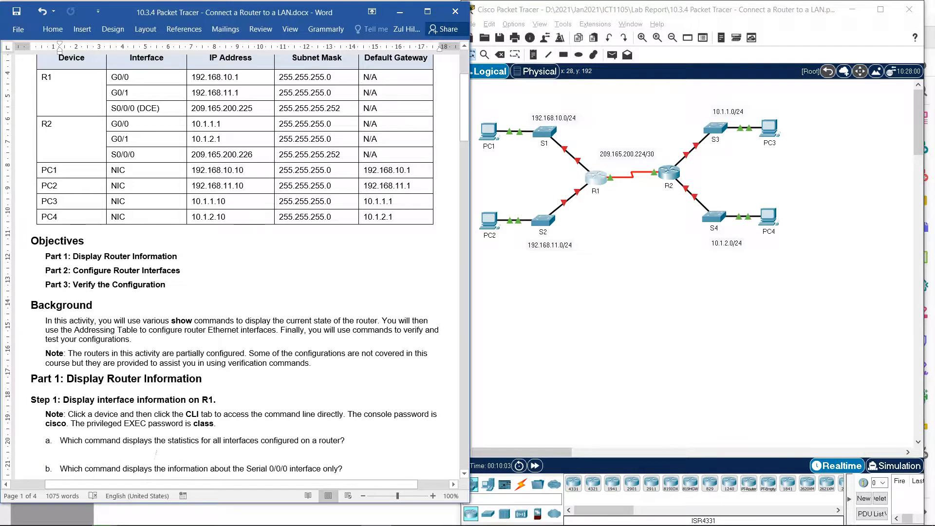
scroll(156, 454, up, 1)
scroll(234, 271, up, 1)
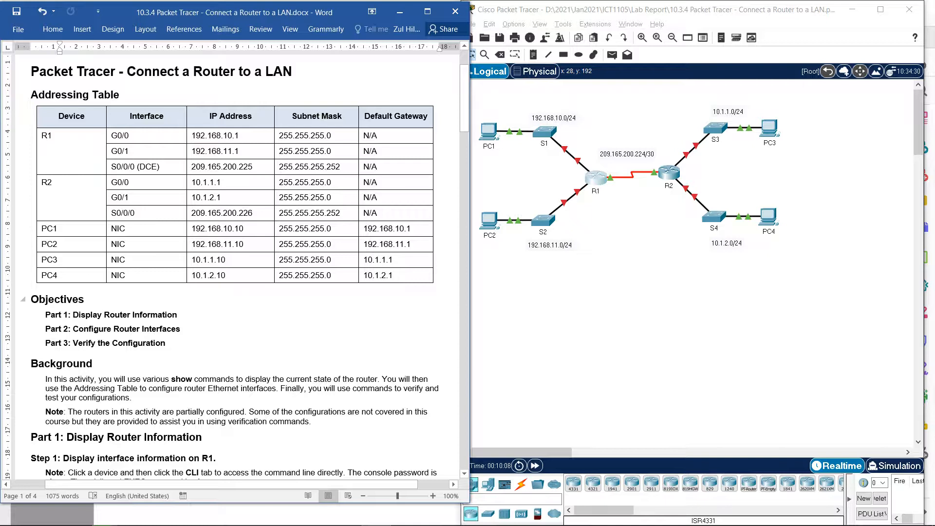
scroll(234, 272, up, 1)
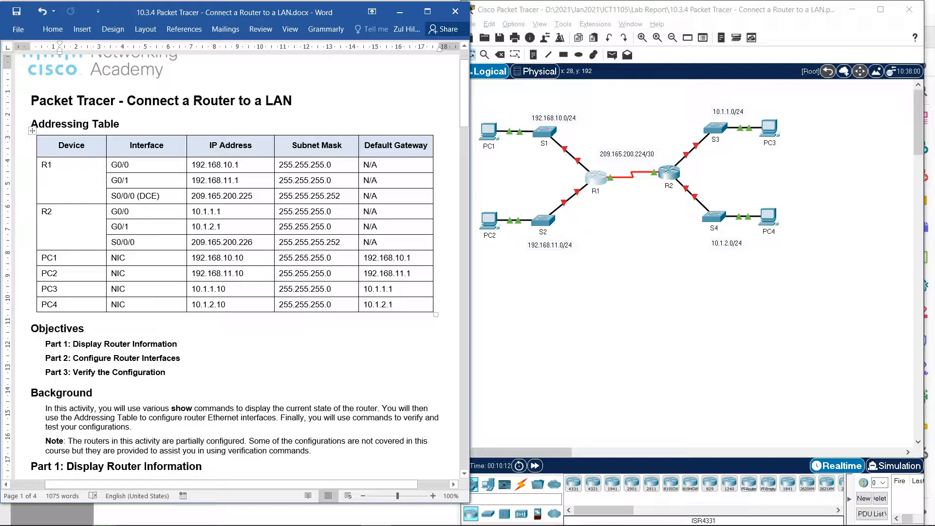
drag(52, 166, 54, 226)
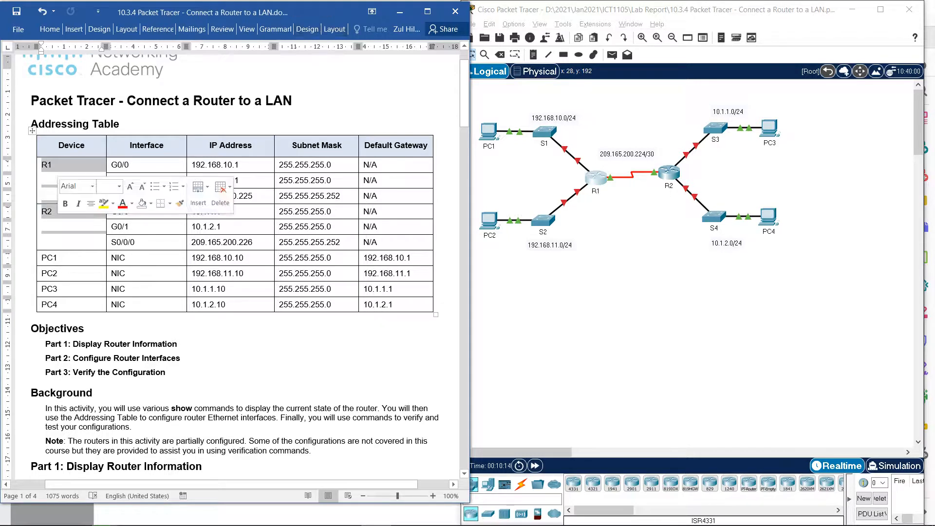
drag(51, 258, 53, 305)
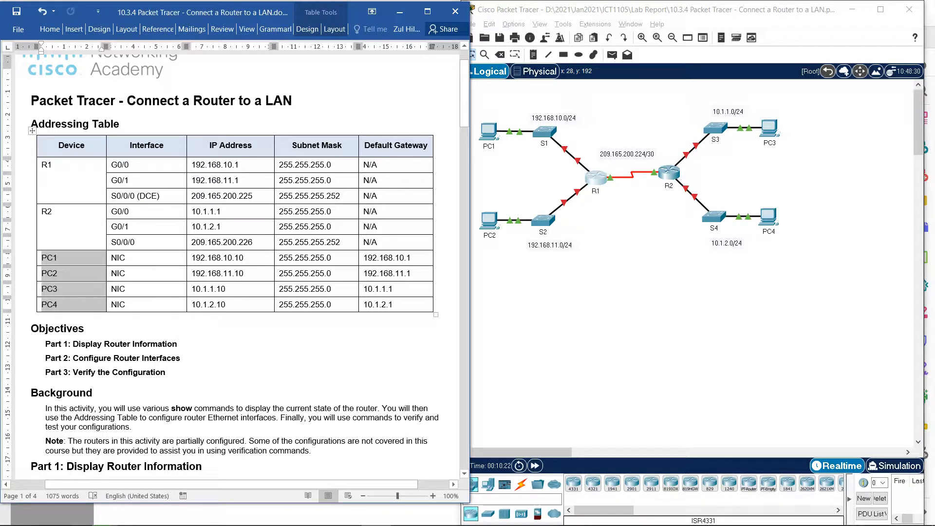
click(254, 196)
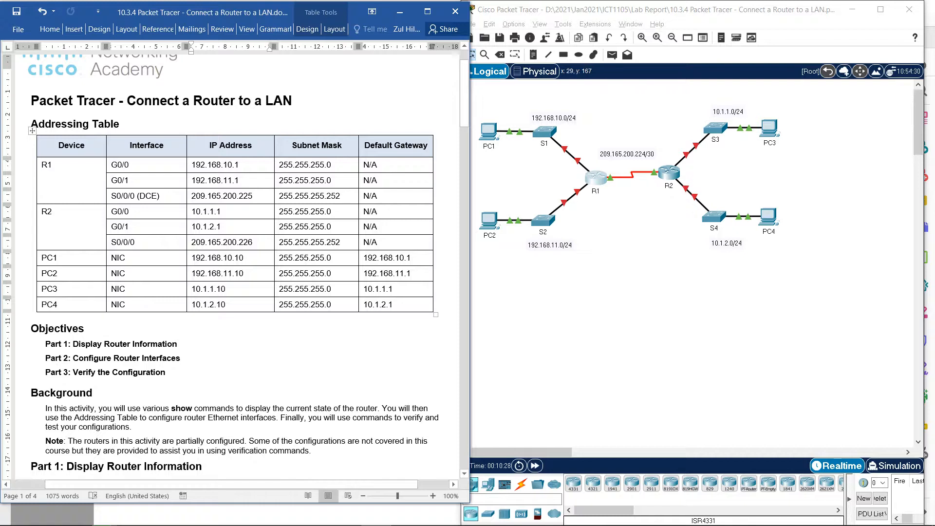
scroll(234, 263, down, 4)
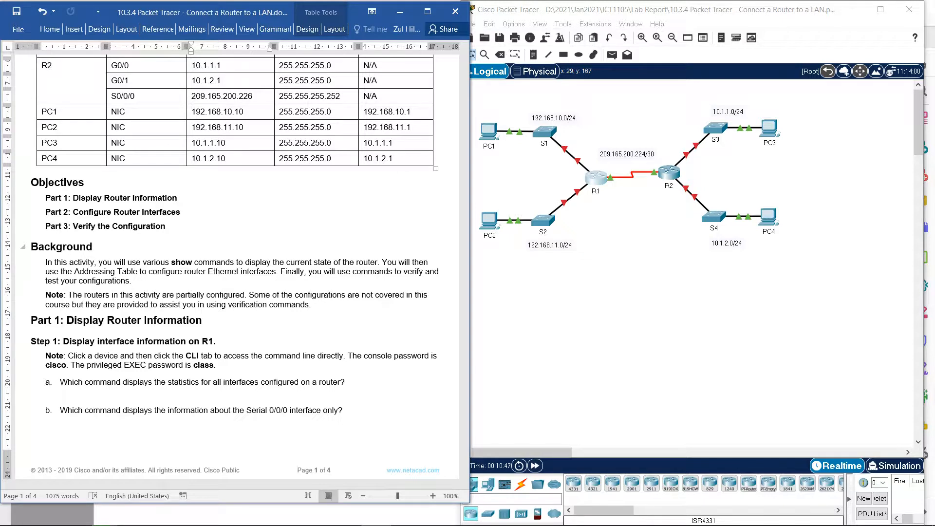
scroll(234, 263, down, 2)
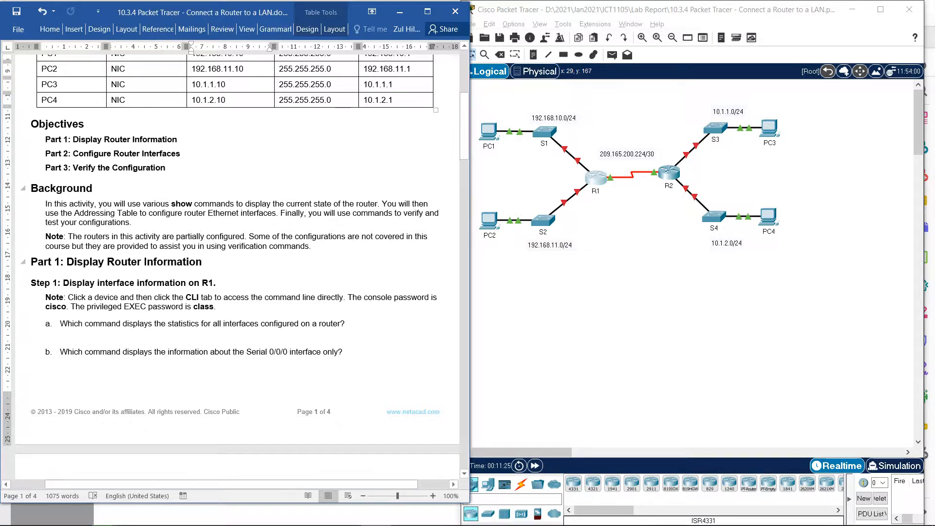
scroll(234, 263, down, 5)
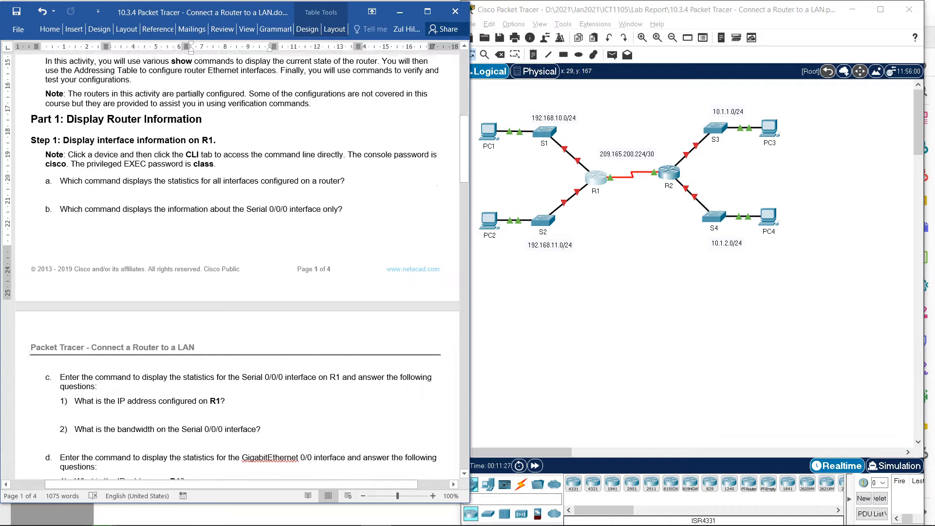
scroll(233, 263, down, 1)
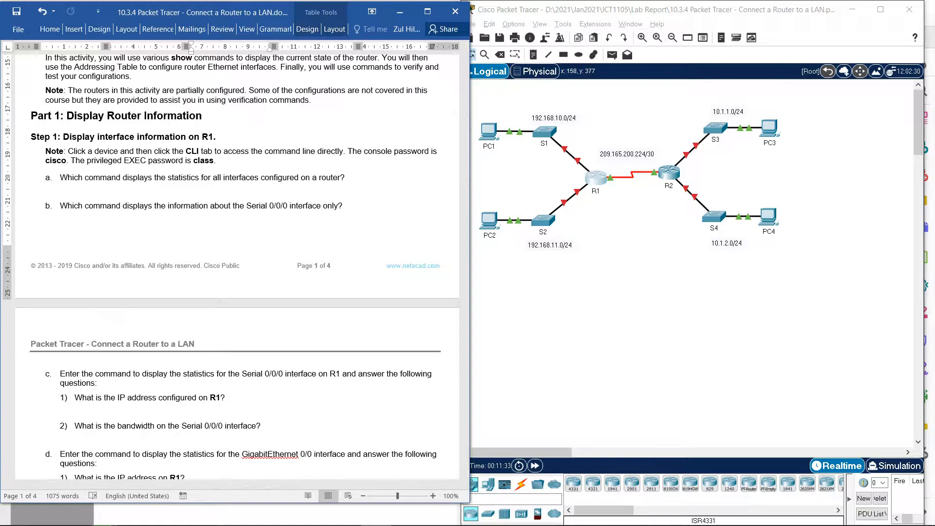
- Open router R1's command line and advance through the pending interface output to reach the R1# prompt
click(595, 179)
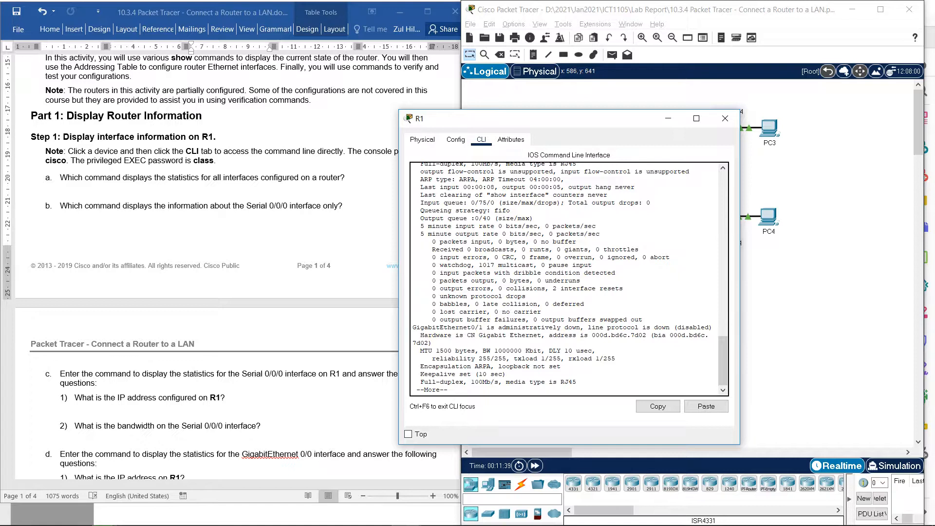
key(Return)
key(Return)
key(Return)
key(Return)
key(Return)
key(Return)
key(Return)
key(Return)
key(Return)
key(Return)
key(Return)
key(Return)
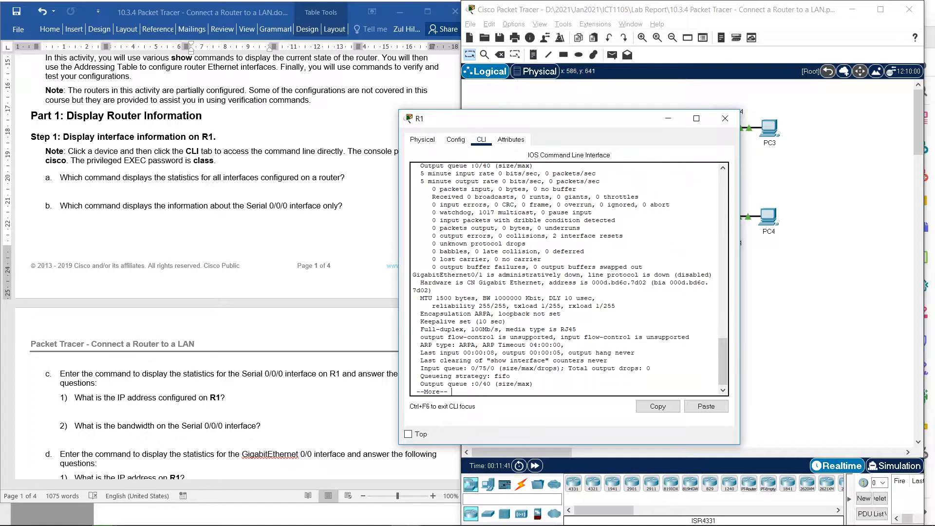
key(Return)
key(Return)
key(Return)
key(Return)
key(Return)
key(Return)
key(Return)
key(Return)
key(Return)
key(Return)
key(Return)
key(Return)
key(Return)
key(Return)
key(Return)
key(Return)
key(Return)
key(Return)
key(Return)
key(Return)
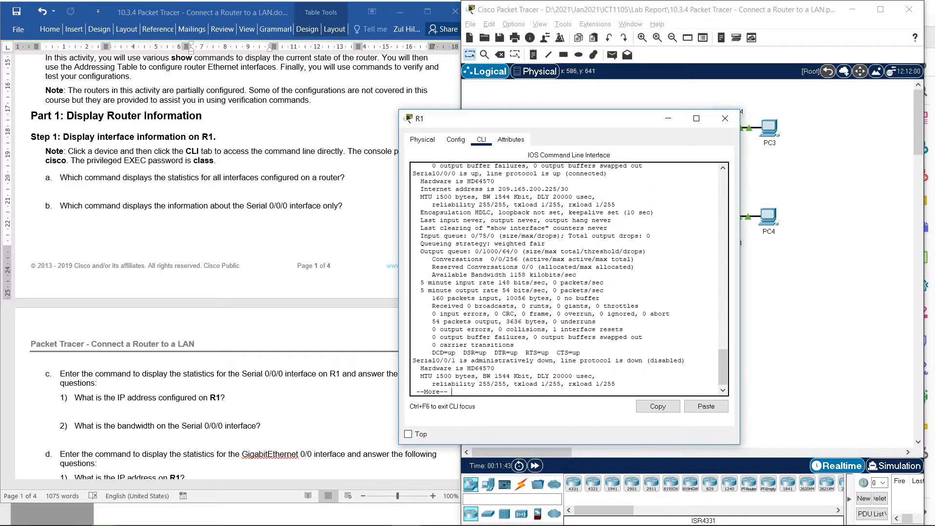
key(Return)
key(Return)
key(Return)
key(Return)
key(Return)
key(Return)
key(Return)
key(Return)
key(Return)
key(Return)
key(Return)
key(Return)
key(Return)
key(Return)
key(Return)
key(Return)
key(Return)
key(Return)
key(Return)
key(Return)
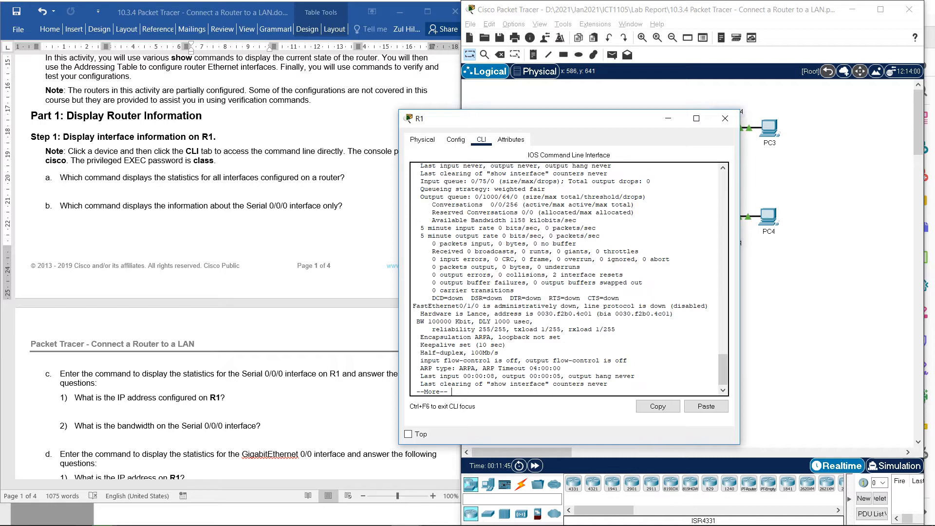
key(Return)
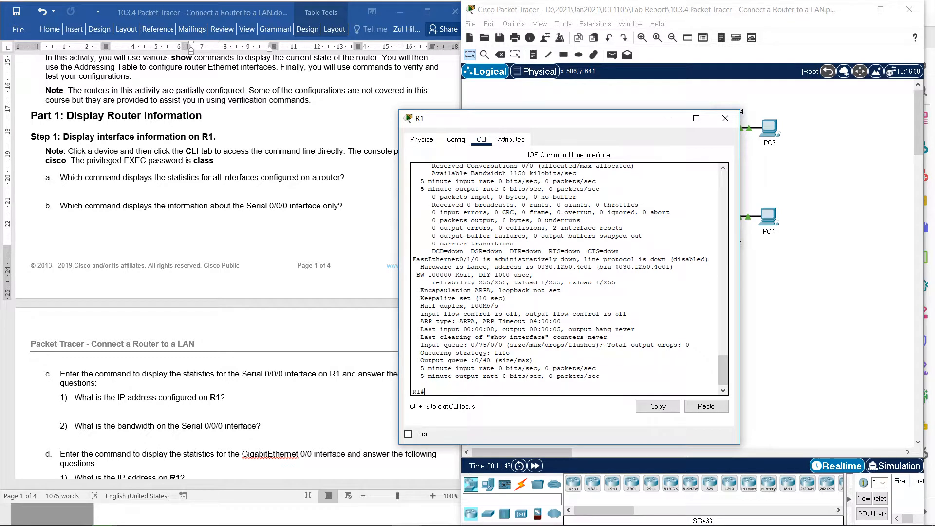
- Exit the current R1 console session and start a new one
text(exit)
key(Return)
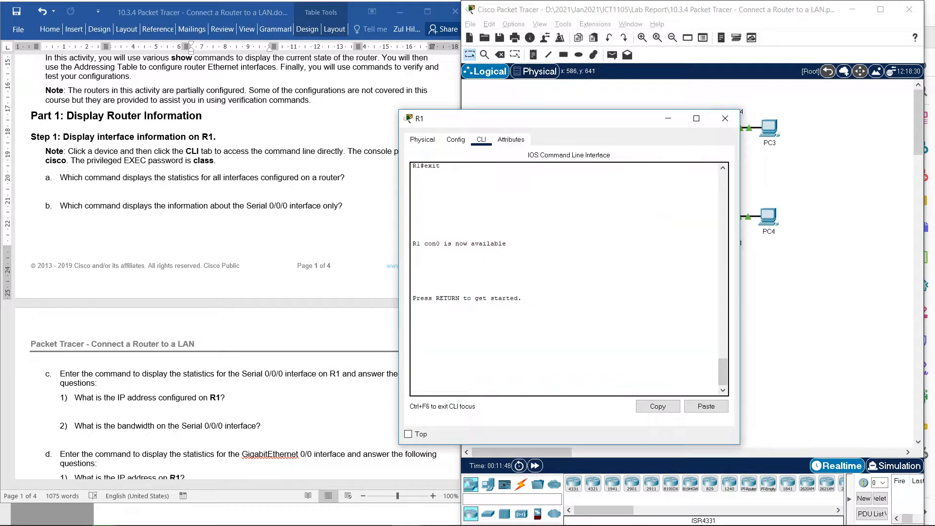
key(Return)
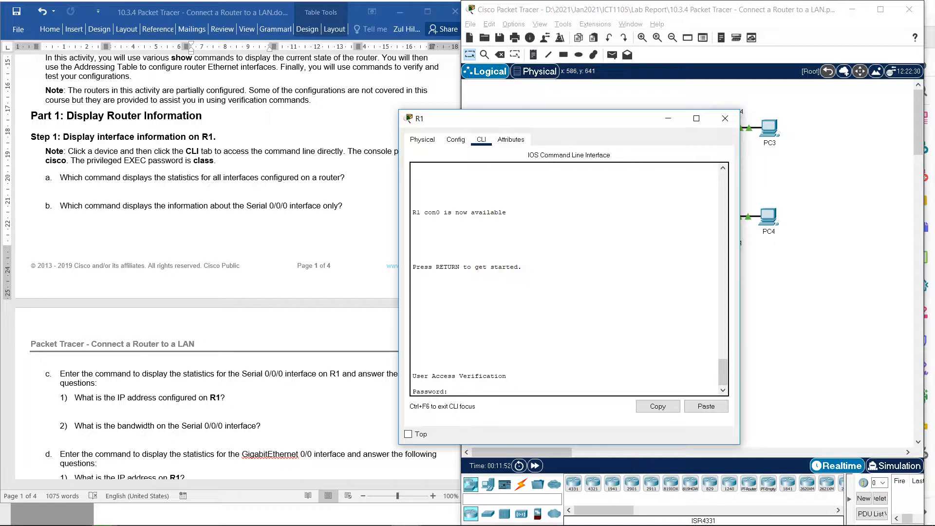
- Uncover the lab instructions, log in to R1 with the console password, and enter privileged EXEC mode with its password
drag(536, 118, 612, 101)
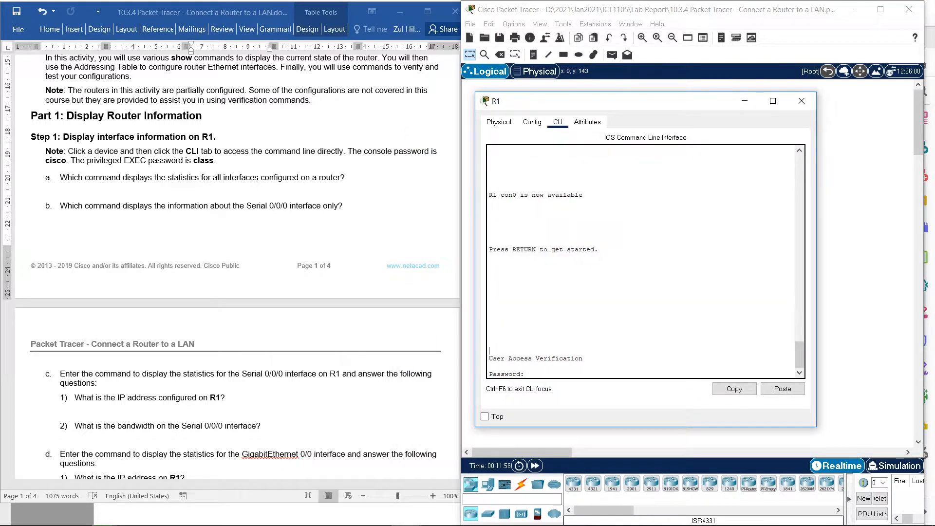
key(Return)
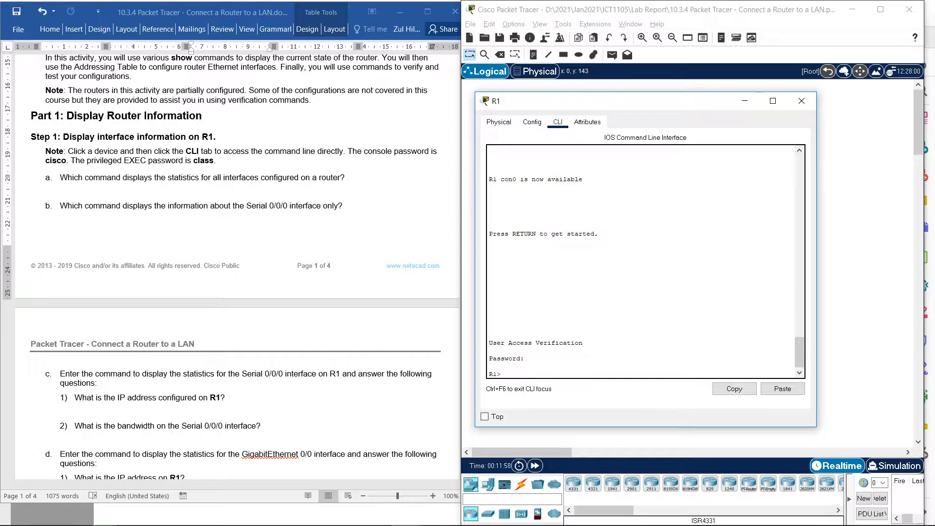
text(en)
key(Return)
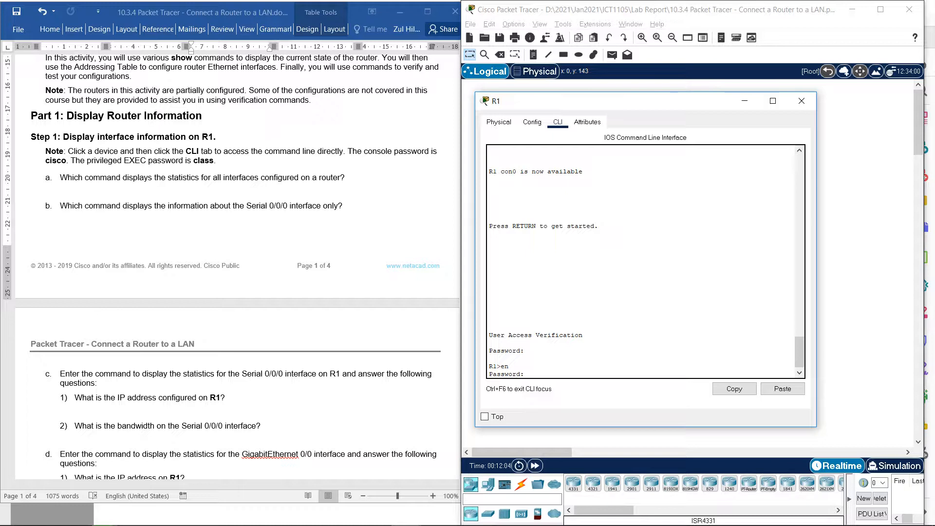
key(Return)
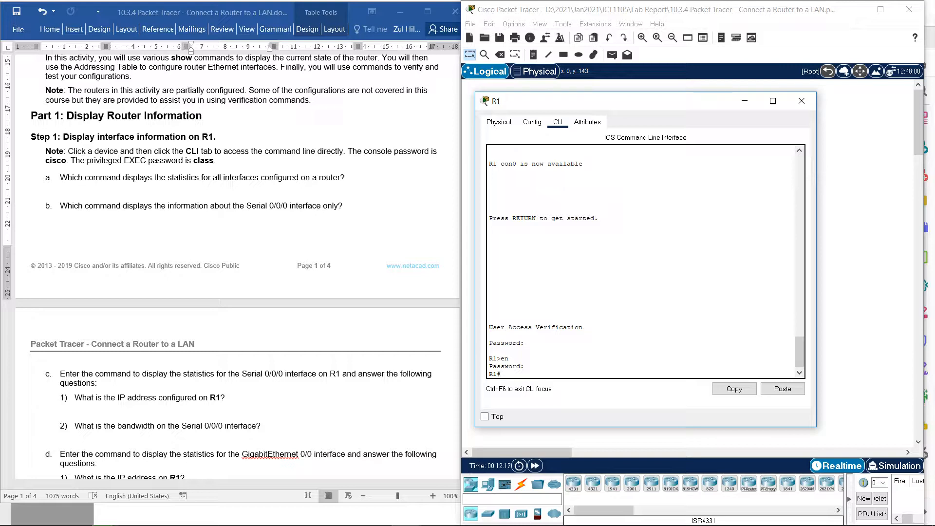
- Display the statistics for all interfaces on R1 with the show interfaces command
text(sh)
key(Tab)
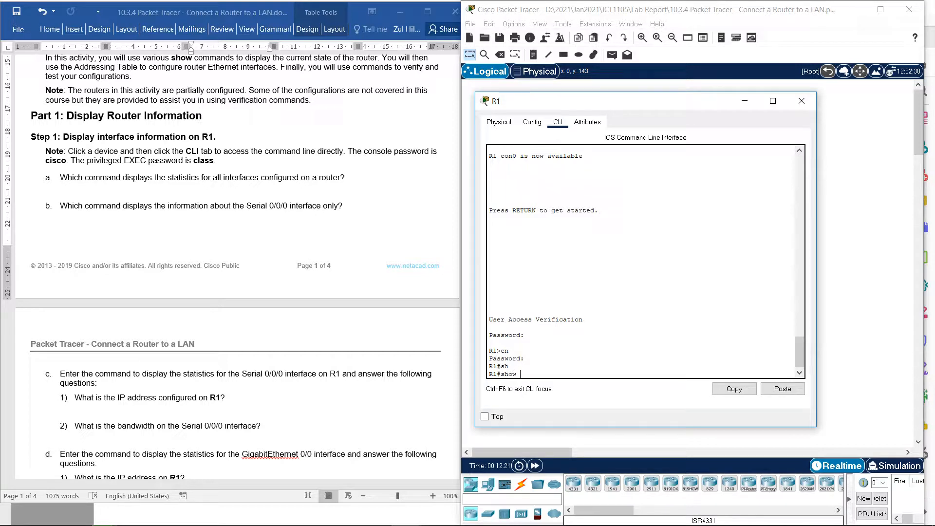
text(interfaces)
key(Return)
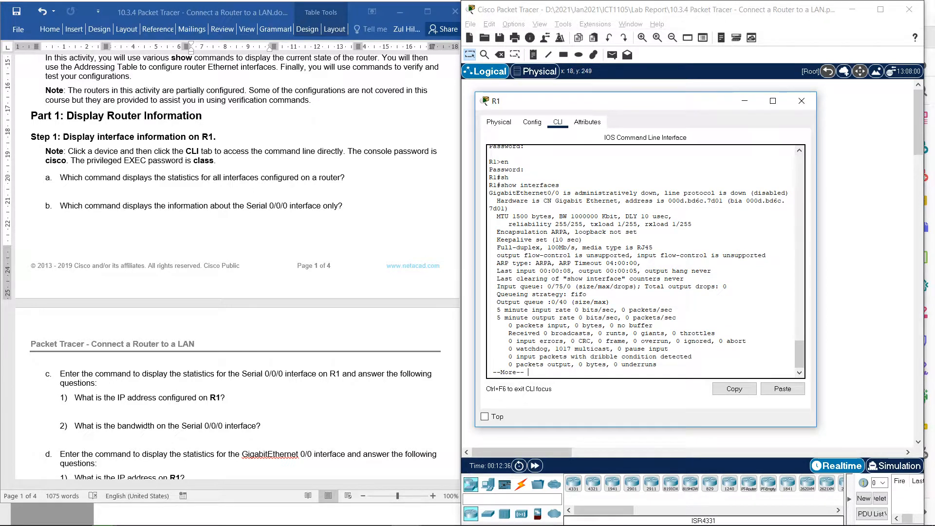
- Examine GigabitEthernet0/0's status, hardware address and bandwidth in the show interfaces output
drag(489, 193, 559, 193)
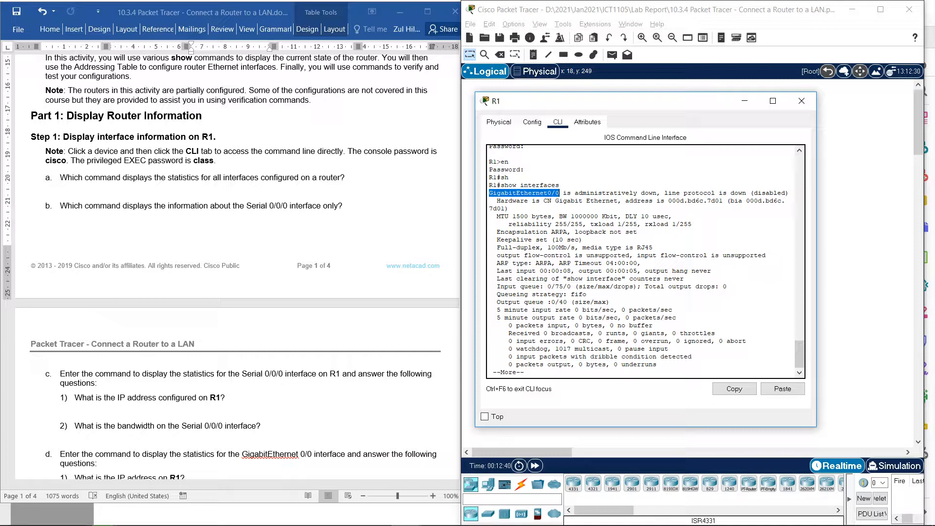
drag(563, 193, 657, 193)
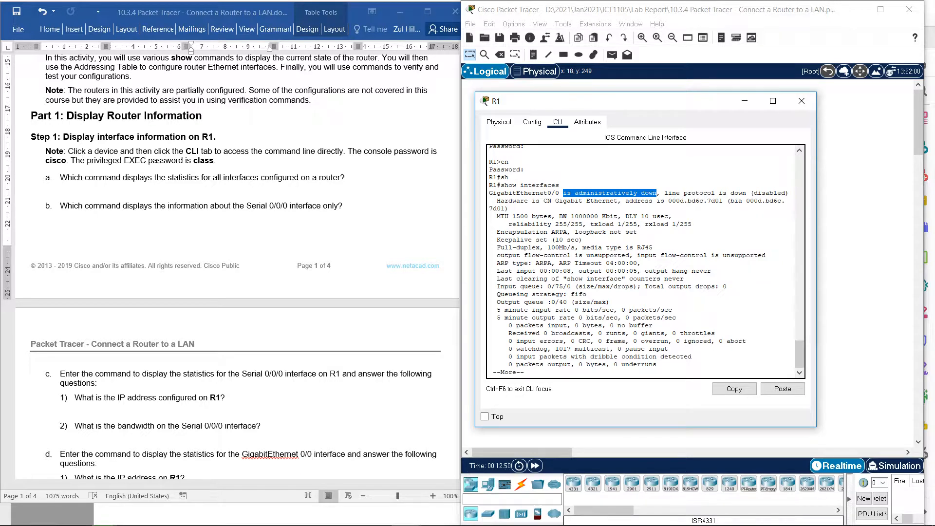
drag(497, 201, 723, 201)
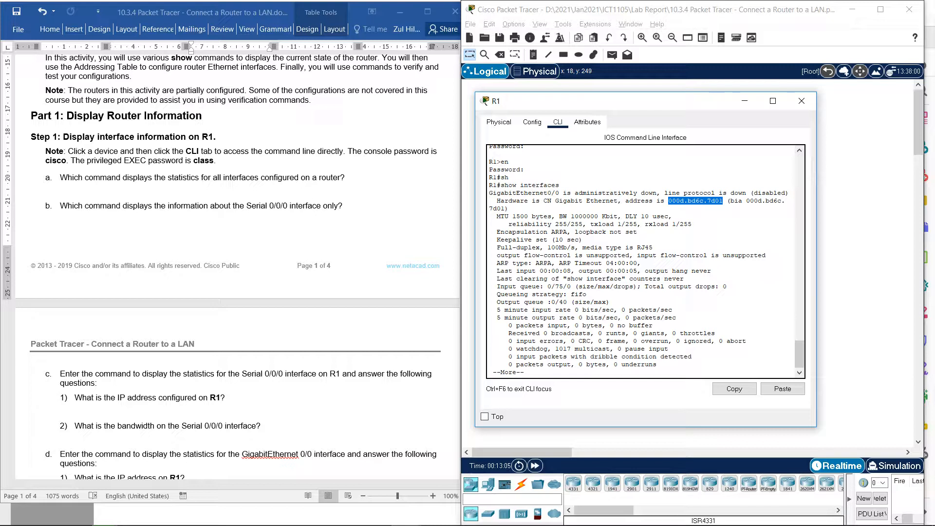
drag(559, 216, 598, 217)
click(684, 278)
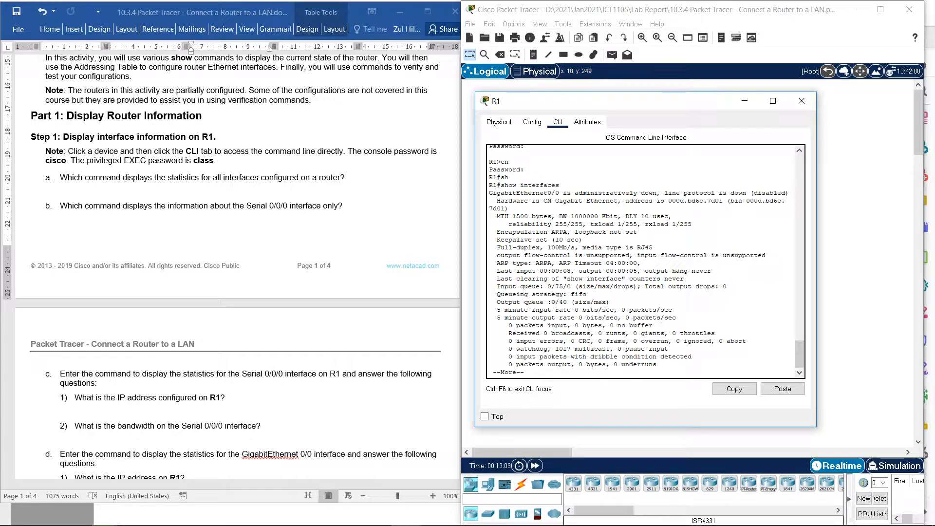
- Page through the rest of R1's show interfaces output, from the GigabitEthernet ports to Vlan1, back to the privileged EXEC prompt
key(space)
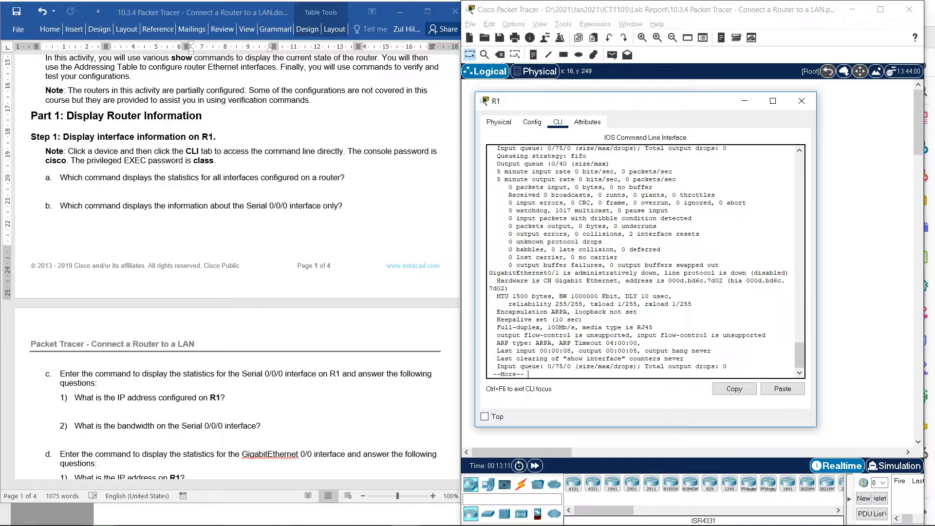
key(Return)
key(Return)
key(Return)
key(Return)
key(Return)
key(Return)
key(Return)
key(Return)
key(Return)
key(Return)
key(Return)
key(Return)
key(Return)
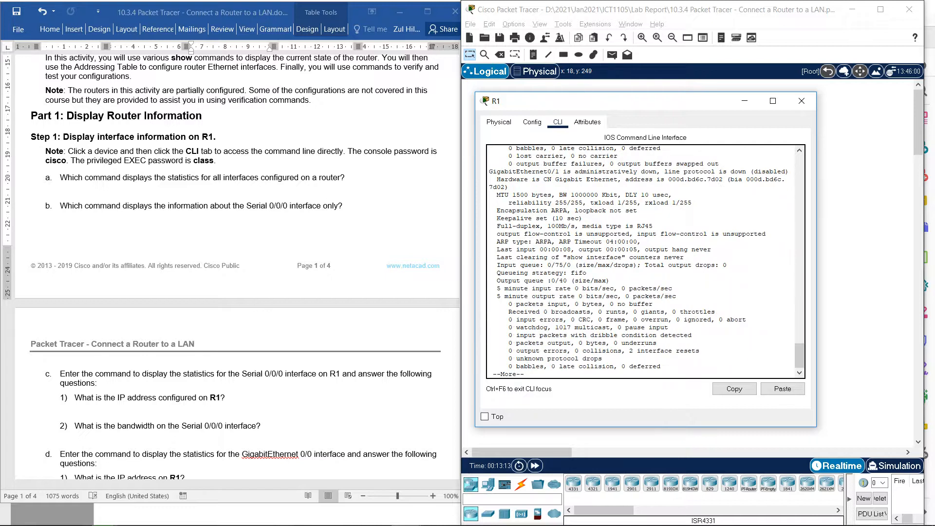
key(Return)
key(Return)
key(Return)
key(Return)
key(Return)
key(Return)
key(Return)
key(Return)
key(Return)
key(Return)
key(Return)
key(Return)
key(Return)
key(Return)
key(Return)
key(Return)
key(Return)
key(Return)
key(Return)
key(Return)
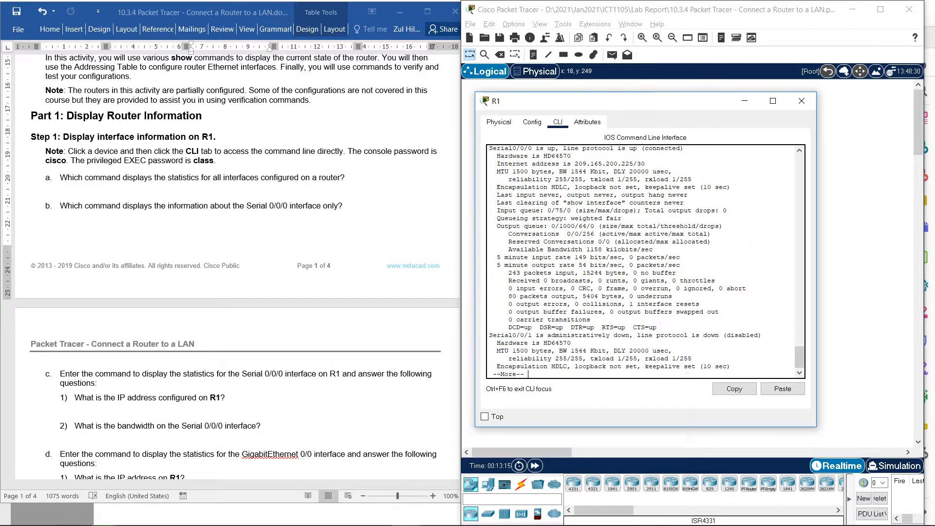
key(Return)
key(Return)
key(Return)
key(Return)
key(Return)
key(Return)
key(Return)
key(Return)
key(Return)
key(Return)
key(Return)
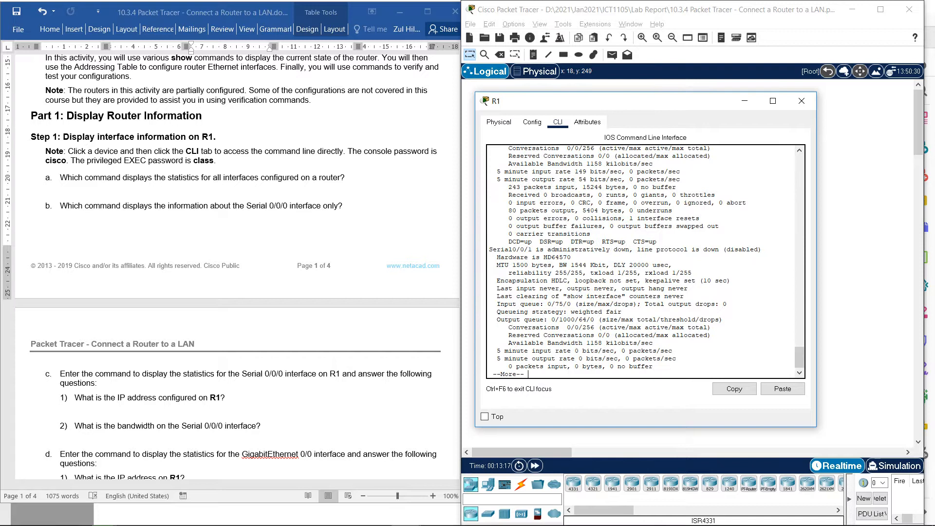
key(Return)
key(Return)
key(Return)
key(Return)
key(Return)
key(Return)
key(Return)
key(Return)
key(Return)
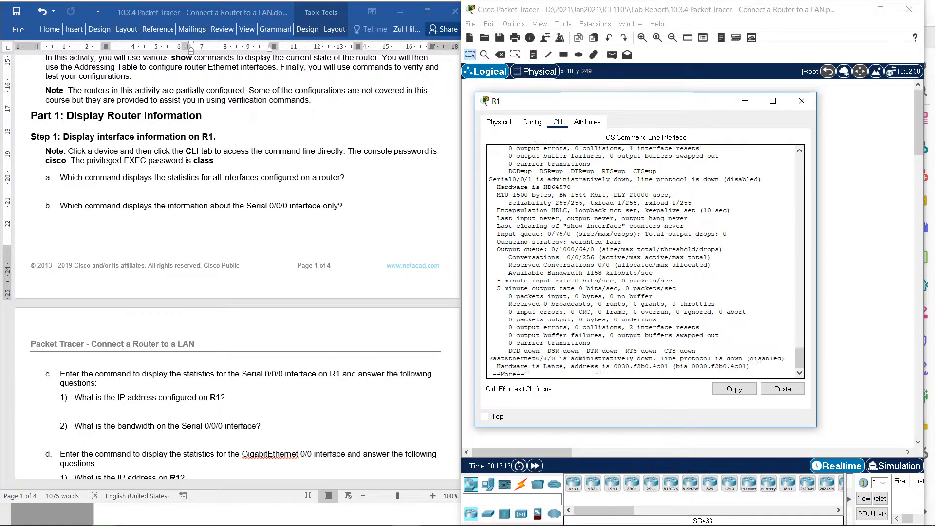
key(Return)
key(Return)
key(Return)
key(Return)
key(Return)
key(Return)
key(Return)
key(Return)
key(Return)
key(Return)
key(Return)
key(Return)
key(Return)
key(Return)
key(Return)
key(Return)
key(Return)
key(Return)
key(Return)
key(Return)
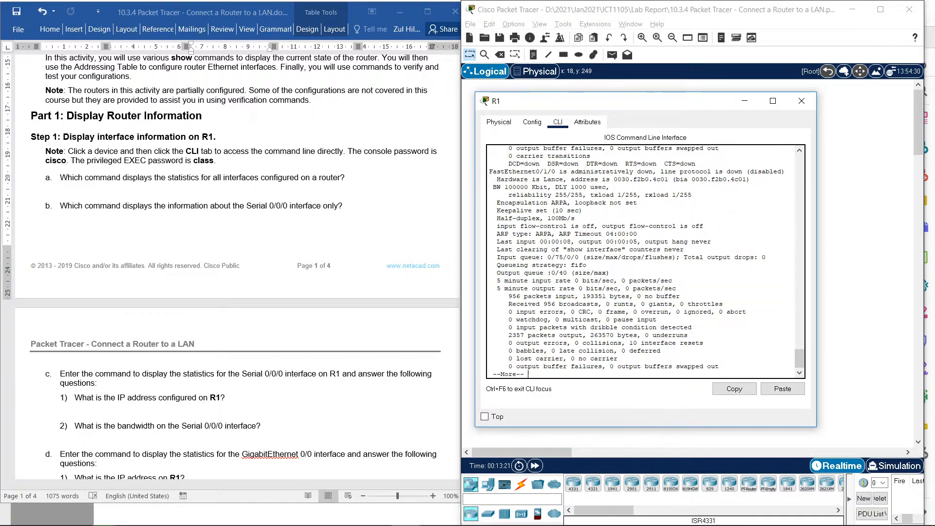
key(Return)
key(Return)
key(Return)
key(Return)
key(Return)
key(Return)
key(Return)
key(Return)
key(Return)
key(Return)
key(Return)
key(Return)
key(Return)
key(Return)
key(Return)
key(Return)
key(Return)
key(Return)
key(Return)
key(Return)
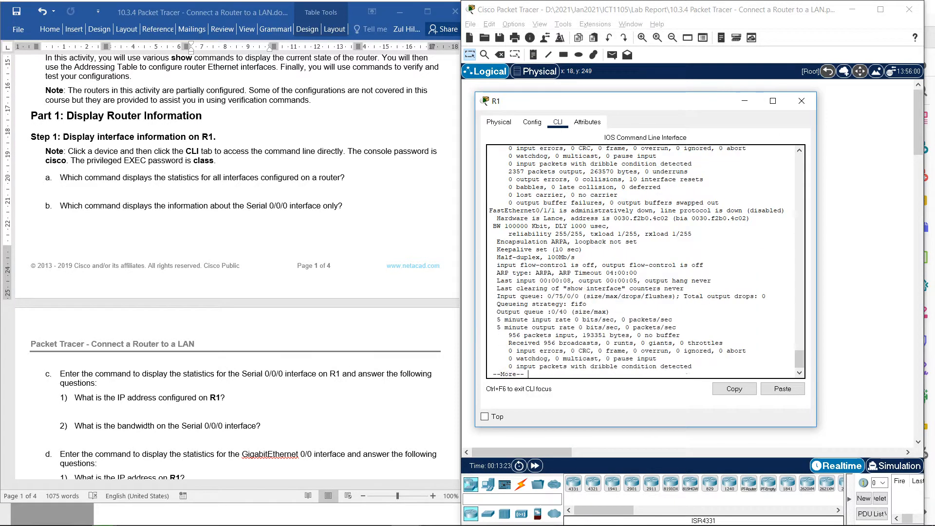
key(Return)
key(Return)
key(Return)
key(Return)
key(Return)
key(Return)
key(Return)
key(Return)
key(Return)
key(Return)
key(Return)
key(Return)
key(Return)
key(Return)
key(Return)
key(Return)
key(Return)
key(Return)
key(Return)
key(Return)
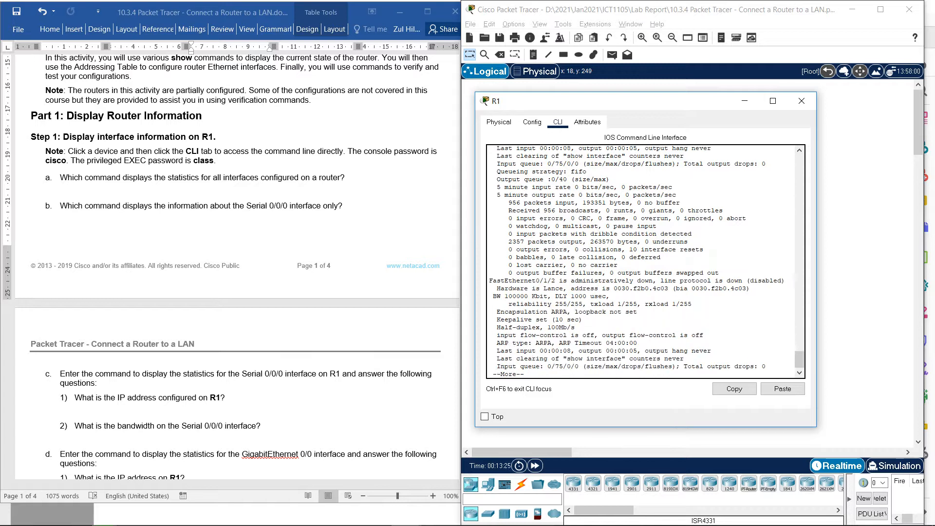
key(Return)
key(Return)
key(Return)
key(Return)
key(Return)
key(Return)
key(Return)
key(Return)
key(Return)
key(Return)
key(Return)
key(Return)
key(Return)
key(Return)
key(Return)
key(Return)
key(Return)
key(Return)
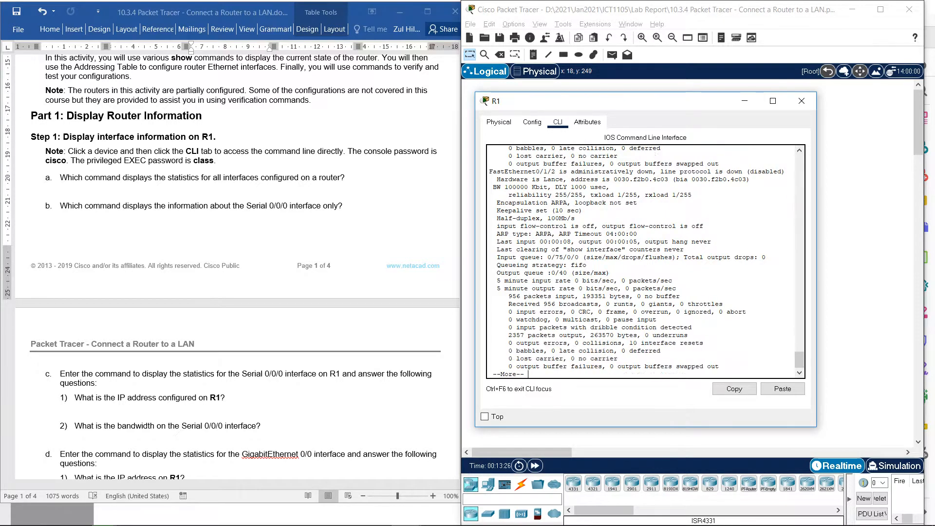
key(Return)
key(Return)
key(Return)
key(Return)
key(Return)
key(Return)
key(Return)
key(Return)
key(Return)
key(Return)
key(Return)
key(Return)
key(Return)
key(Return)
key(Return)
key(Return)
key(Return)
key(Return)
key(Return)
key(Return)
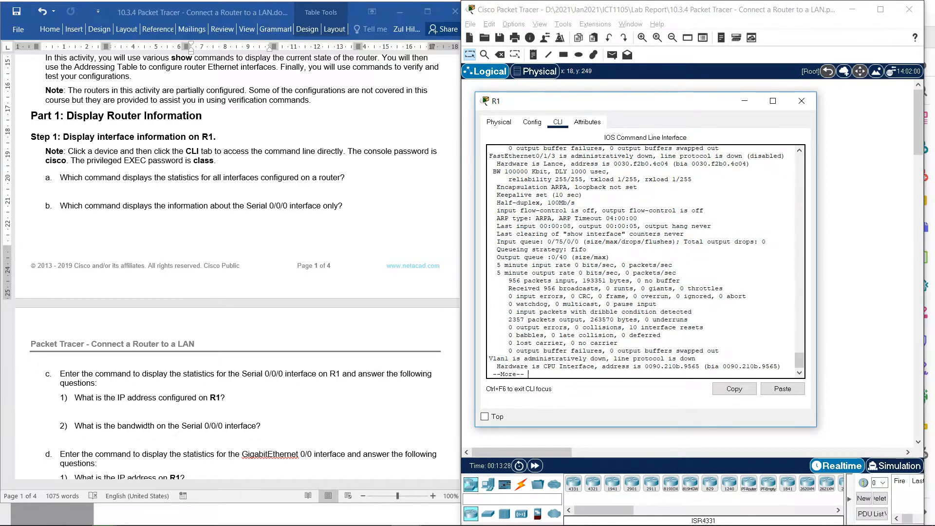
key(Return)
key(Return)
key(Return)
key(Return)
key(Return)
key(Return)
key(Return)
key(Return)
key(Return)
key(Return)
key(Return)
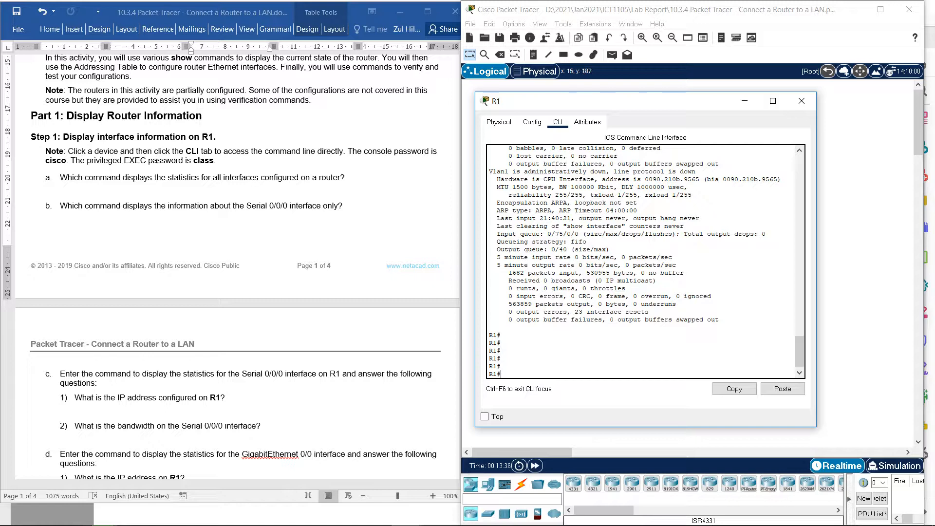
- Switch to the lab document in Word and set the font colour of the hidden answer text under question a to red
key(alt+Tab)
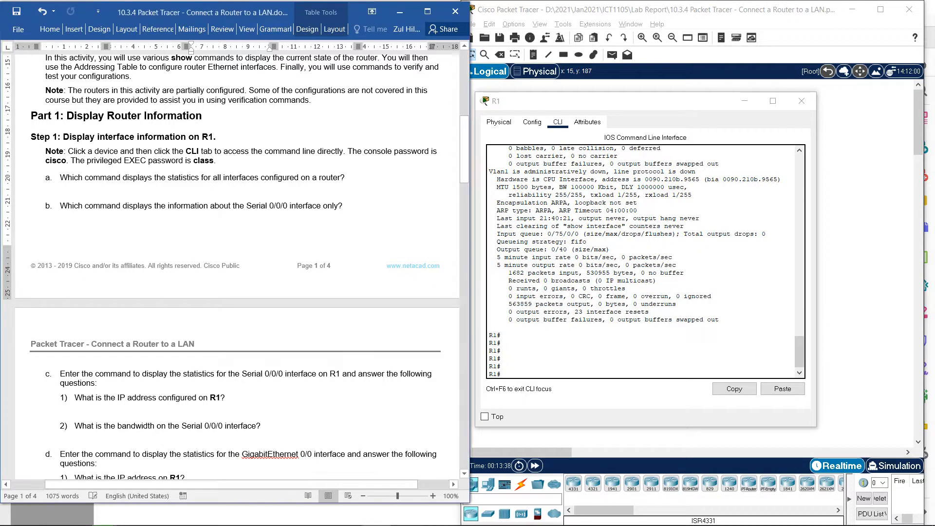
click(69, 192)
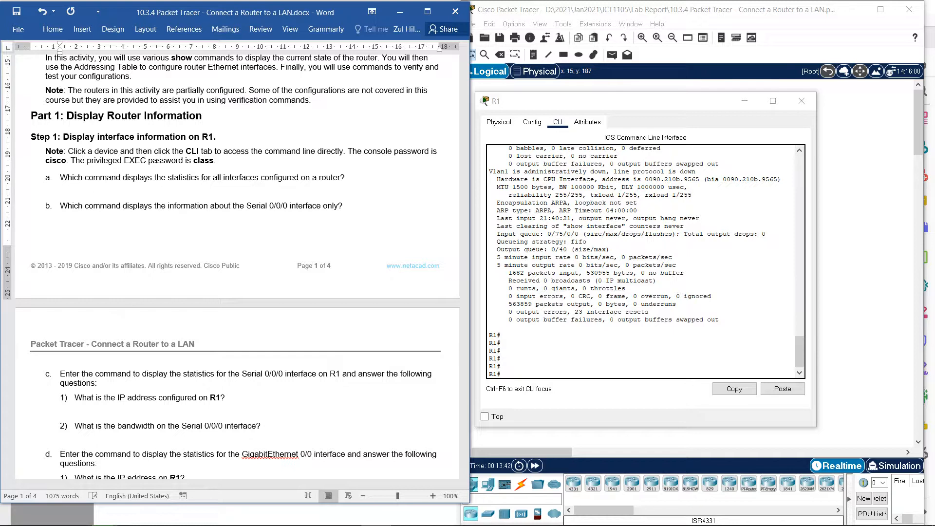
triple_click(64, 191)
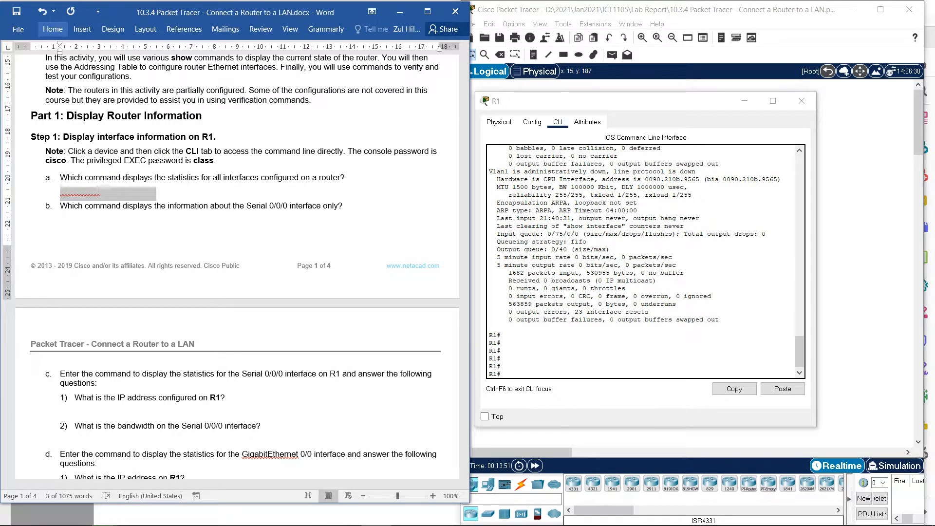
click(52, 30)
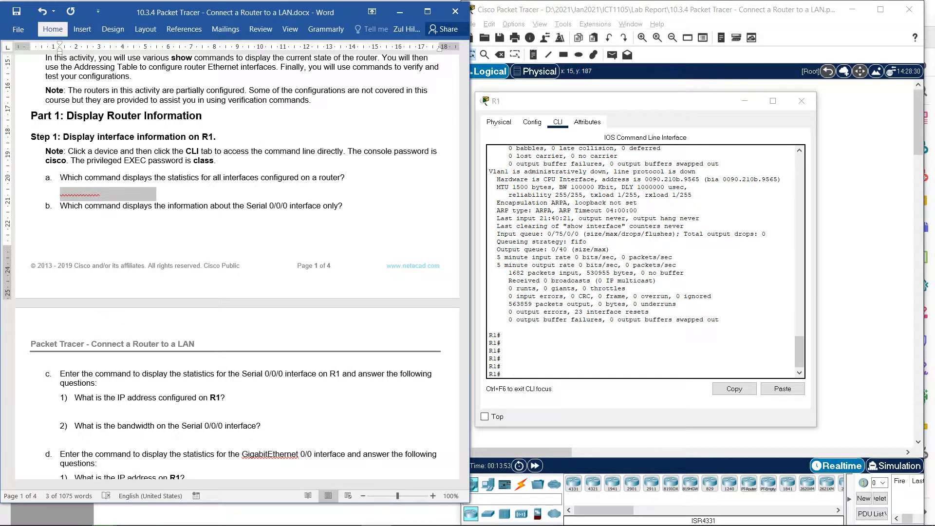
scroll(641, 261, down, 1)
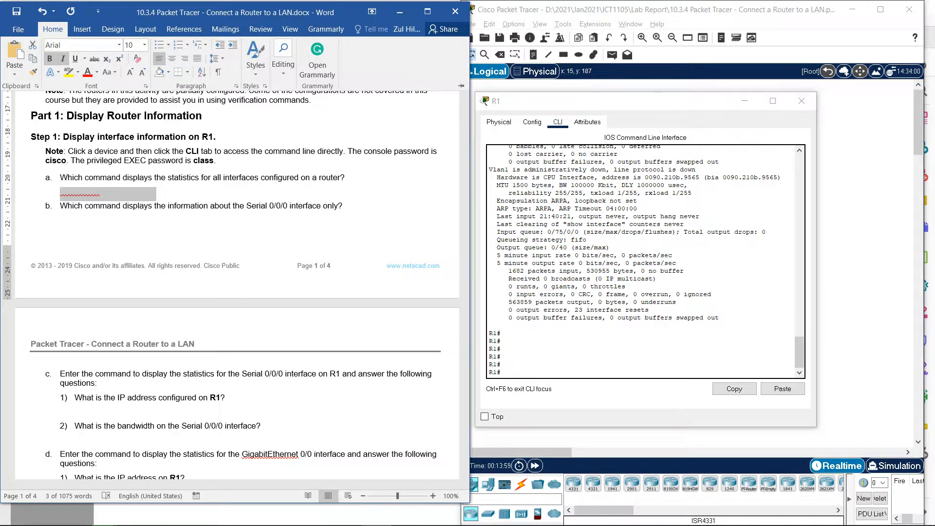
click(162, 192)
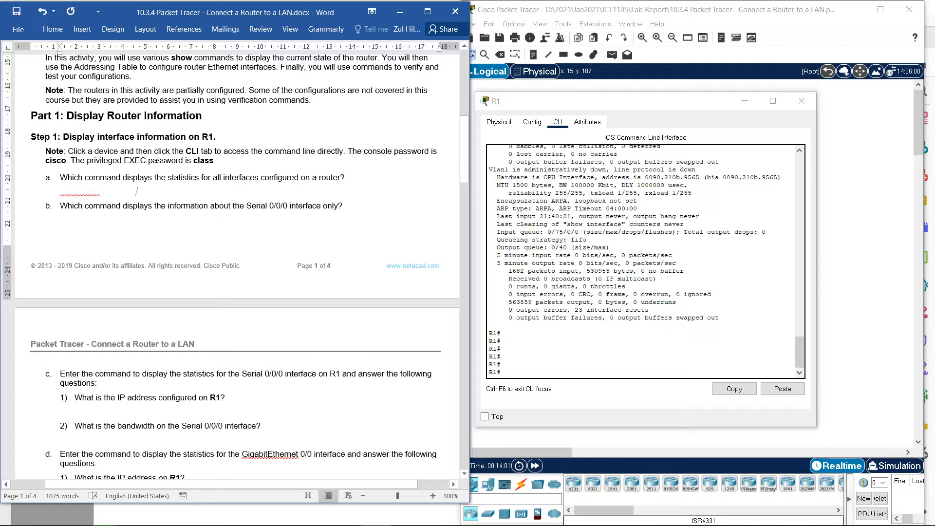
click(52, 29)
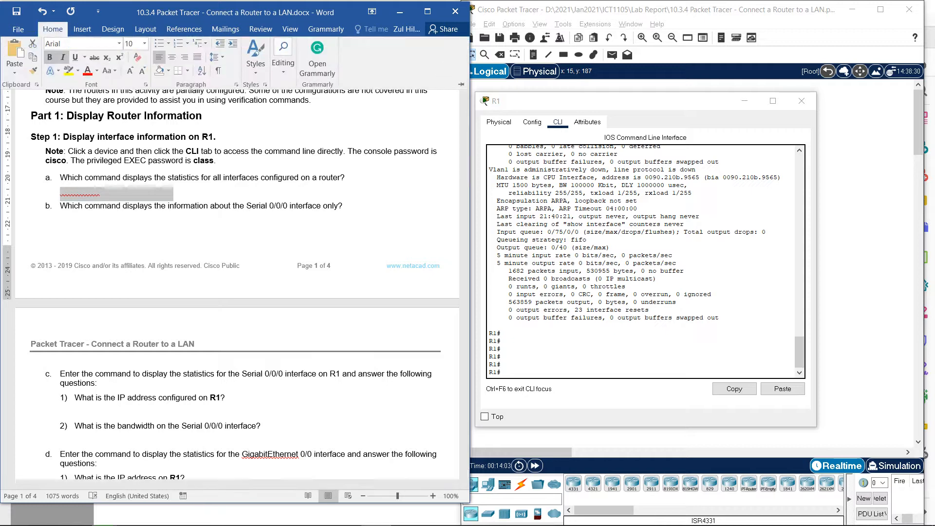
click(88, 72)
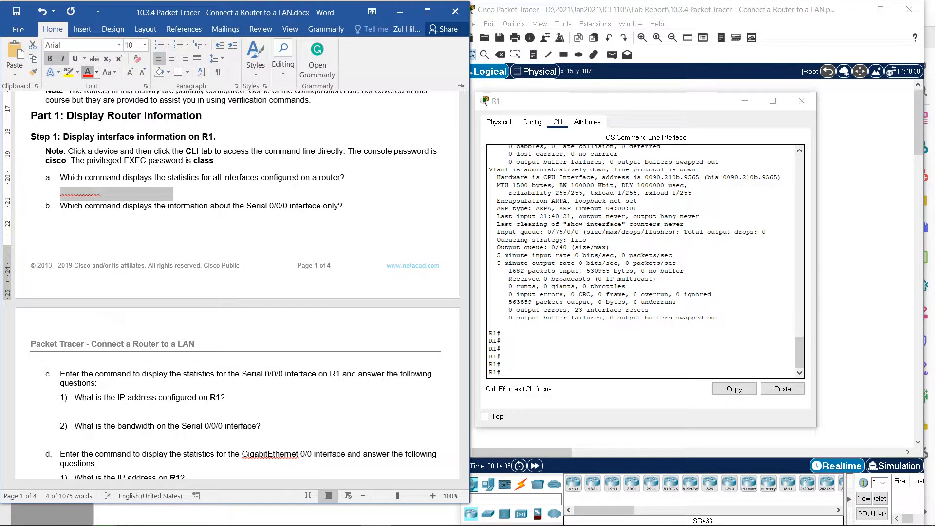
- Replace the placeholder answer under question a with "Show interfaces"
click(177, 192)
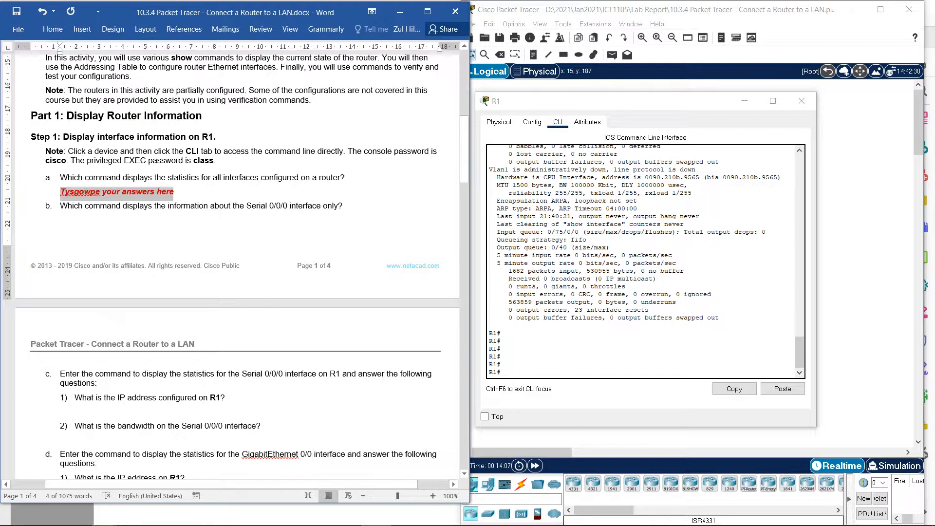
click(178, 192)
key(BackSpace)
key(BackSpace)
key(BackSpace)
key(BackSpace)
key(BackSpace)
key(BackSpace)
key(BackSpace)
key(BackSpace)
key(BackSpace)
key(BackSpace)
key(BackSpace)
key(BackSpace)
key(BackSpace)
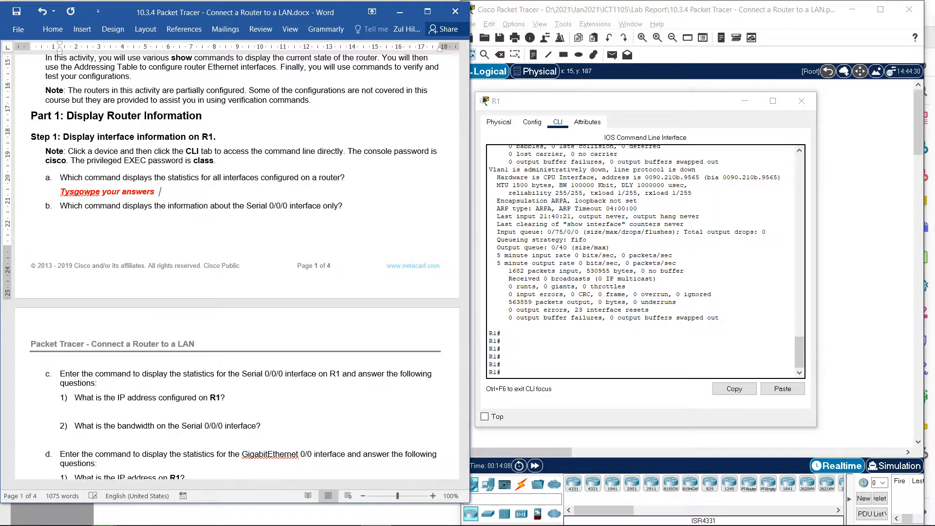
key(BackSpace)
key(BackSpace)
key(BackSpace)
key(BackSpace)
key(BackSpace)
key(BackSpace)
key(BackSpace)
key(BackSpace)
key(BackSpace)
key(BackSpace)
key(BackSpace)
key(BackSpace)
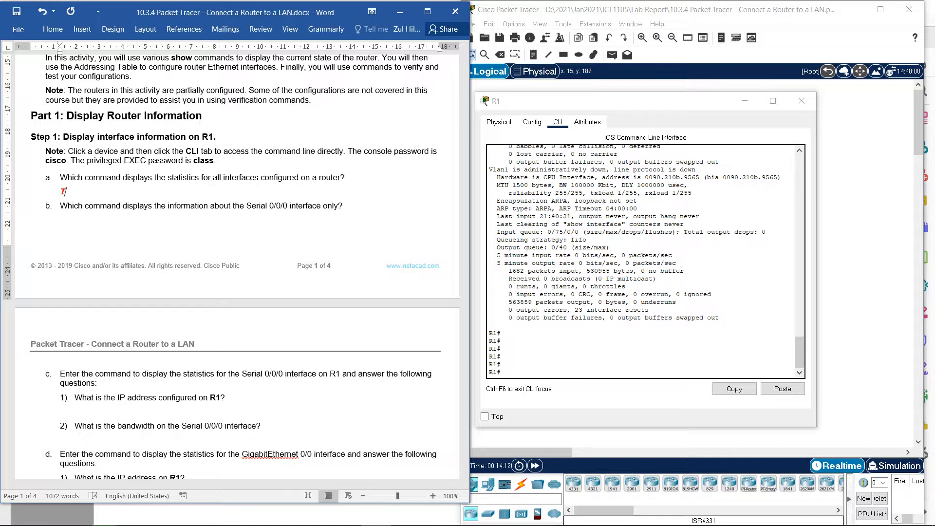
key(BackSpace)
text(Show interfaces)
- Return to R1's command line in Packet Tracer and run show interface serial 0/0/0
click(500, 357)
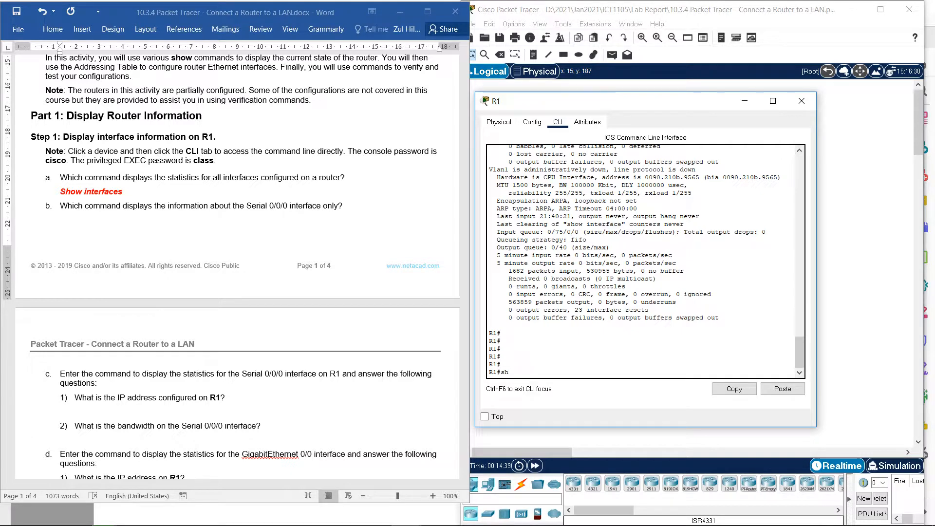
text(h)
key(Tab)
text(c)
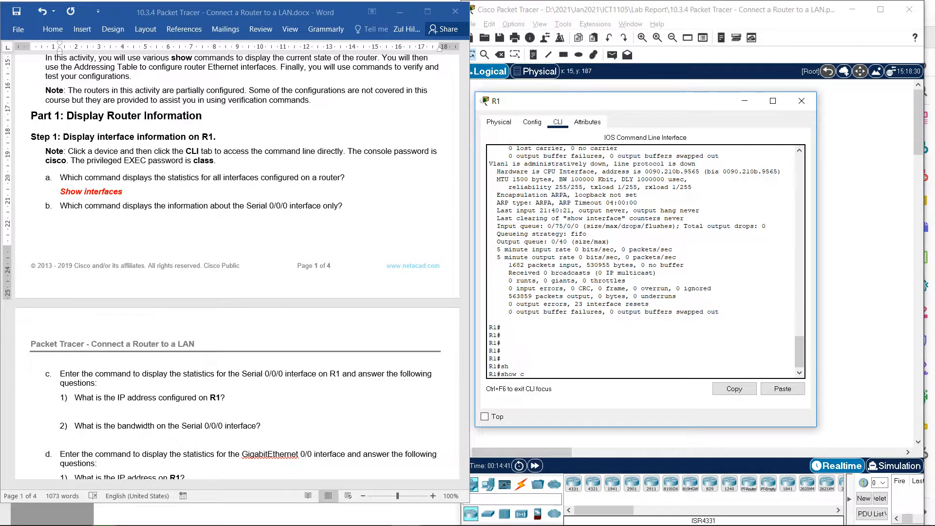
key(BackSpace)
text(in)
key(Tab)
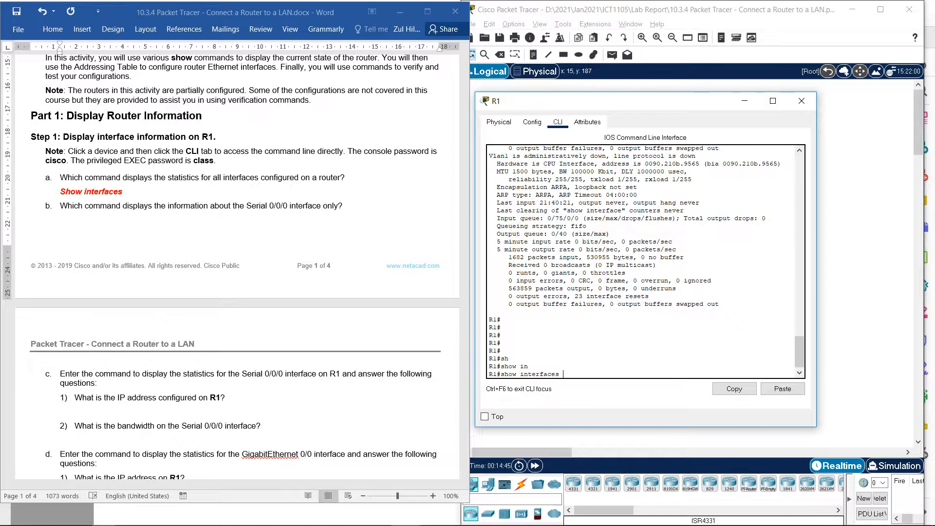
key(BackSpace)
text(seriak)
key(BackSpace)
text(l 0/0/)
text(0)
key(Return)
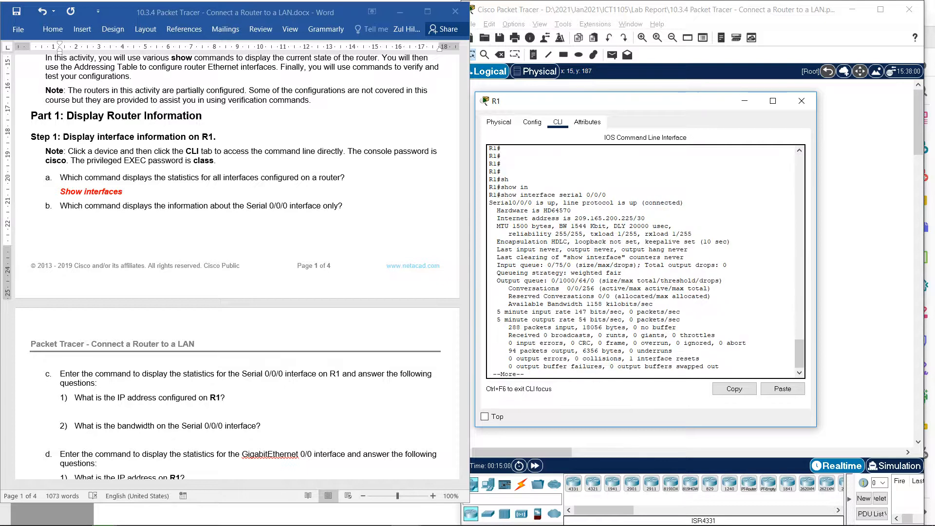
- Examine the interface status, the command and the IP address in R1's Serial 0/0/0 output, and end the paged output
drag(489, 202, 684, 202)
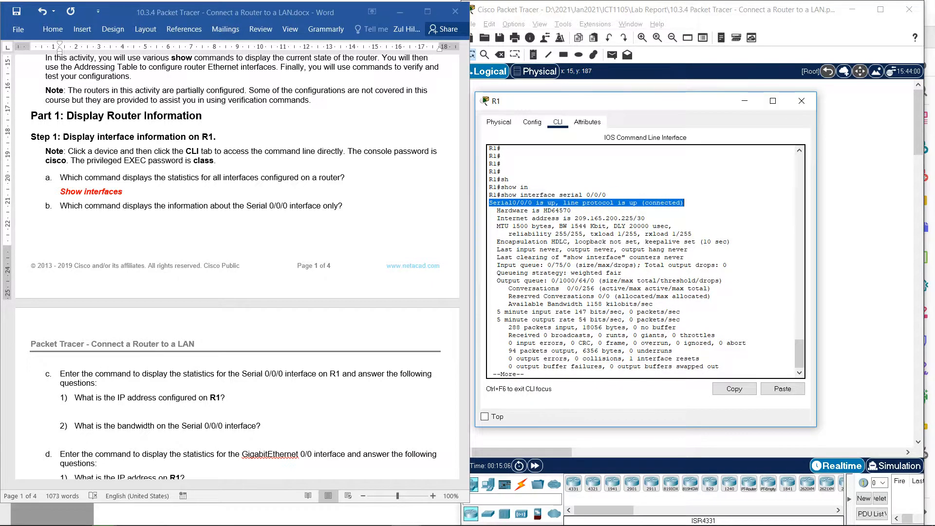
scroll(237, 263, down, 2)
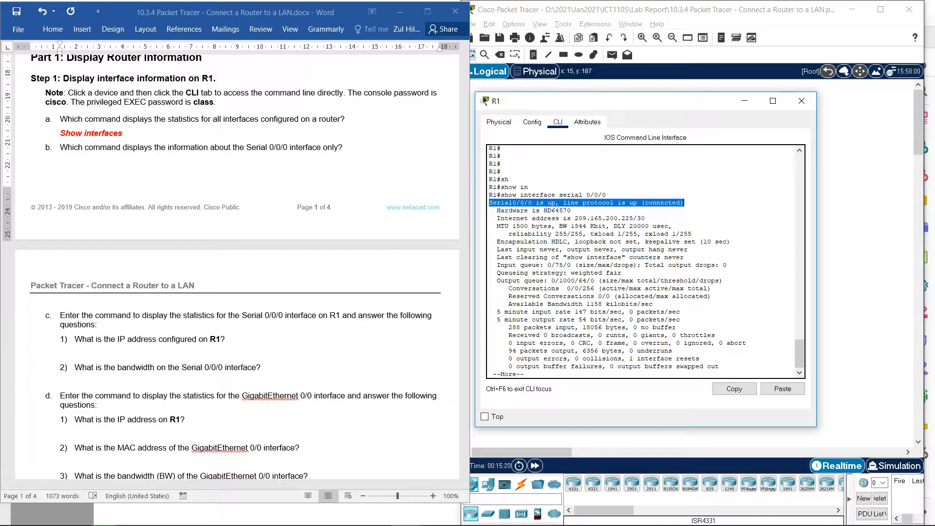
mouse_move(501, 195)
mouse_down()
mouse_move(586, 195)
mouse_move(492, 187)
mouse_move(534, 195)
mouse_move(501, 195)
mouse_up()
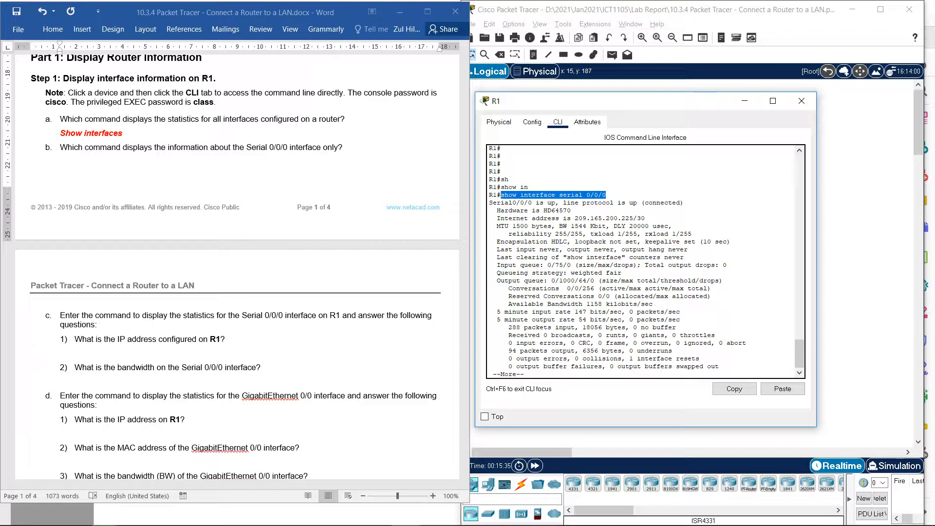
drag(646, 218, 575, 218)
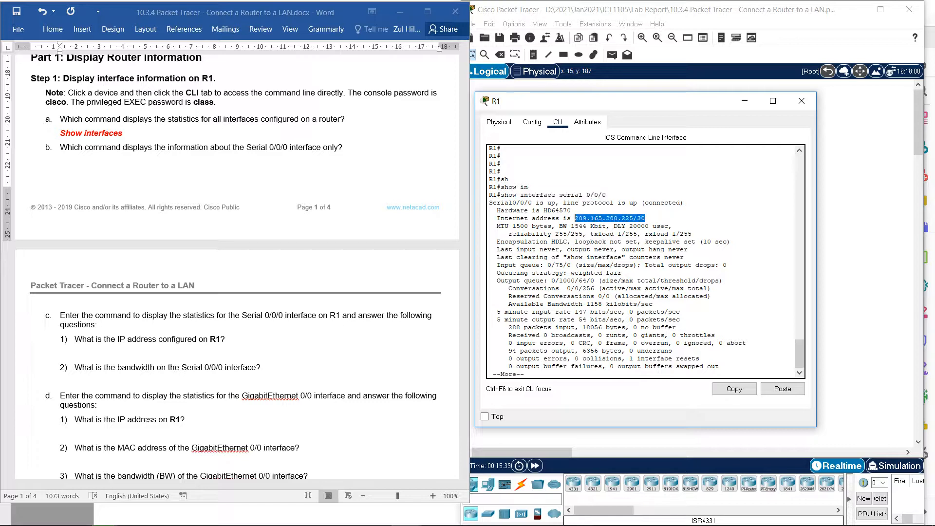
key(ctrl+c)
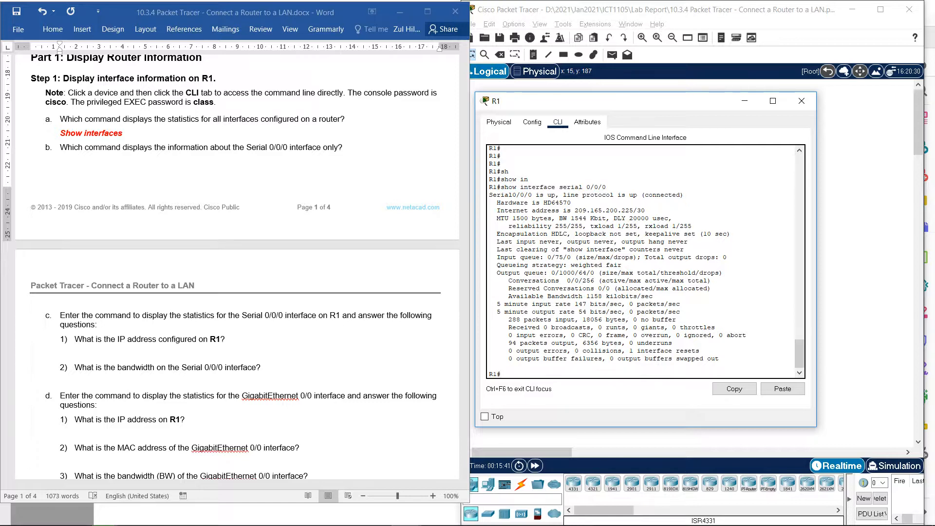
key(alt+Tab)
key(ctrl+v)
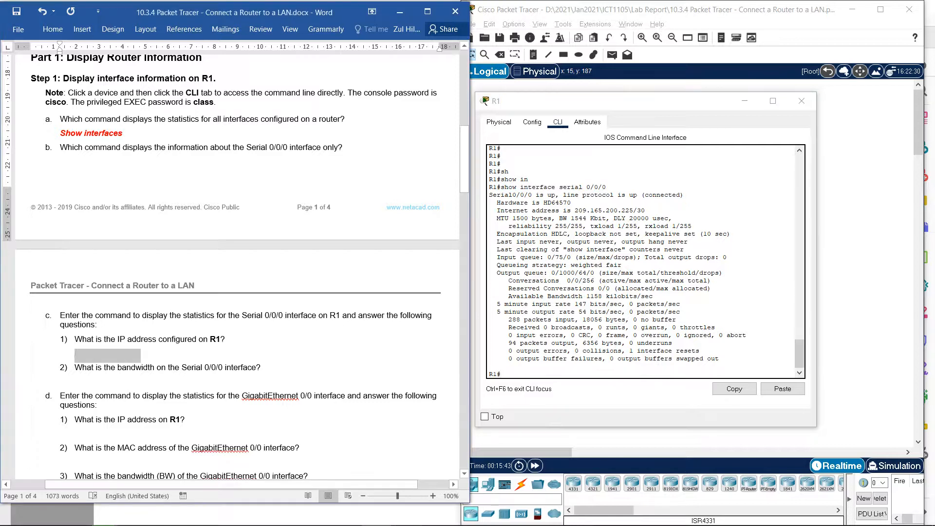
key(shift+Home)
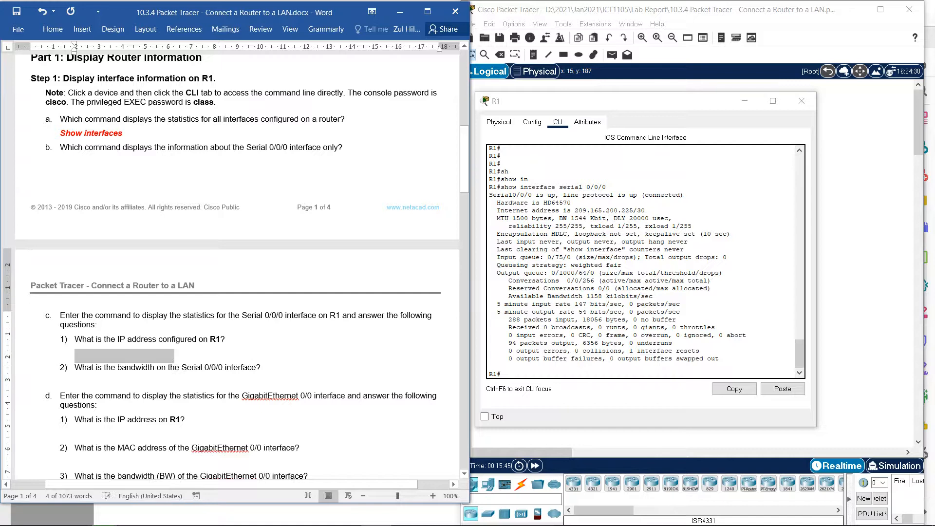
key(F9)
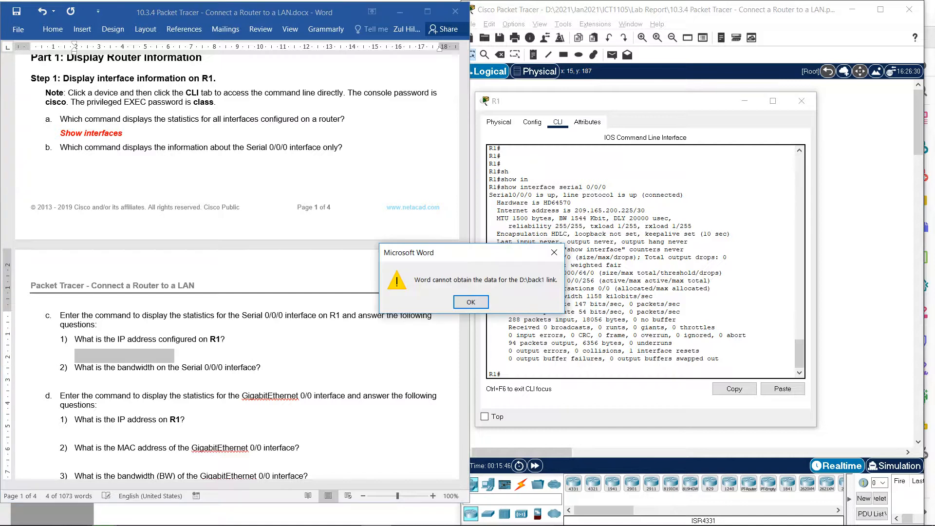
key(Return)
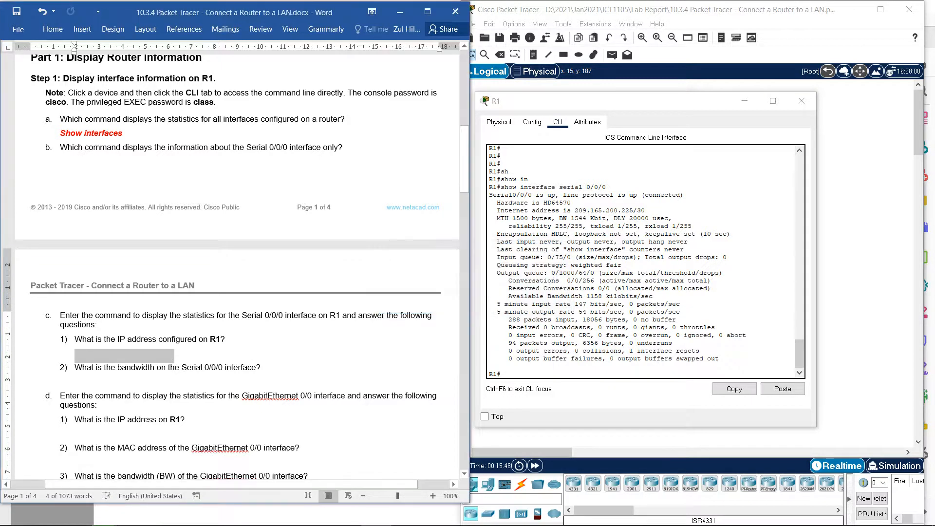
- Highlight the IP address and the bandwidth in R1's Serial 0/0/0 output as the answers to questions c.1 and c.2
drag(644, 210, 574, 210)
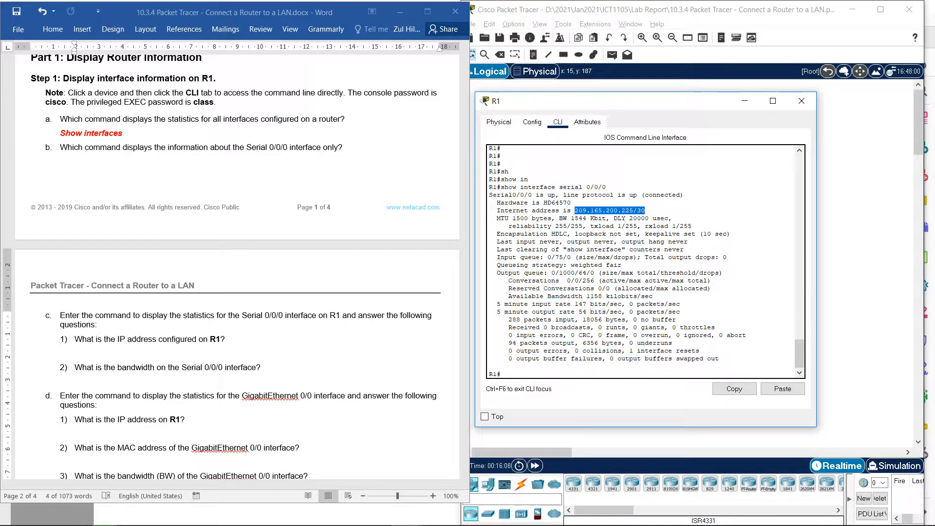
drag(559, 218, 602, 218)
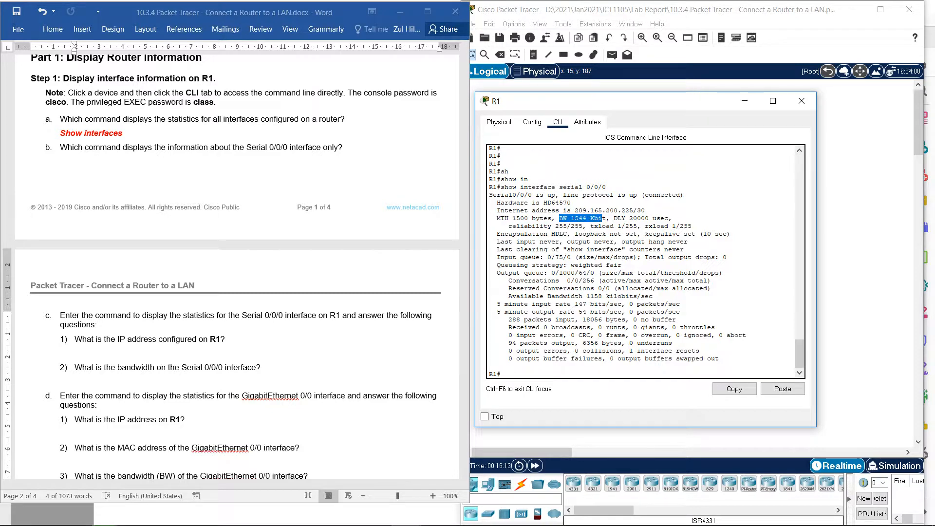
click(603, 219)
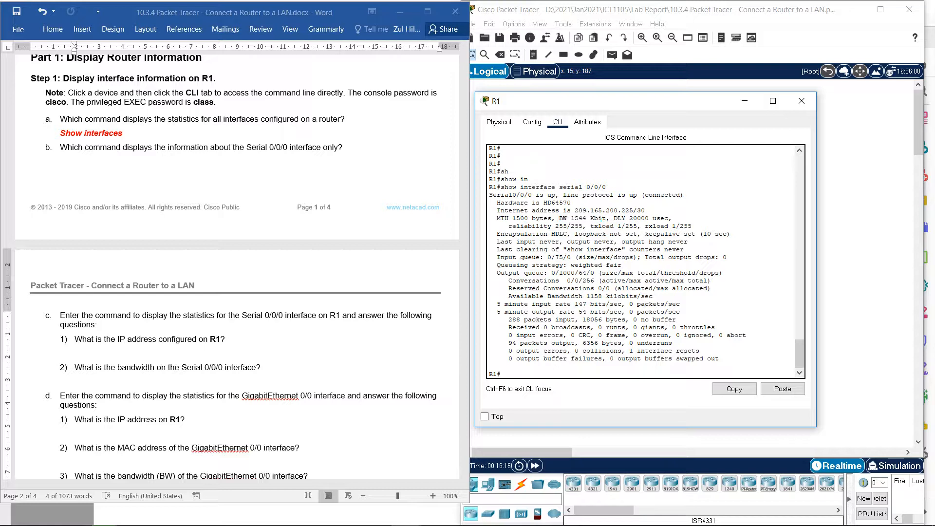
drag(603, 219, 571, 218)
- Run show interface GigabitEthernet 0/0 on R1 for question d
scroll(237, 267, down, 6)
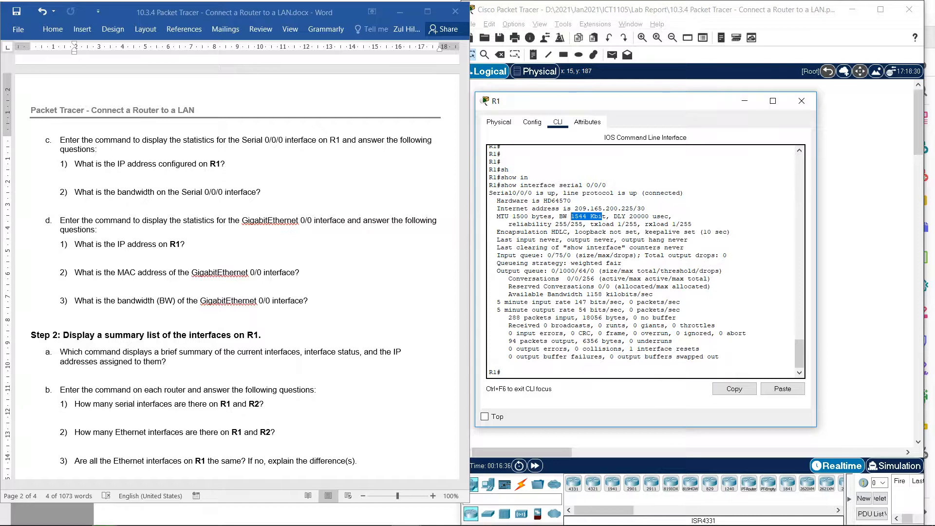
click(602, 216)
key(Up)
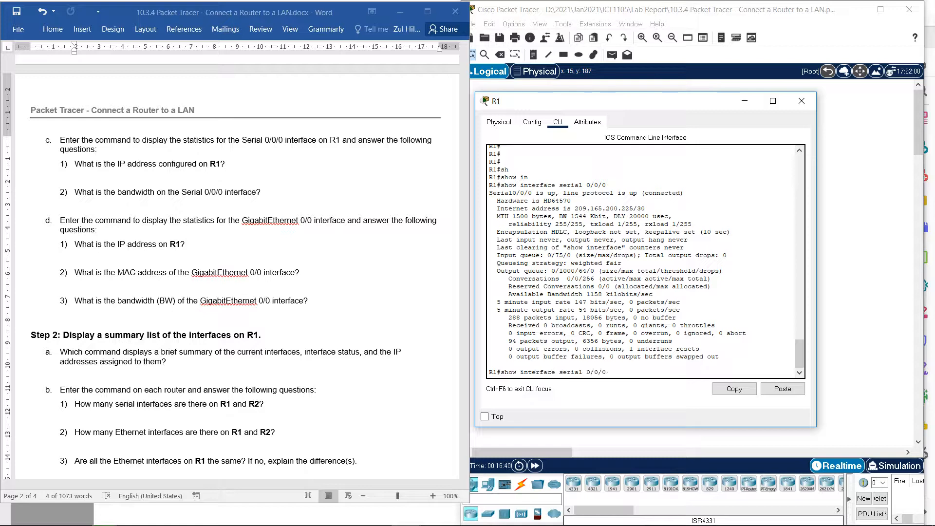
key(BackSpace)
key(BackSpace)
key(BackSpace)
key(BackSpace)
key(BackSpace)
key(BackSpace)
key(BackSpace)
key(BackSpace)
text(Gi)
key(Tab)
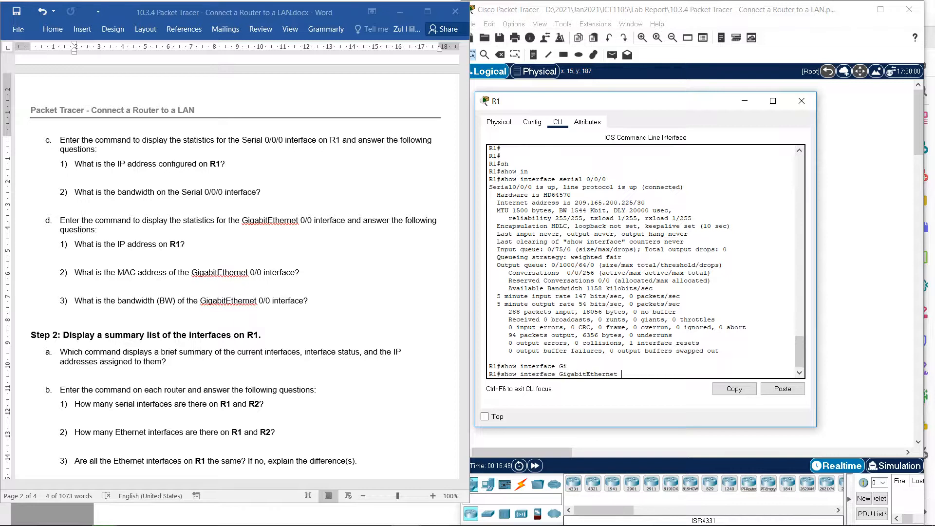
text(0/0)
key(Return)
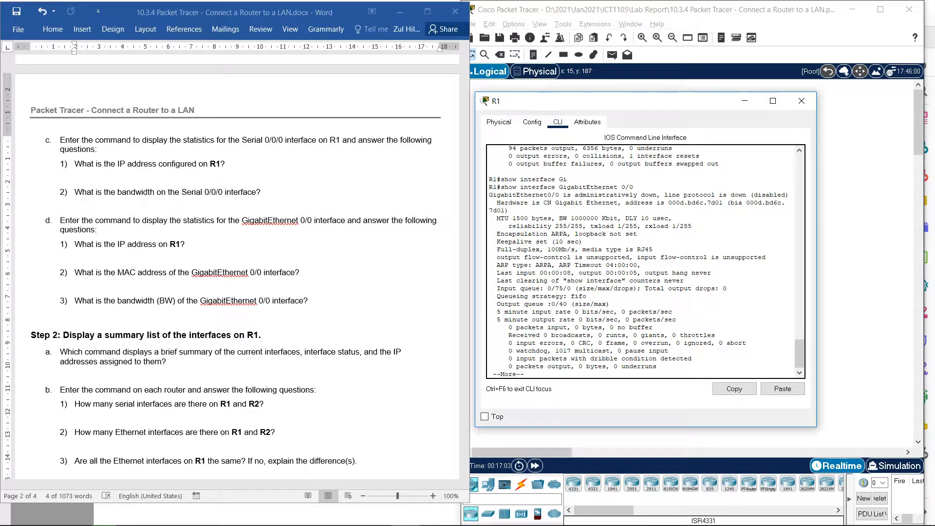
- Check the GigabitEthernet 0/0 output for the IP address, MAC address and bandwidth asked for in question d
drag(489, 196, 668, 202)
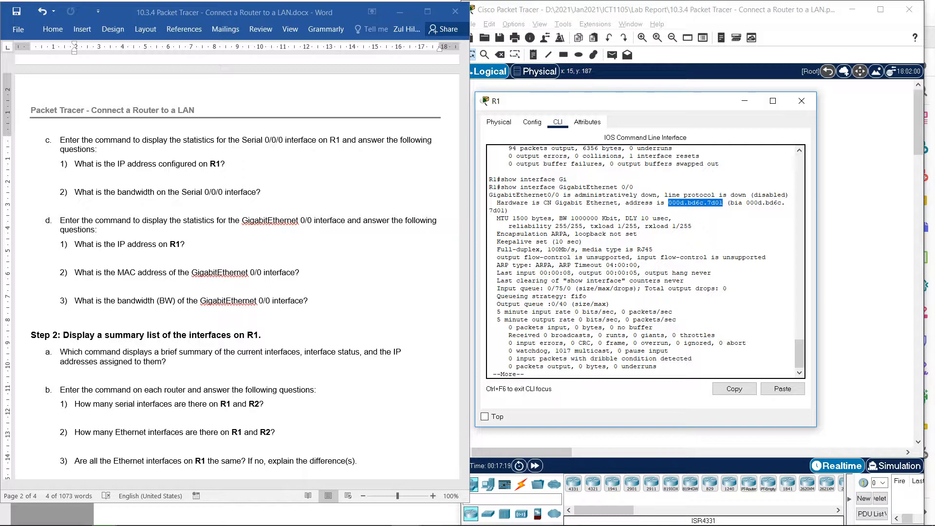
click(75, 258)
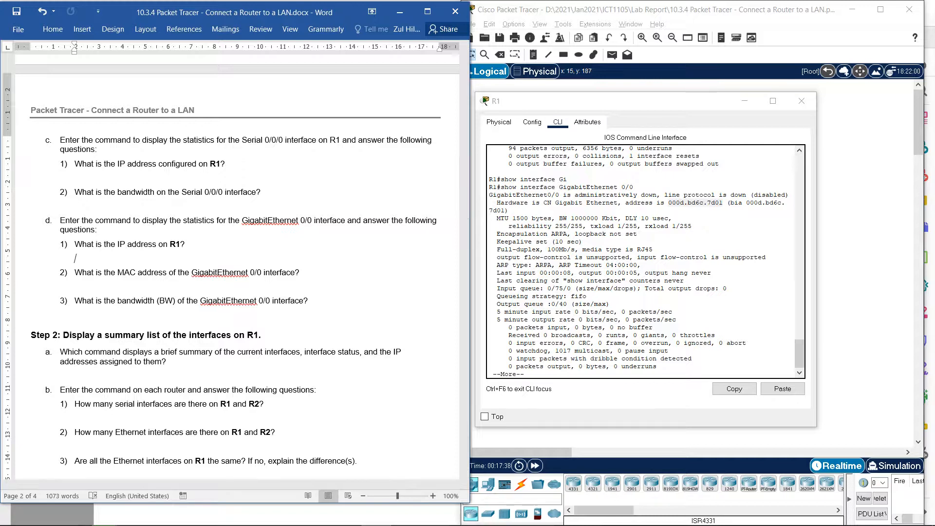
key(alt+Tab)
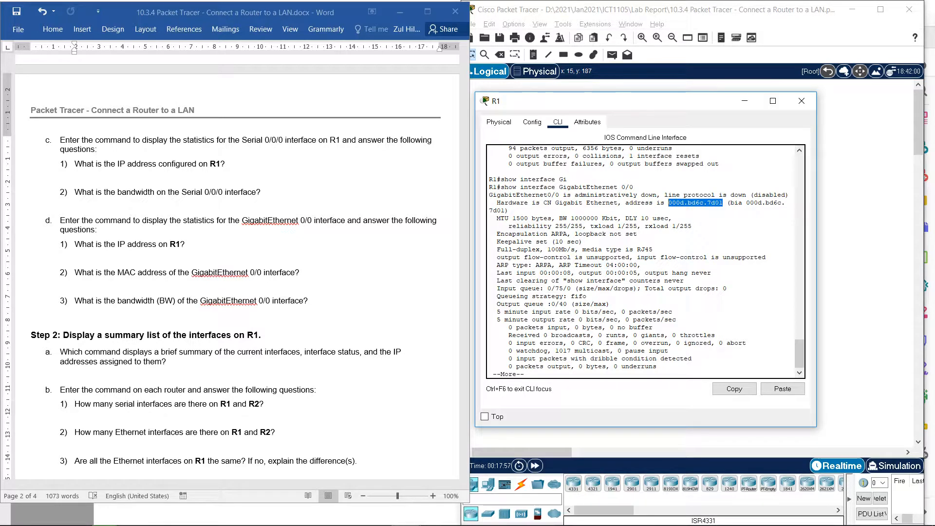
drag(559, 218, 618, 219)
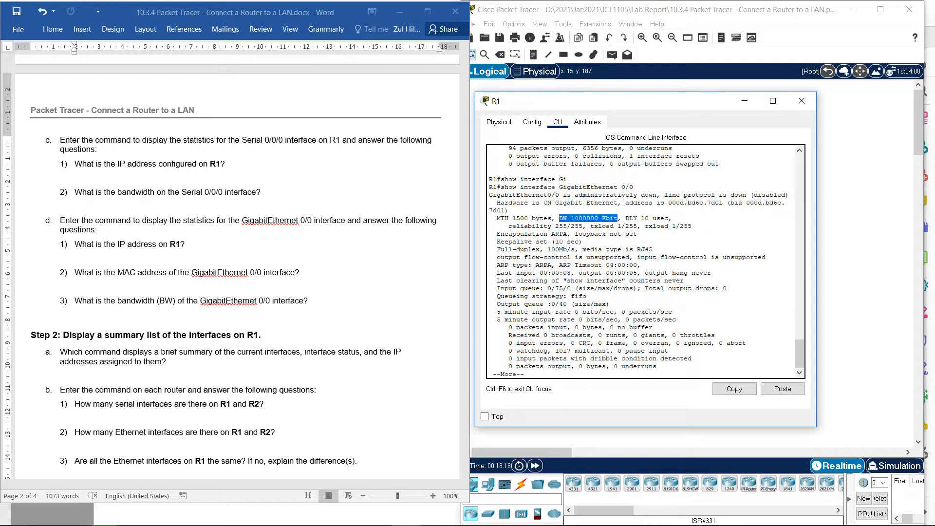
- Page through the rest of R1's GigabitEthernet 0/0 output back to the privileged EXEC prompt
scroll(237, 263, down, 3)
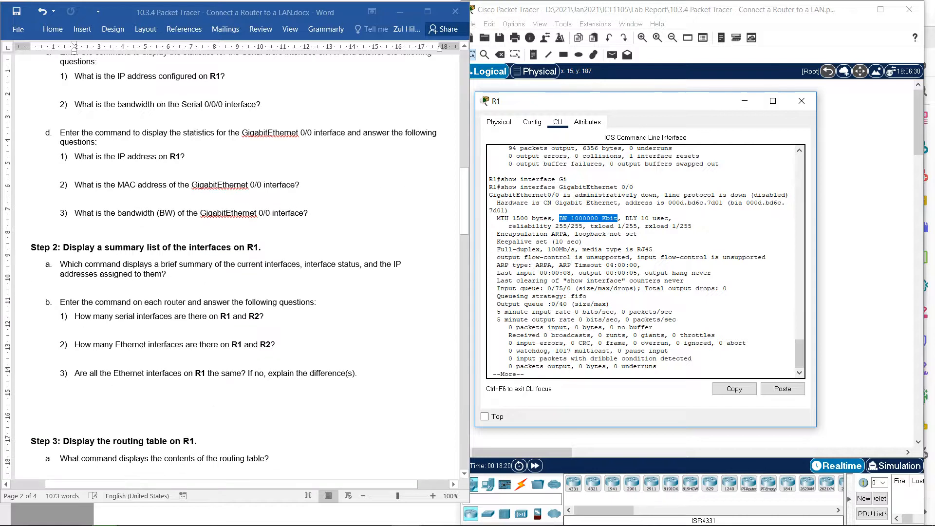
scroll(237, 263, down, 1)
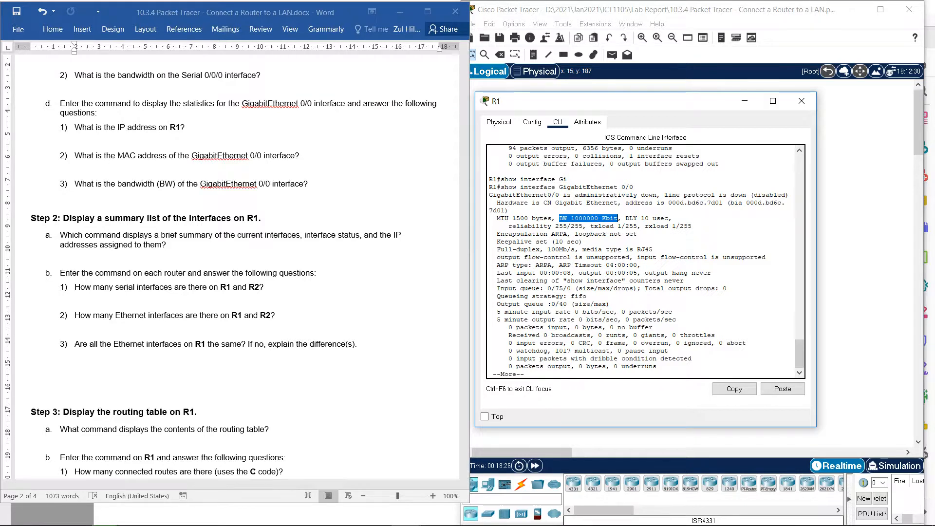
scroll(237, 263, down, 1)
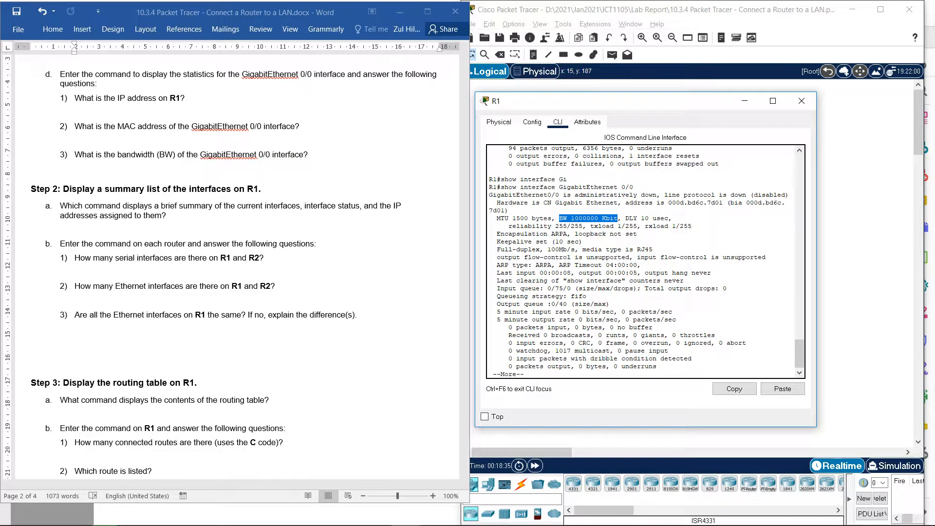
key(Return)
key(Return)
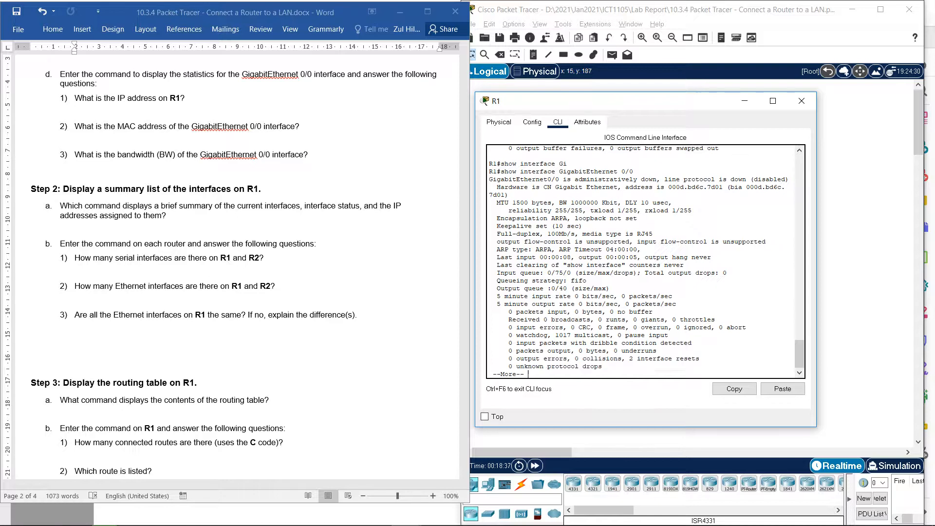
key(Return)
key(Return)
key(Return)
key(Return)
key(Return)
key(Return)
key(Return)
key(Return)
key(Return)
key(Return)
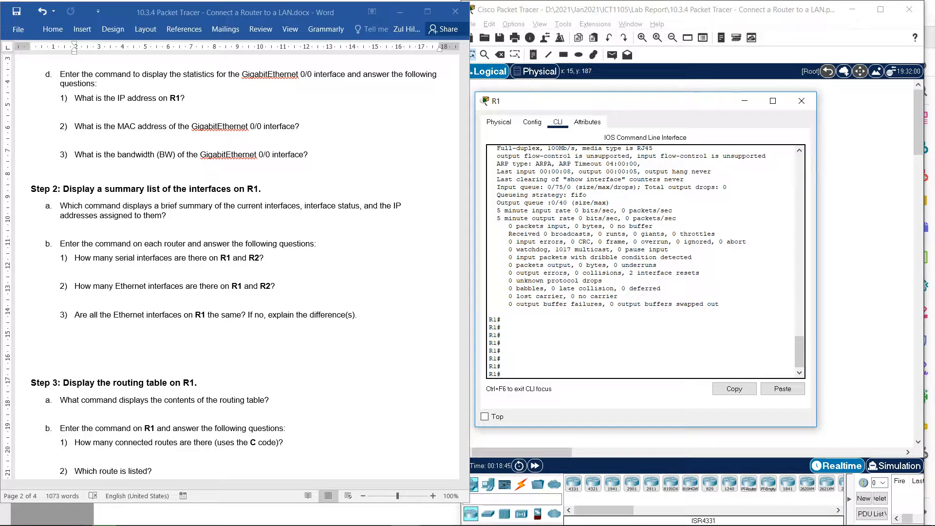
- Run show ip interface brief on R1 and highlight the command and the serial interfaces in the summary list
text(sho)
key(Tab)
text(ip)
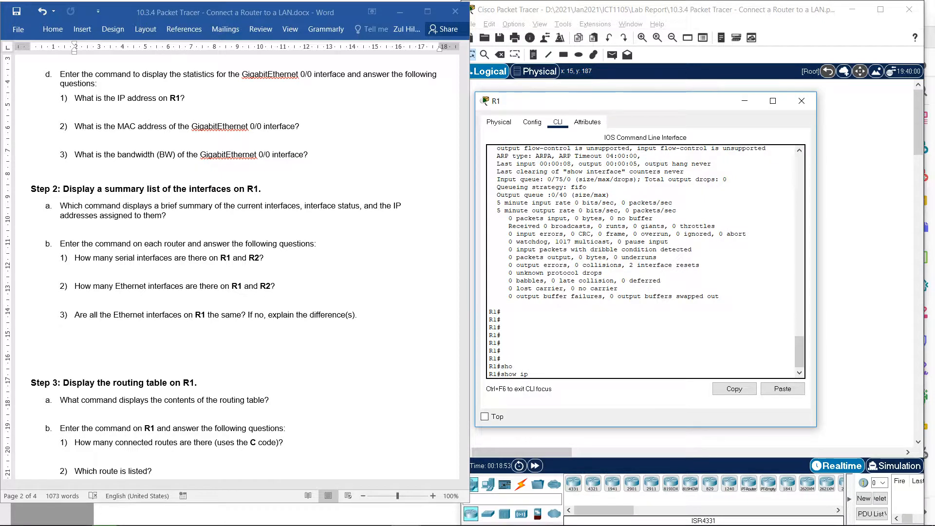
key(Tab)
text(in)
key(Tab)
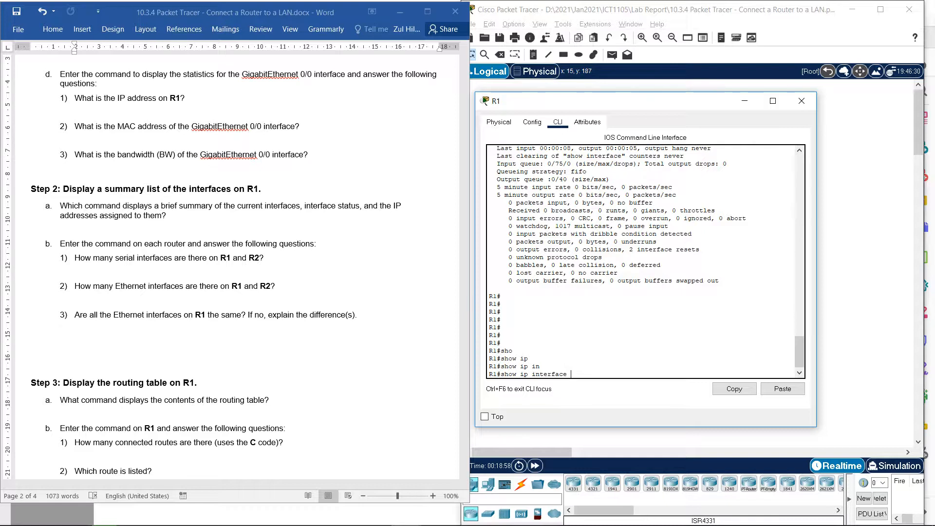
text(bri)
key(Tab)
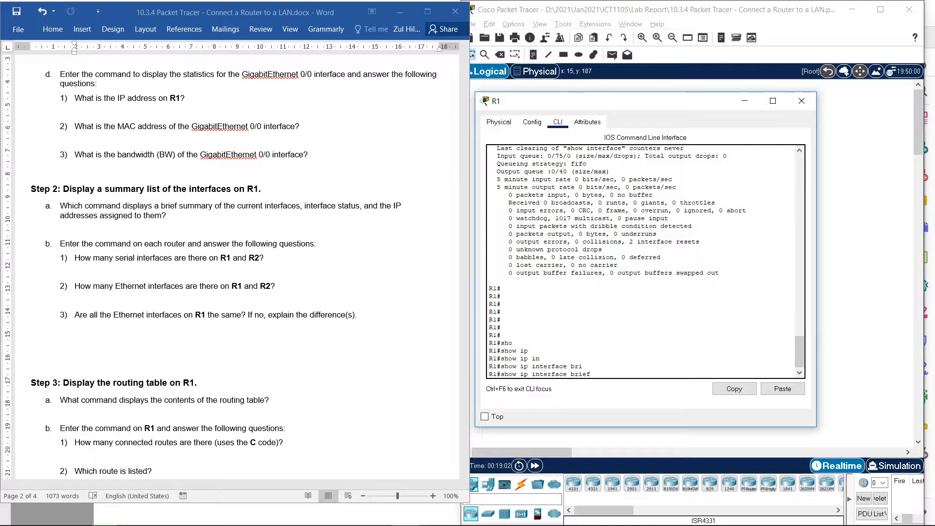
key(Return)
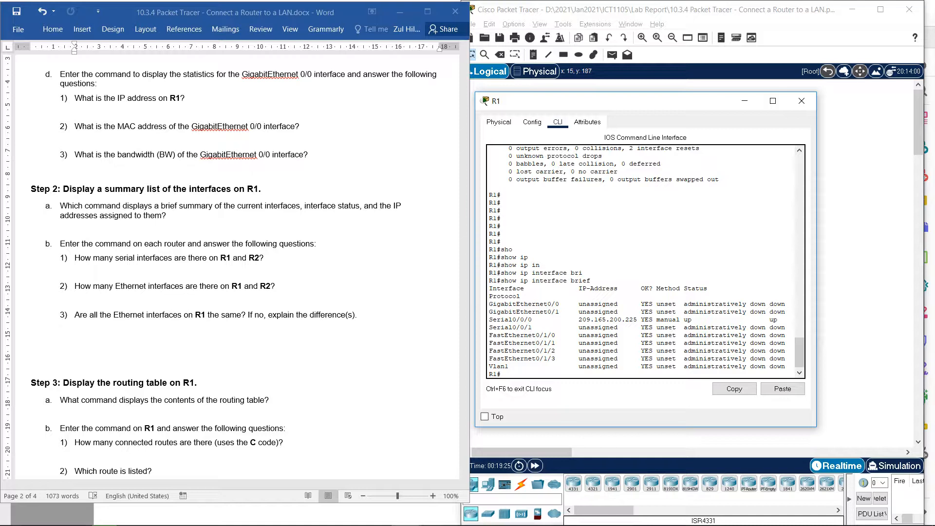
drag(595, 281, 502, 281)
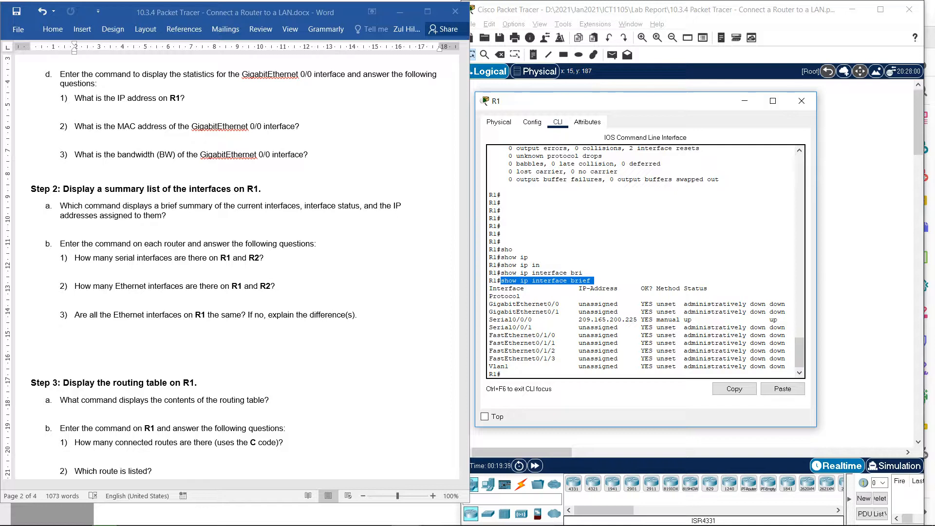
drag(535, 327, 488, 319)
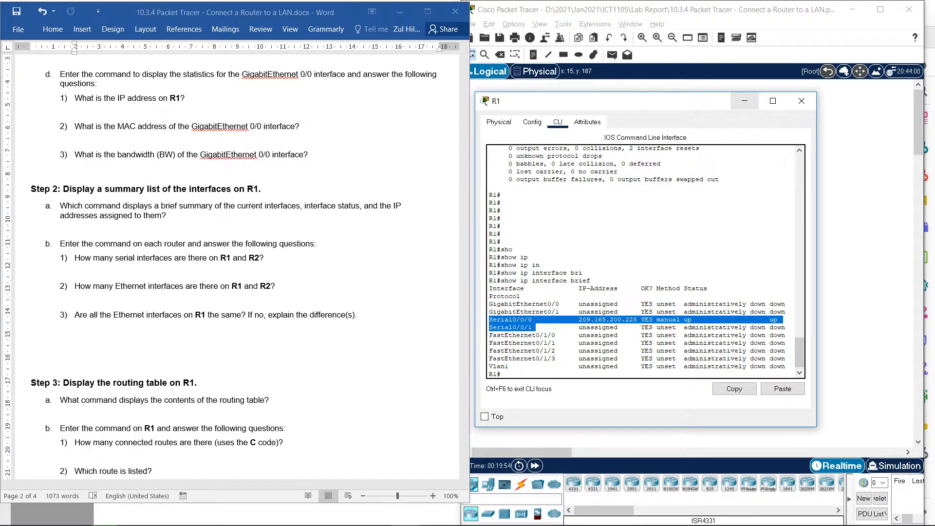
- Open R2's command line from the topology and log in with the console password
click(744, 101)
click(667, 174)
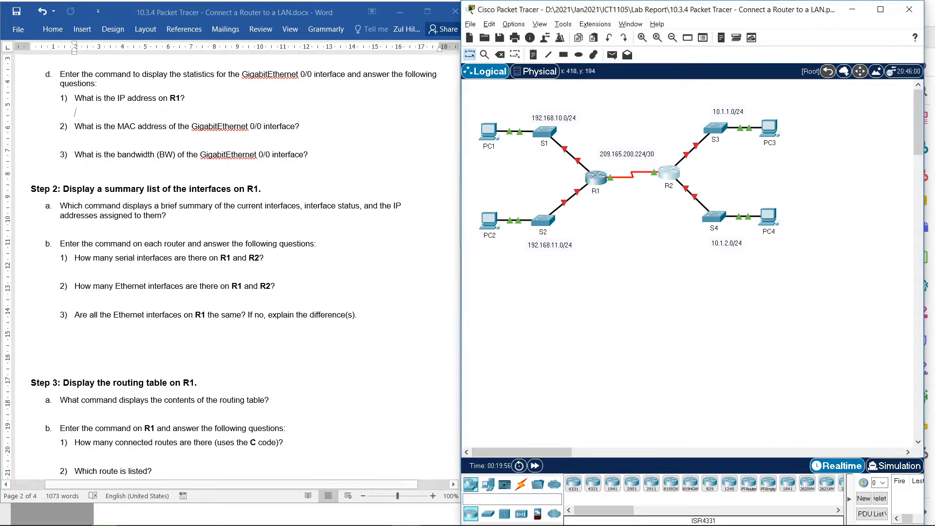
click(379, 118)
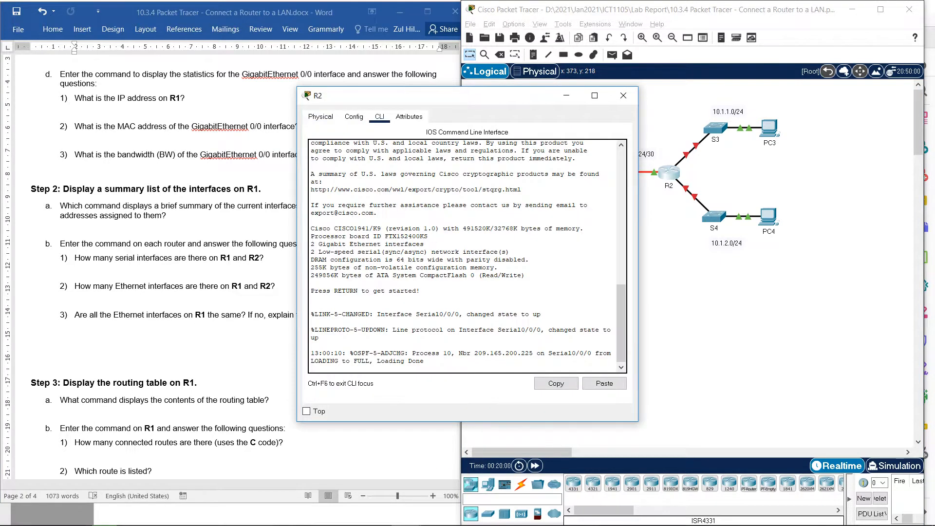
key(Return)
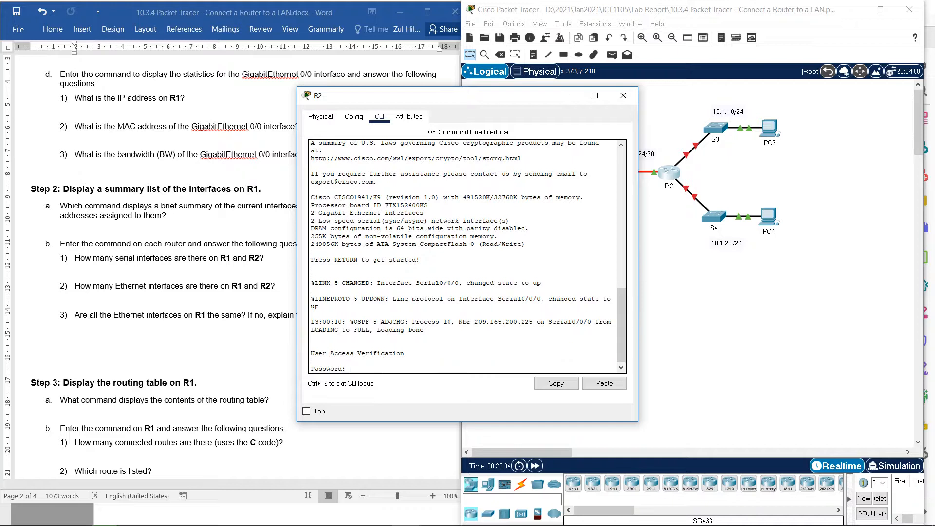
key(Return)
- Enter privileged EXEC mode on R2 with en and the privileged EXEC password given in the lab document
text(en)
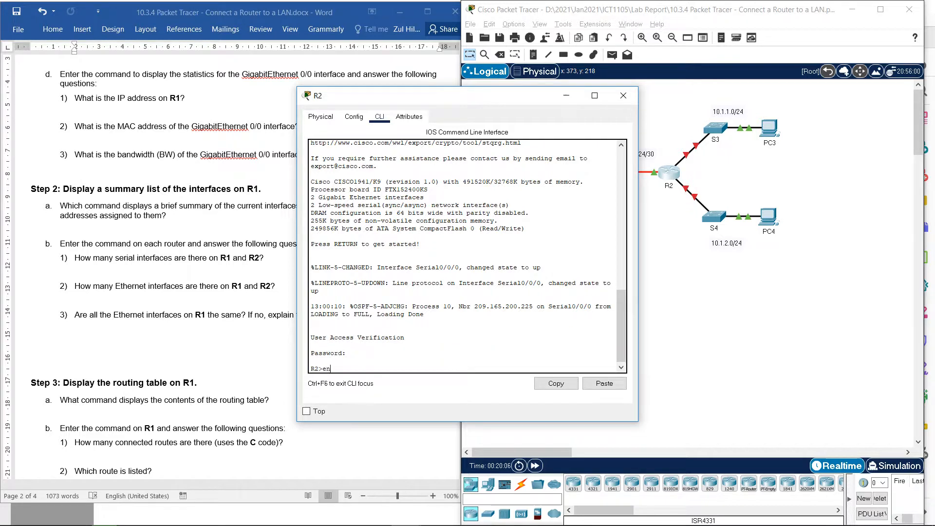
key(Return)
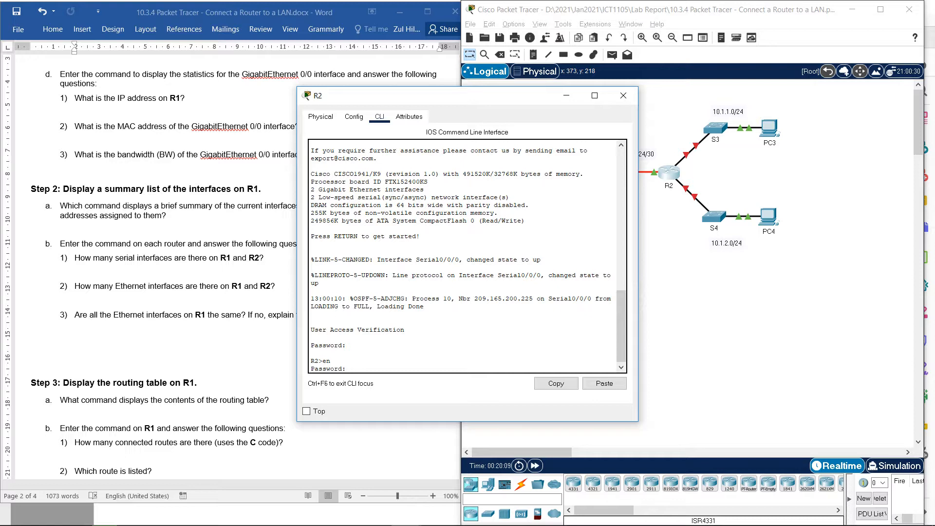
scroll(229, 266, up, 15)
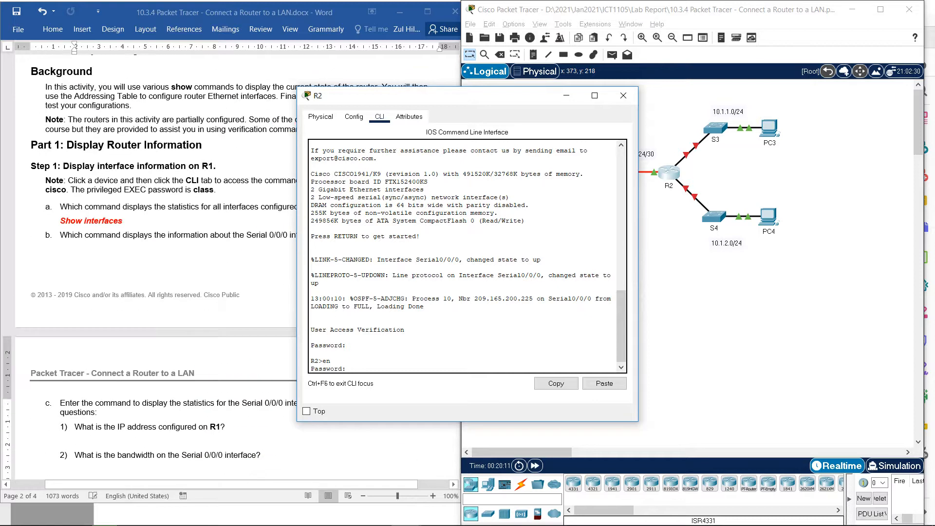
scroll(228, 272, down, 15)
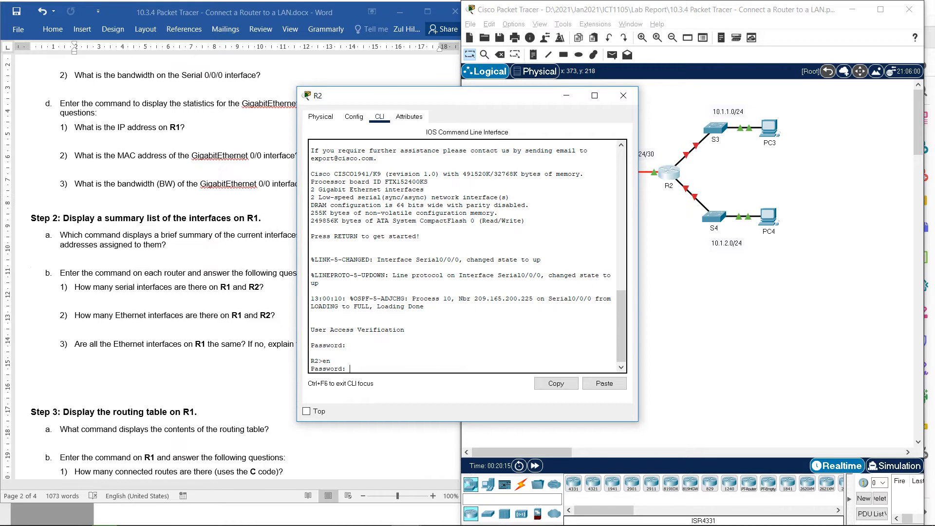
key(Return)
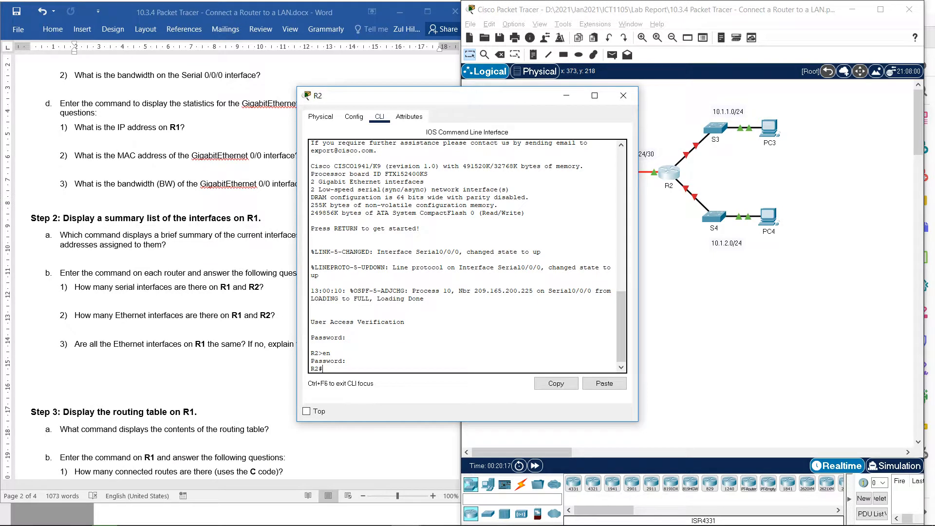
- Run sh ip interface brief on R2, skipping all current items in the Destination Path Too Long dialog that interrupts
text(sh ip in)
key(Tab)
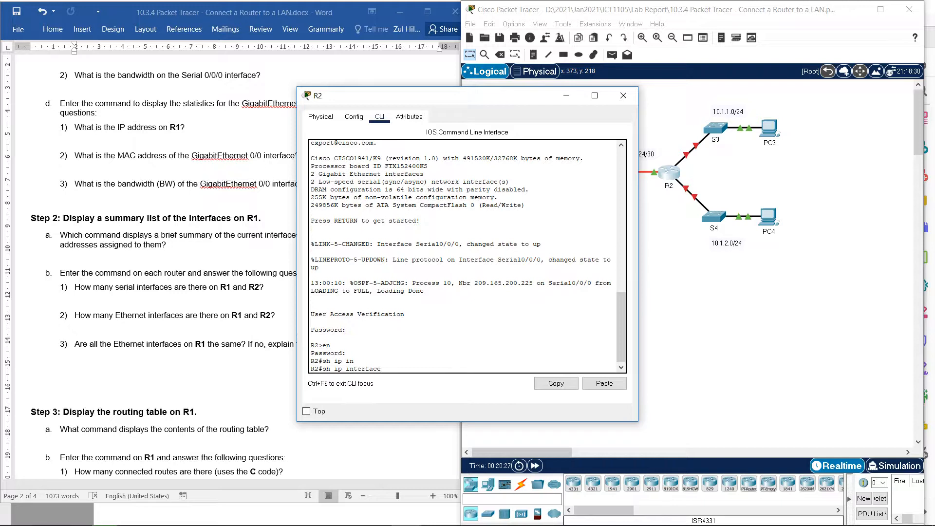
text(br)
text(e)
key(Tab)
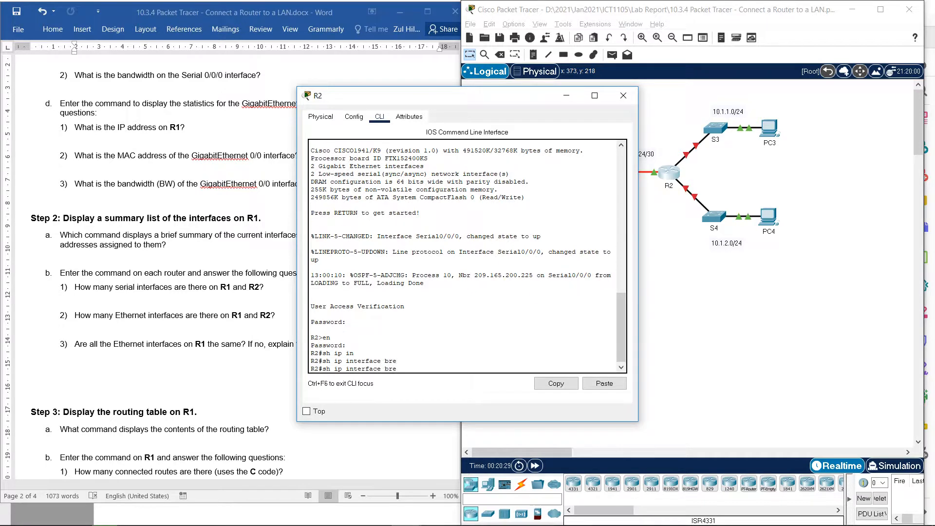
text(i)
key(Tab)
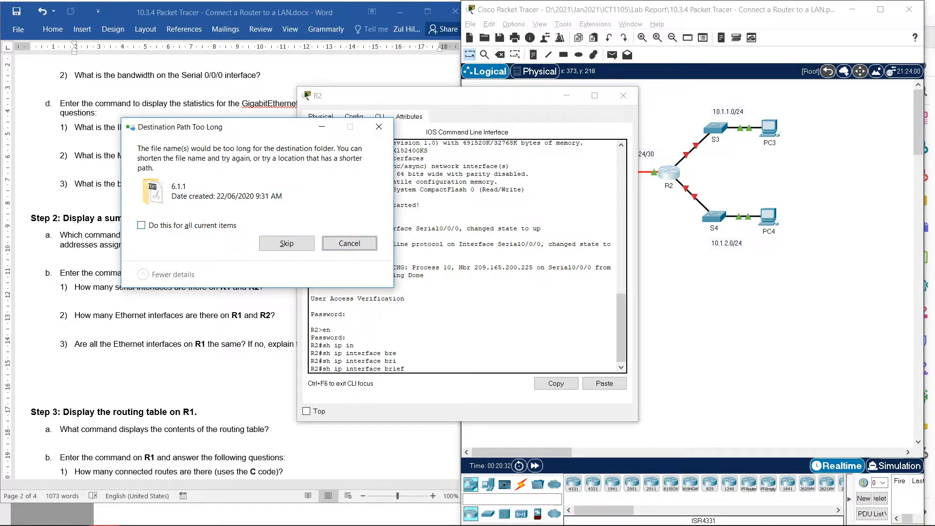
click(142, 225)
click(287, 243)
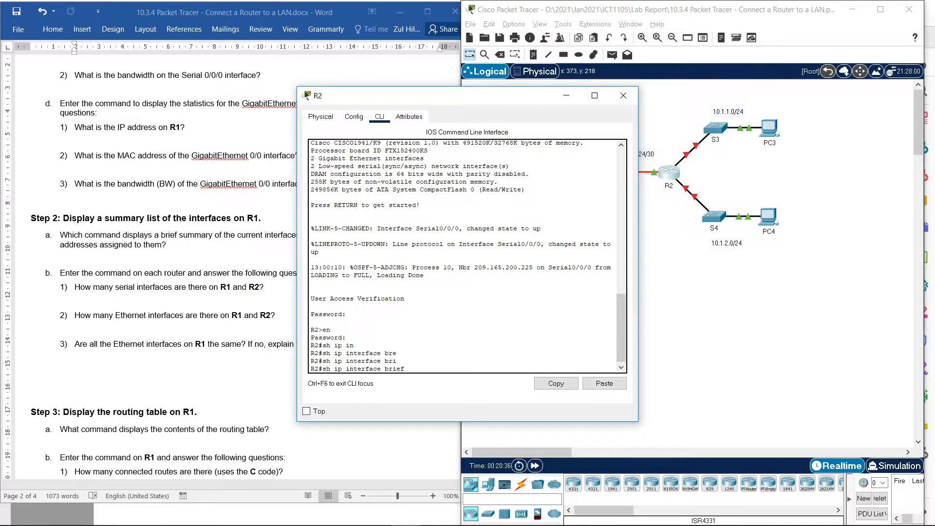
key(Return)
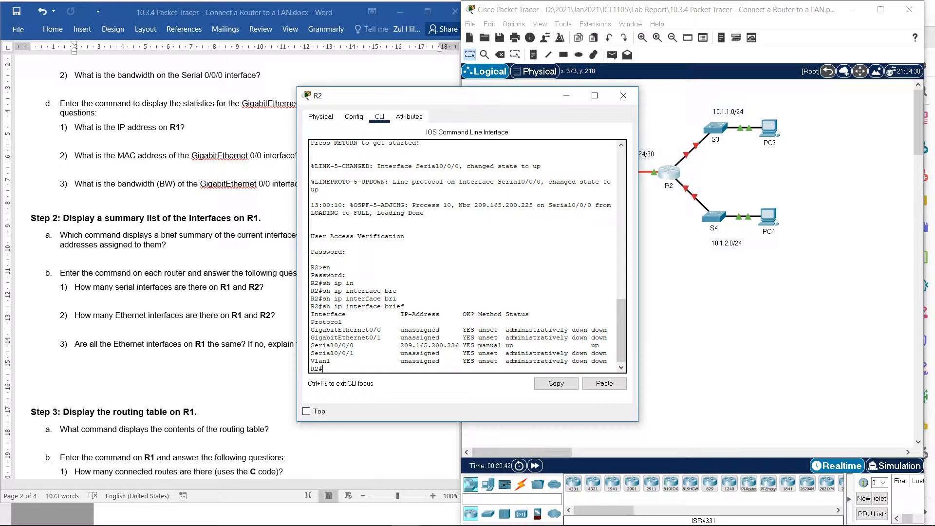
- Move the R2 window clear of the lab questions and highlight the two GigabitEthernet interfaces in its summary list
drag(389, 95, 496, 90)
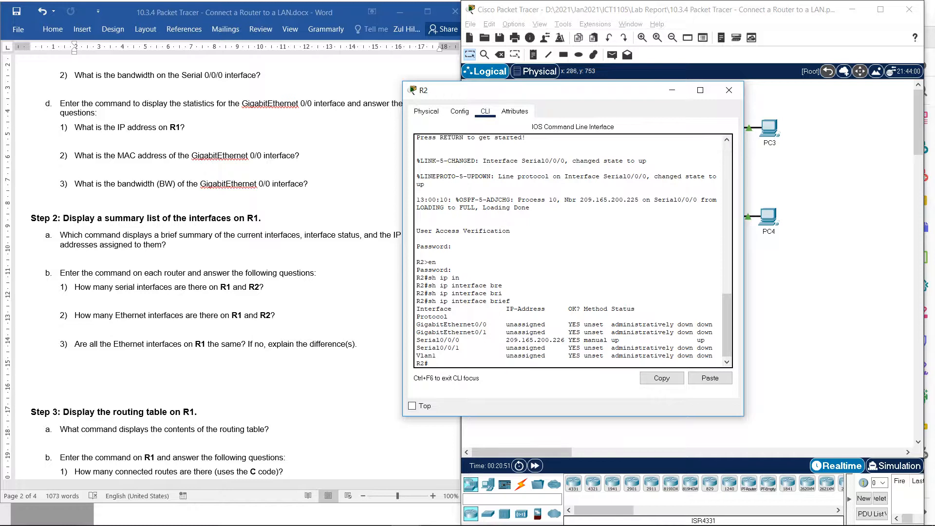
mouse_move(652, 525)
scroll(682, 326, down, 1)
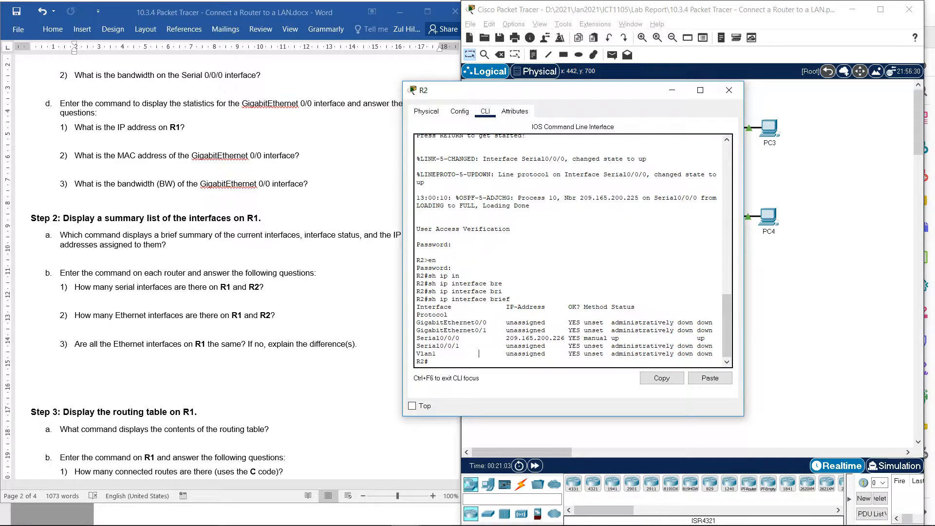
drag(416, 322, 486, 331)
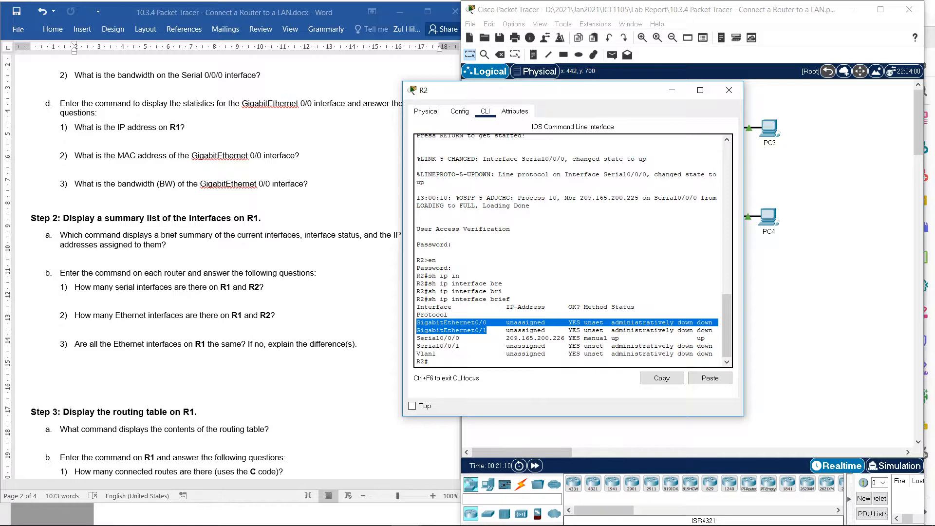
- Return to R1's interface summary and highlight its GigabitEthernet interfaces and its FastEthernet0/1/0 to 0/1/3 interfaces
click(672, 90)
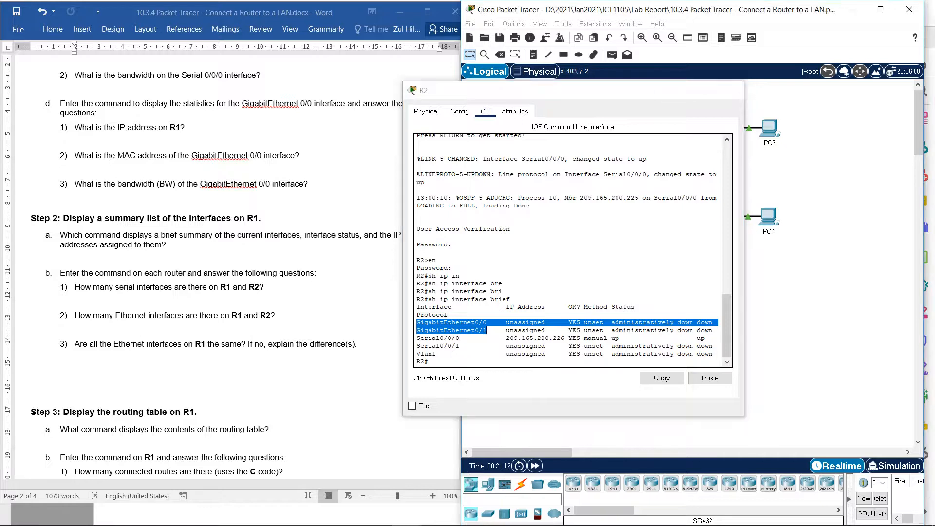
click(592, 177)
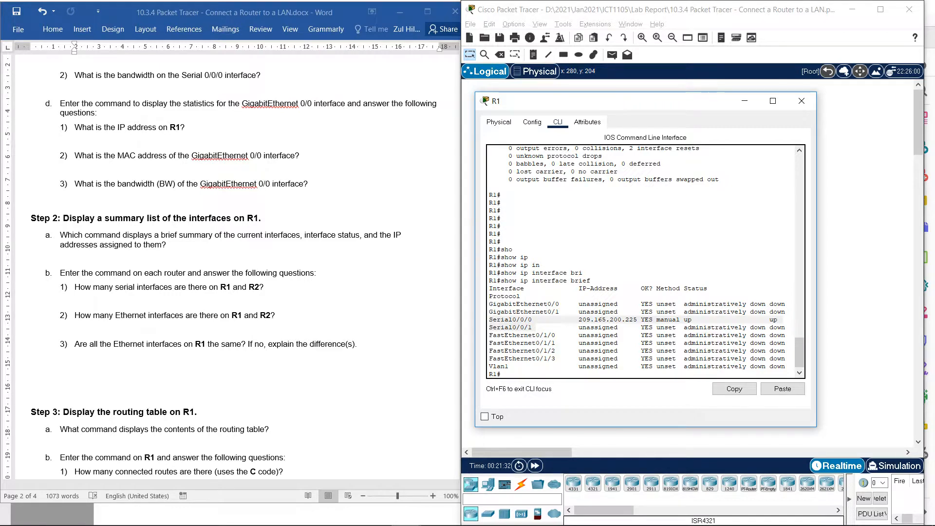
key(alt+Tab)
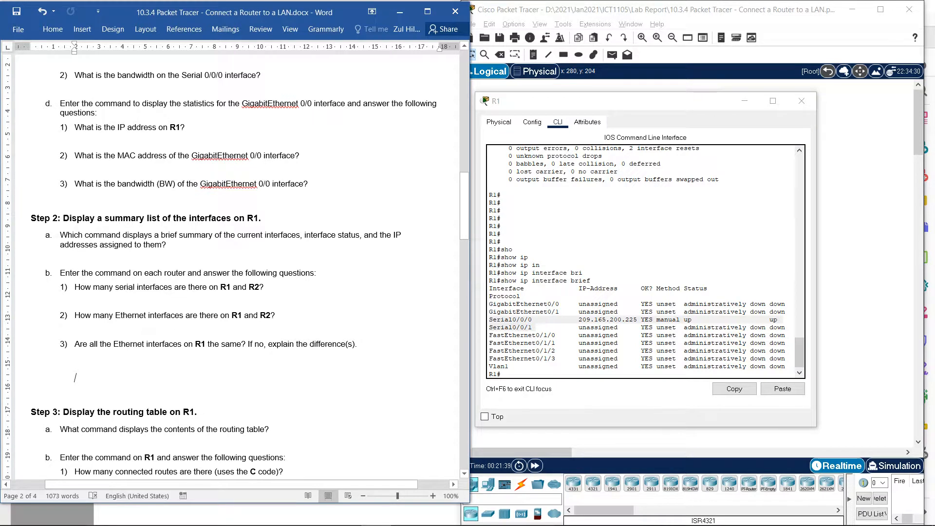
key(alt+Tab)
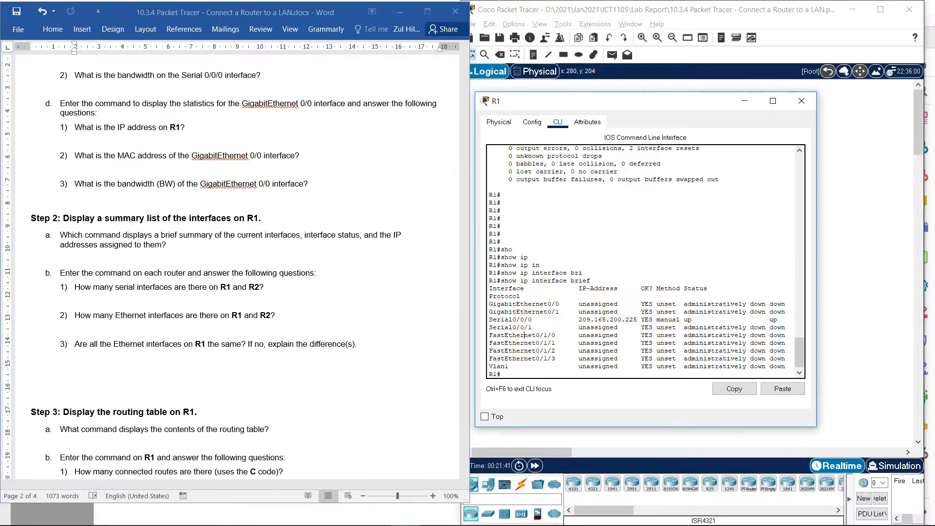
drag(489, 304, 560, 305)
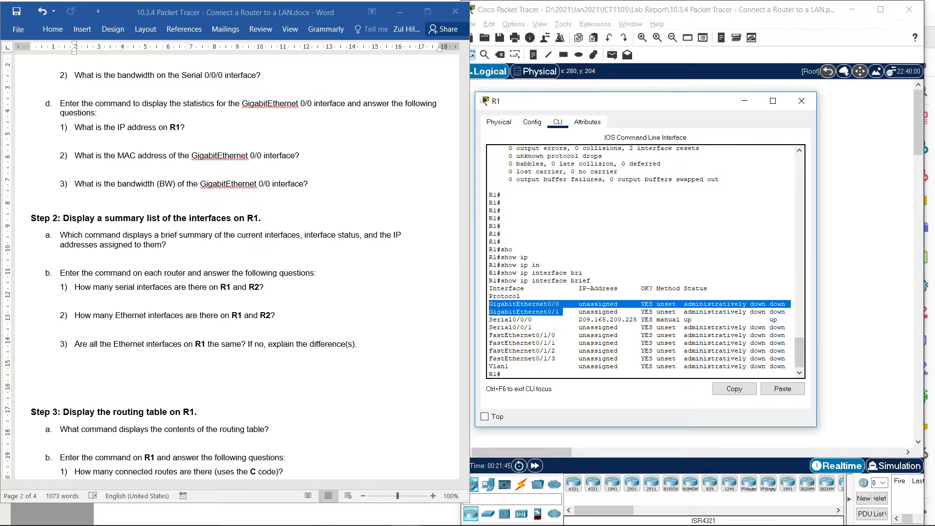
drag(489, 335, 560, 358)
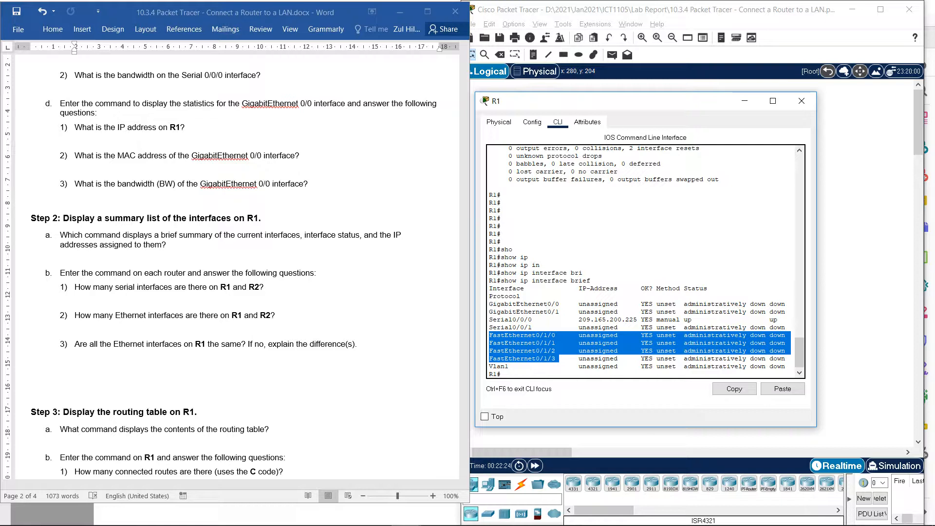
- Select the answer space below the question on whether R1's Ethernet interfaces are the same in the Word document
click(195, 358)
key(ctrl+v)
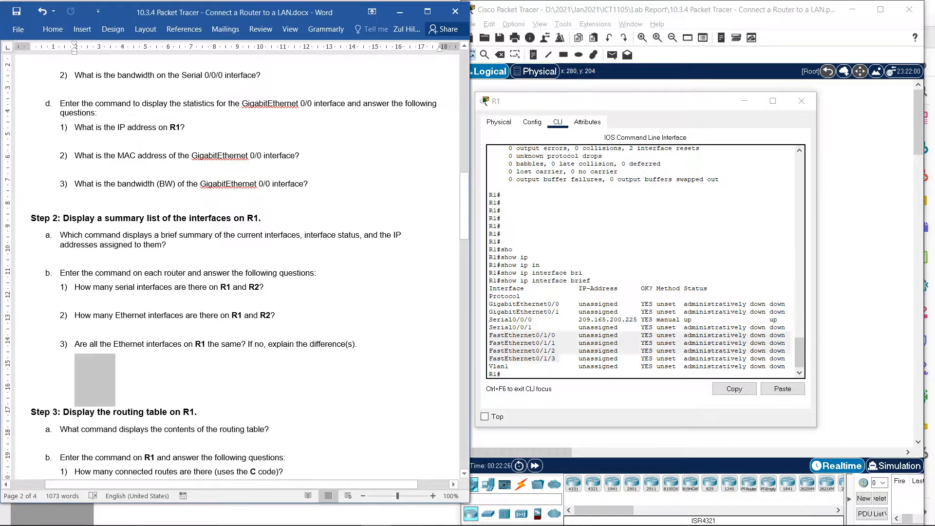
drag(75, 361, 352, 383)
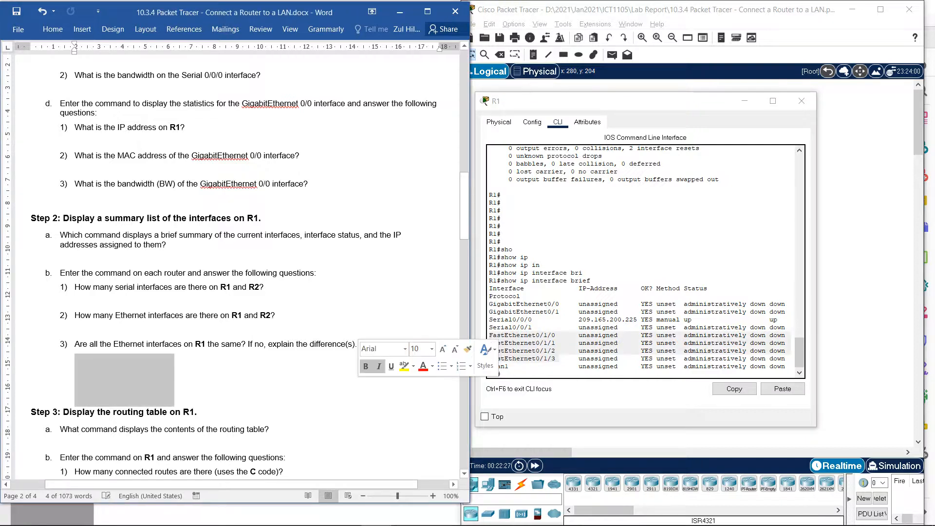
- Run sh ip route on R1 to display the routing table for Step 3
scroll(234, 263, down, 5)
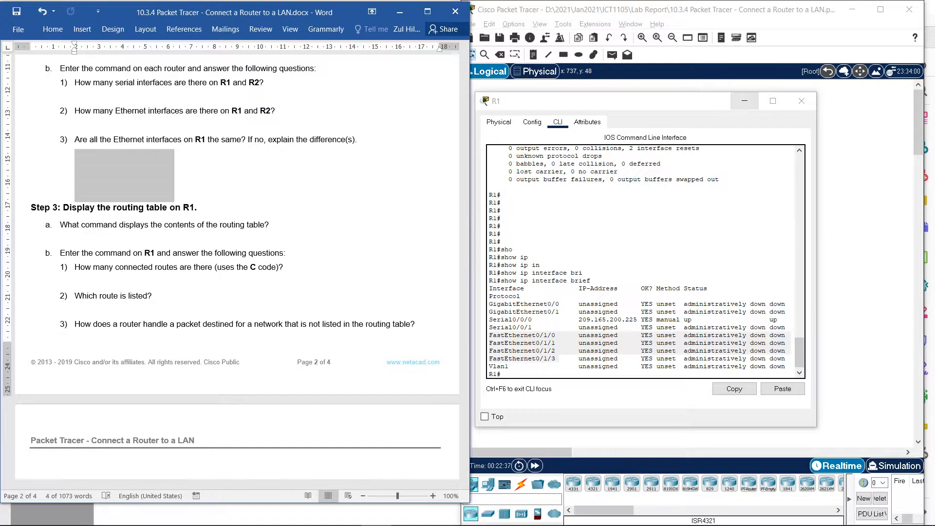
click(638, 336)
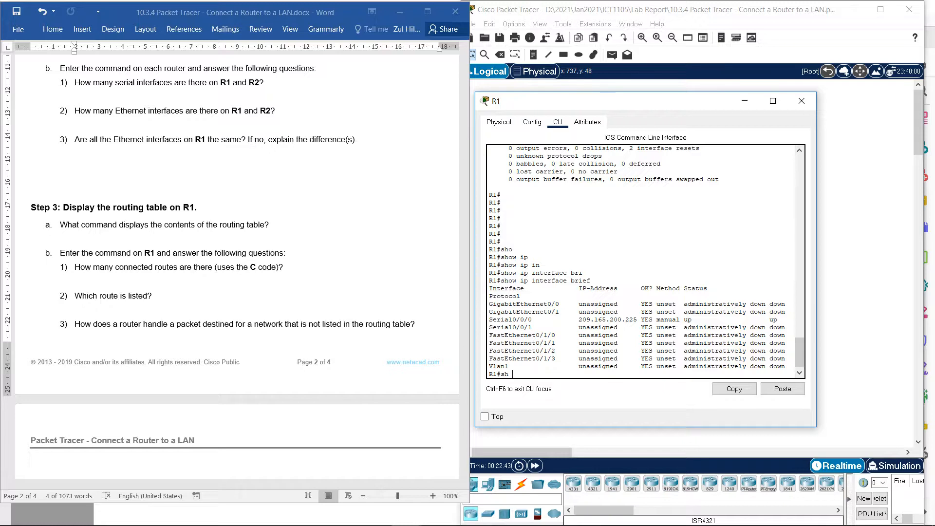
text(sh ip)
key(Tab)
text(ro)
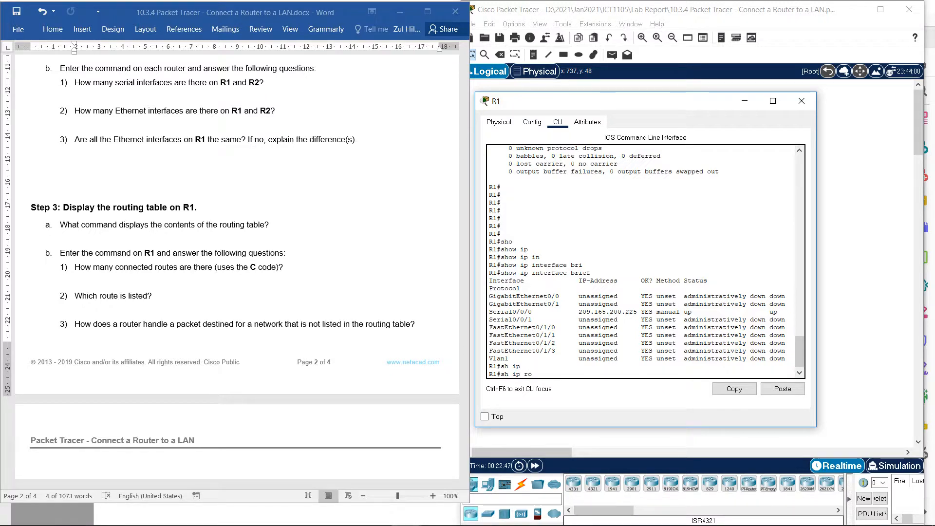
key(Tab)
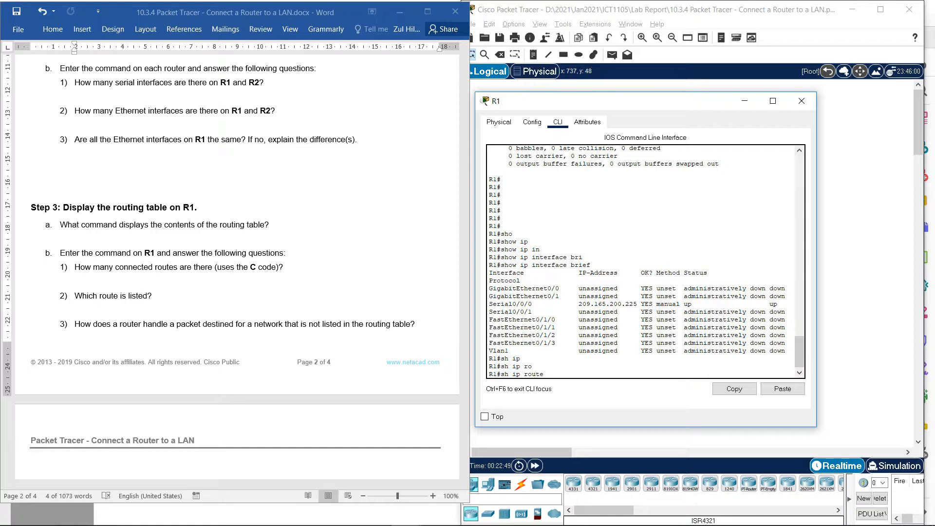
key(Return)
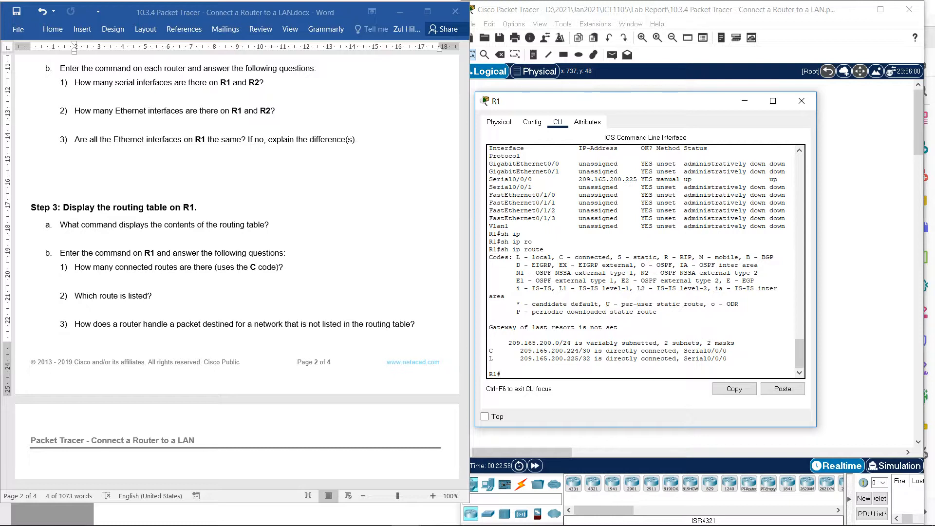
- Highlight the sh ip route command and the "C - connected" code in R1's routing table output
drag(517, 257, 610, 257)
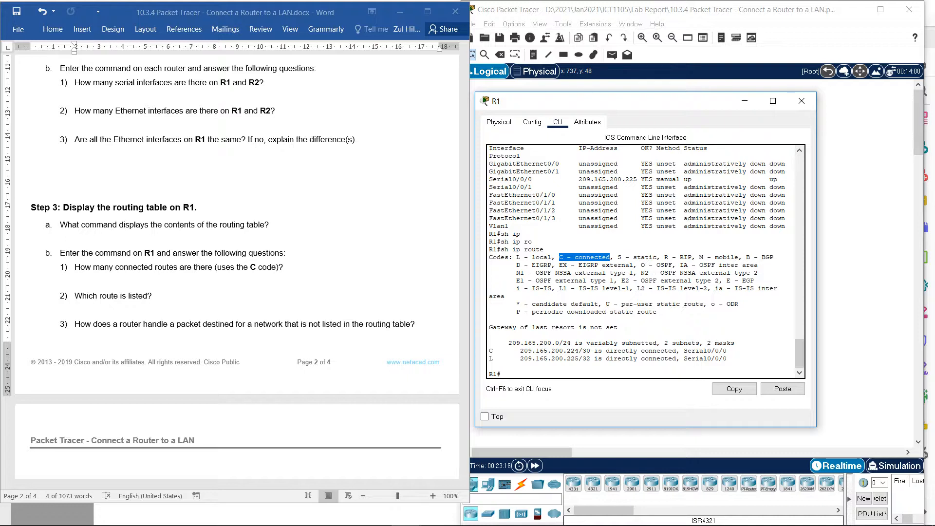
drag(543, 249, 501, 249)
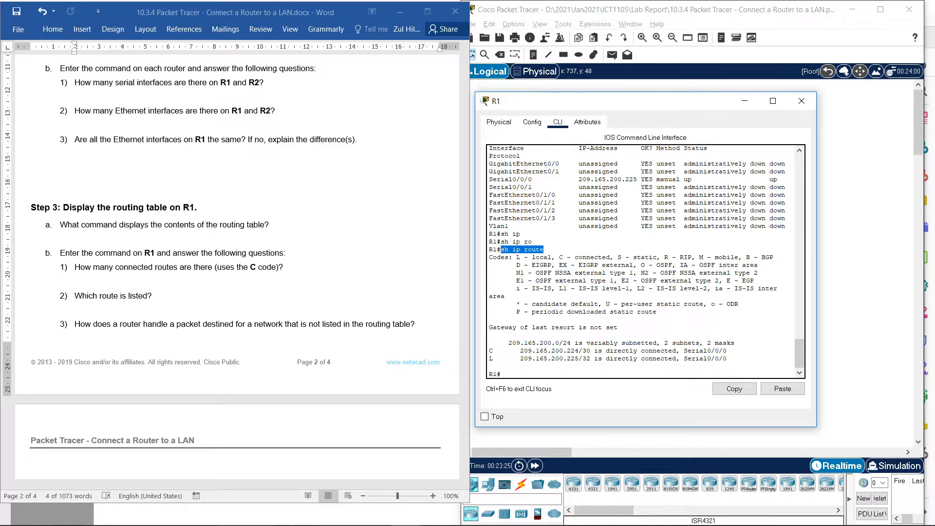
double_click(504, 249)
click(509, 250)
drag(547, 250, 501, 249)
drag(559, 257, 607, 257)
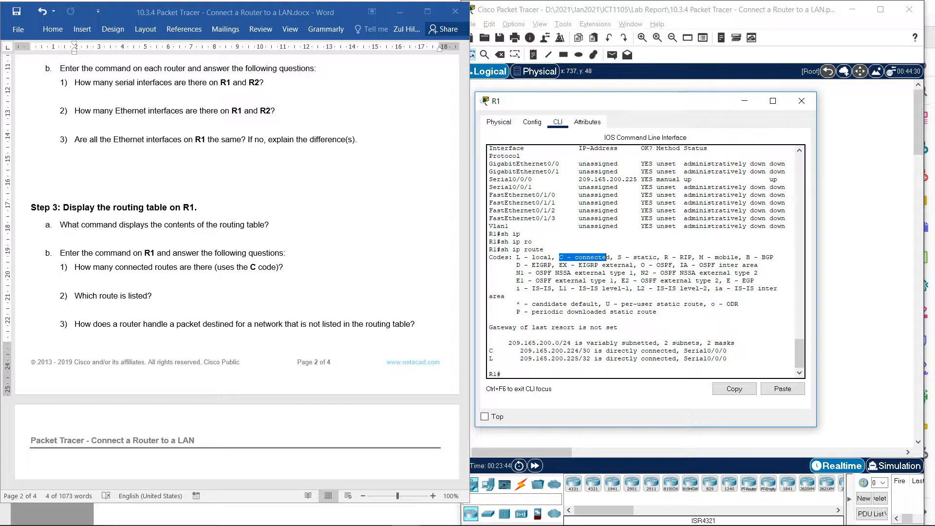
- Highlight the connected (C) route line in R1's routing table and its network address 209.165.200.224/30
drag(489, 351, 723, 350)
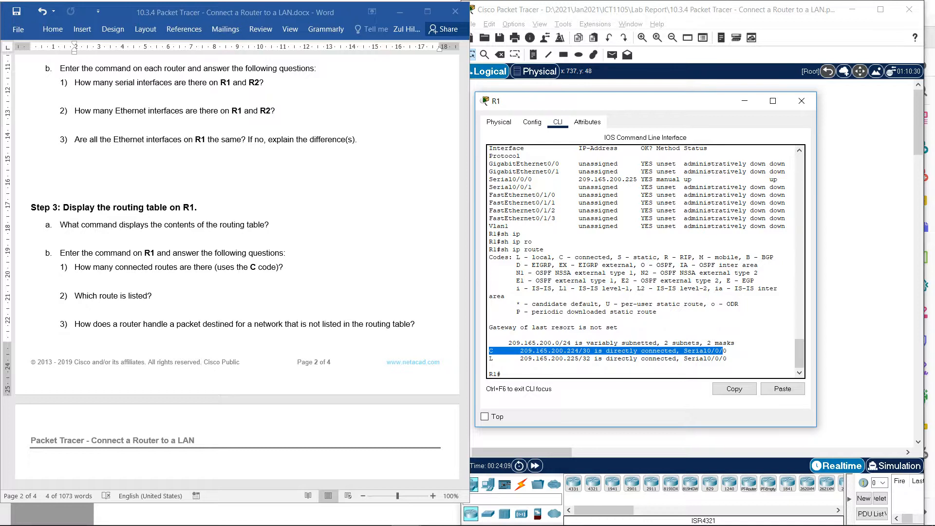
key(ctrl+c)
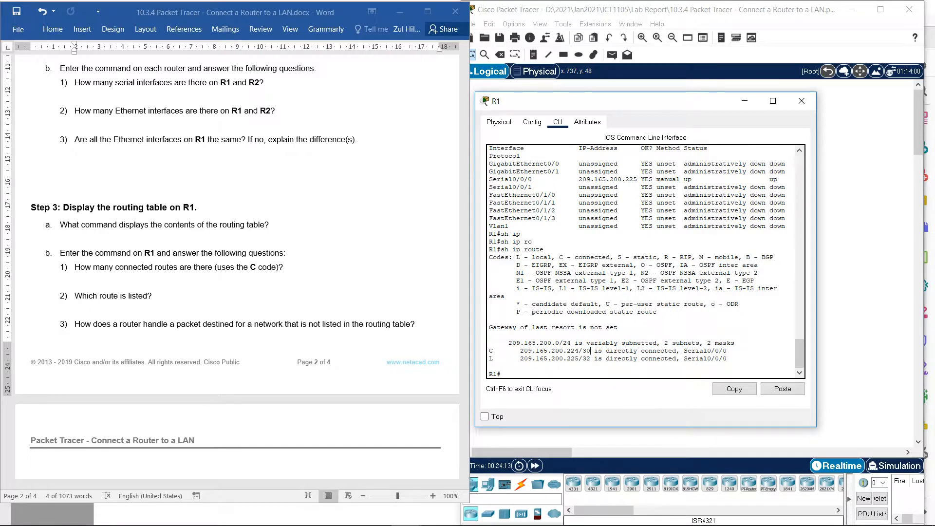
drag(590, 350, 520, 351)
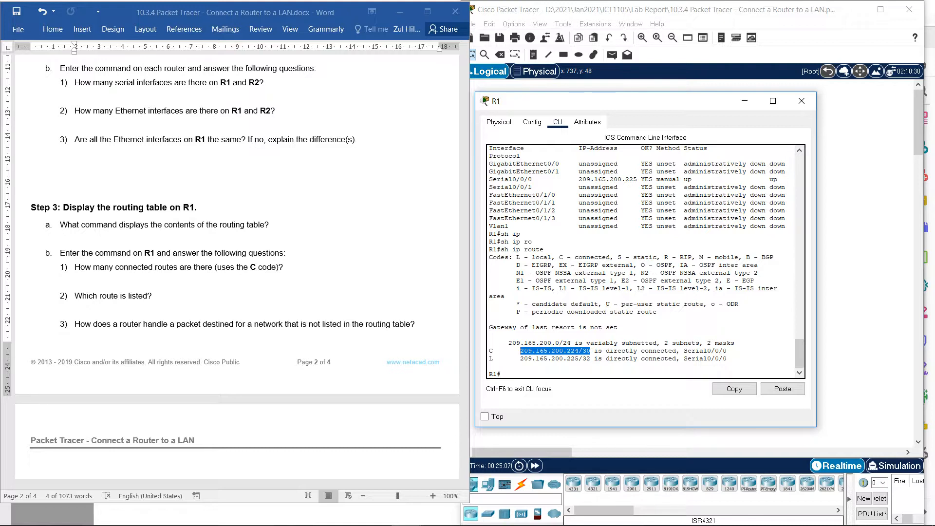
- Enter global configuration mode on R1 with conf t to start Part 2 of the lab
scroll(237, 263, down, 4)
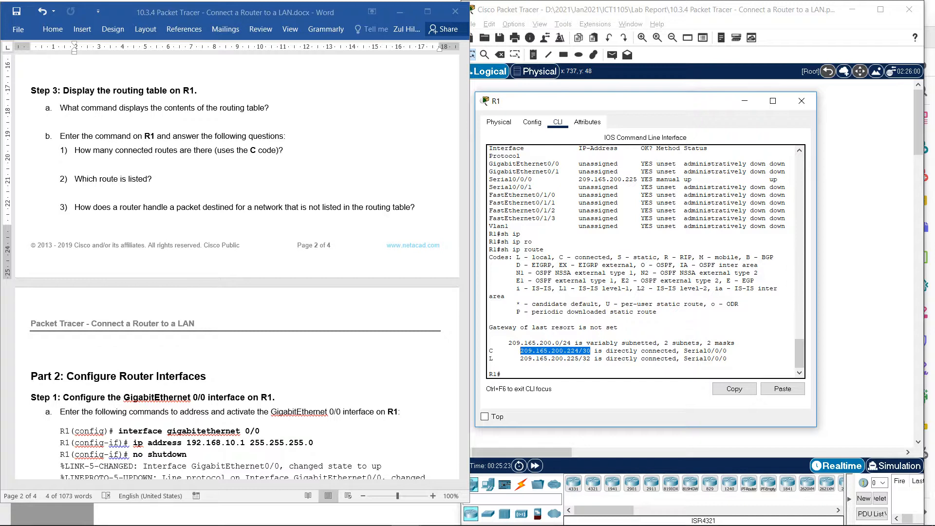
scroll(237, 263, down, 6)
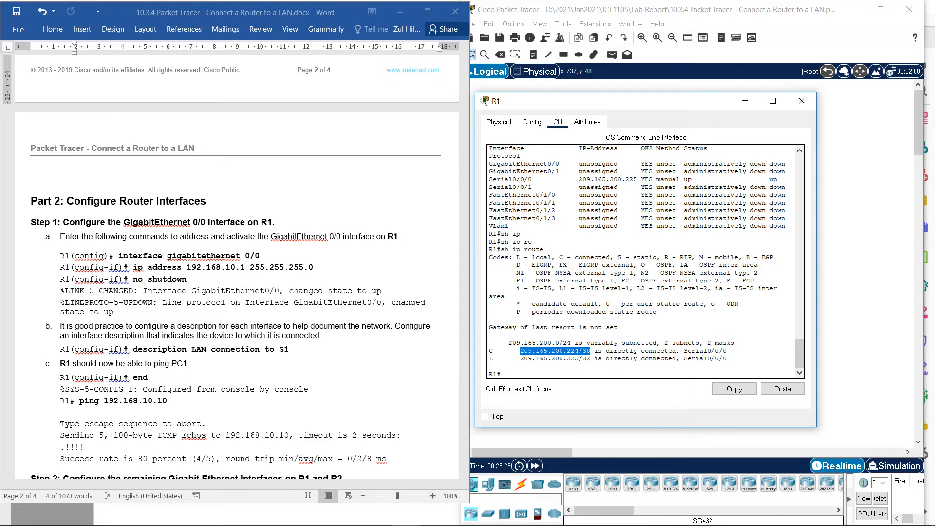
scroll(237, 263, down, 8)
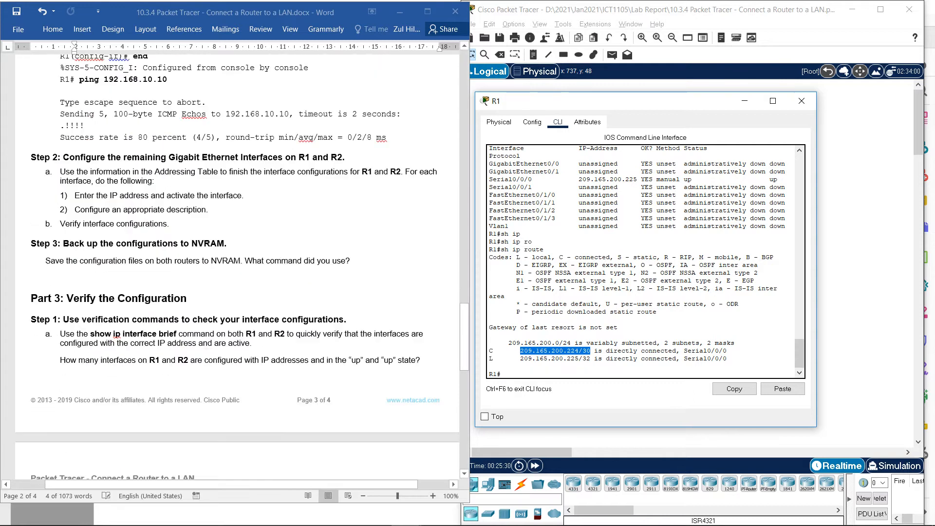
scroll(237, 263, up, 6)
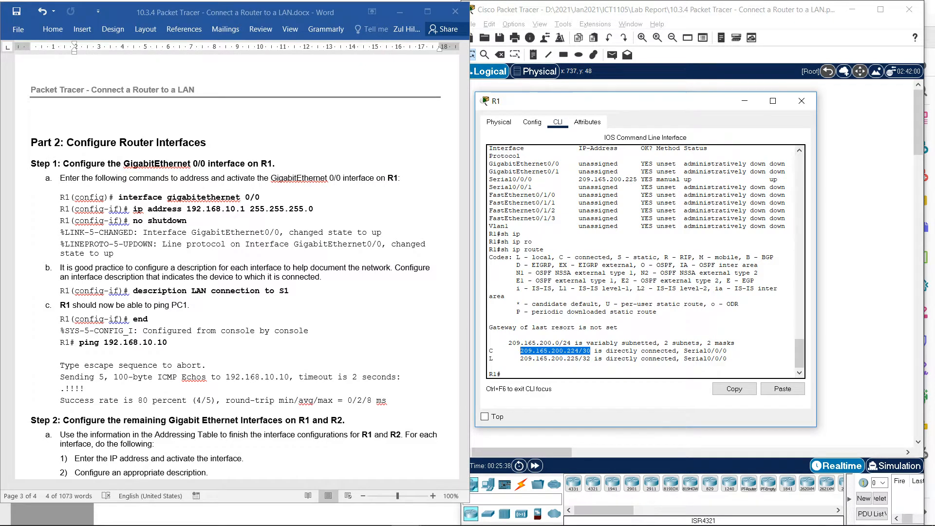
click(501, 374)
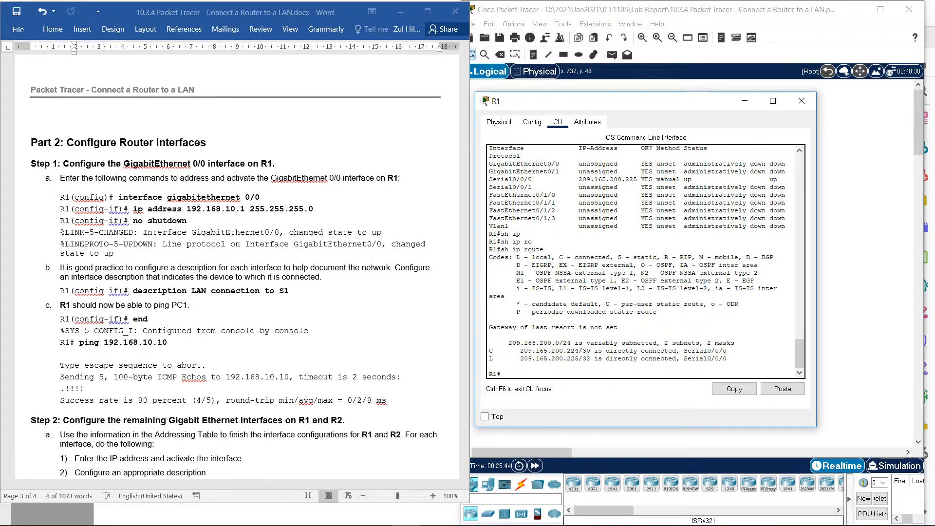
text(conf t)
key(Return)
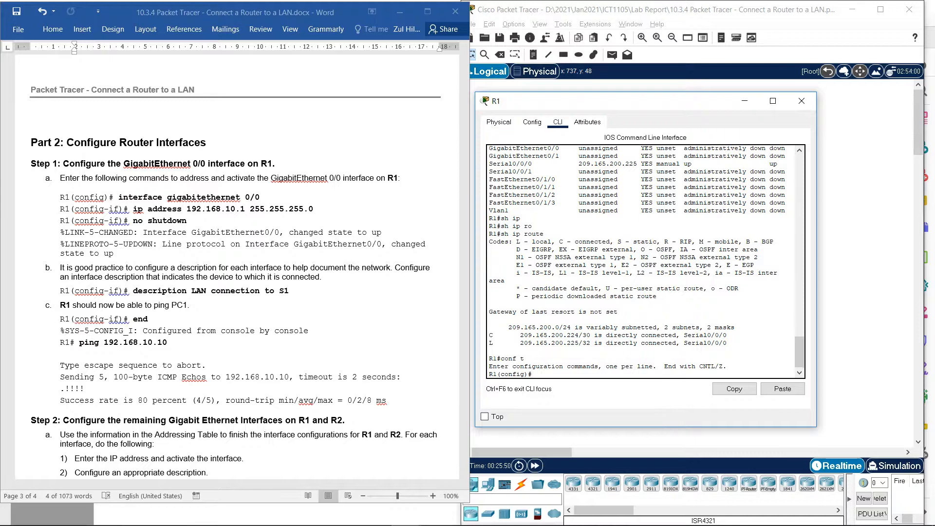
- Enter interface configuration mode for gigabitEthernet 0/0 on R1
text(int gig)
key(Tab)
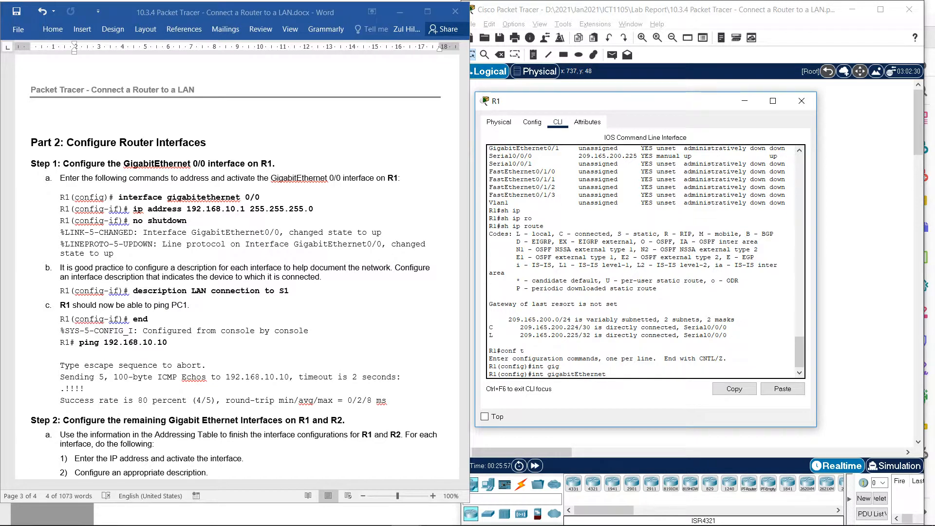
text(0/00)
key(Return)
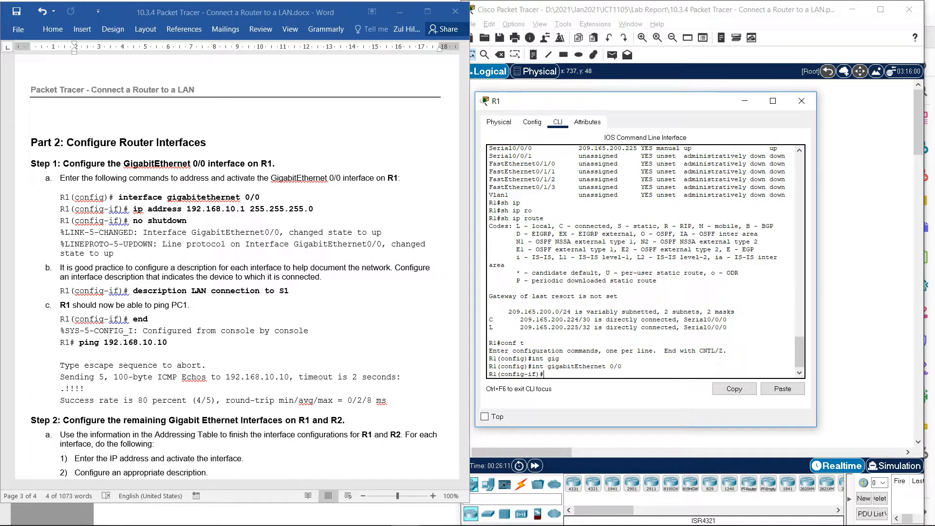
- Assign IP address 192.168.10.1 with subnet mask 255.255.255.0 to R1's GigabitEthernet 0/0 interface
text(ip address 192.168.10.1 255.255.255.0)
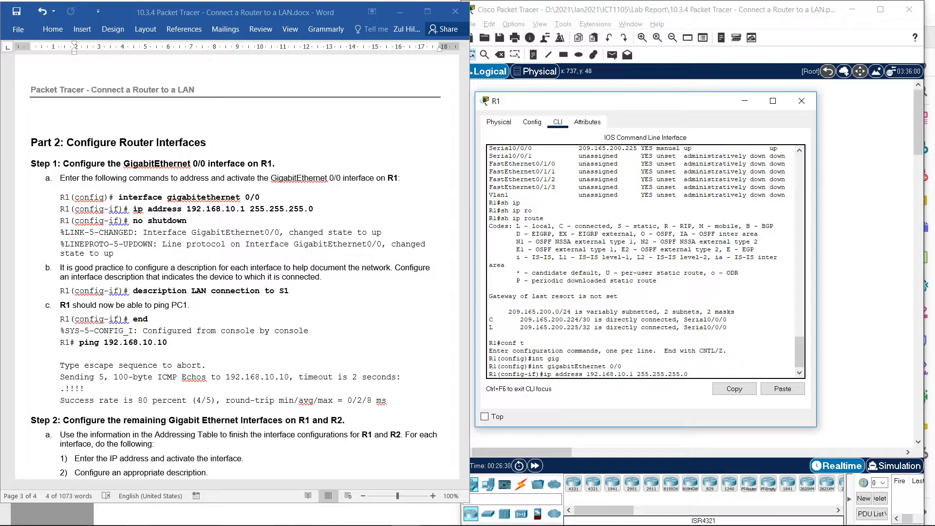
key(Return)
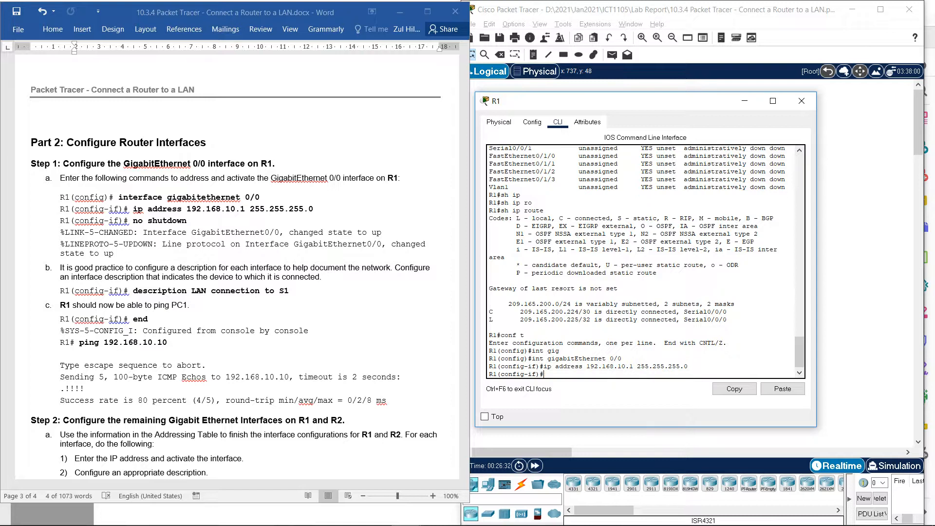
- Activate R1's GigabitEthernet 0/0 interface with no shutdown and return to a clean prompt
text(no shutdown)
key(Return)
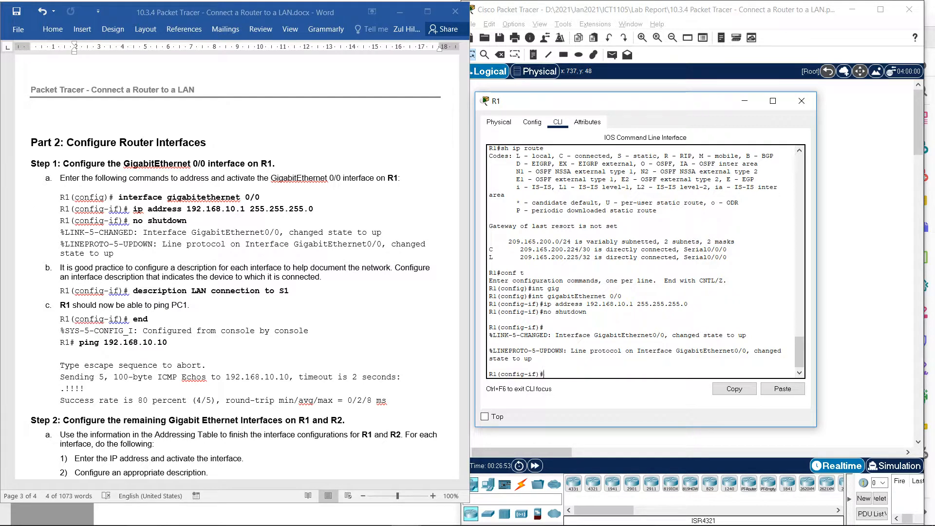
key(Return)
- Set the description of R1's GigabitEthernet 0/0 interface to "LAN connection to S1"
text(desc)
key(Tab)
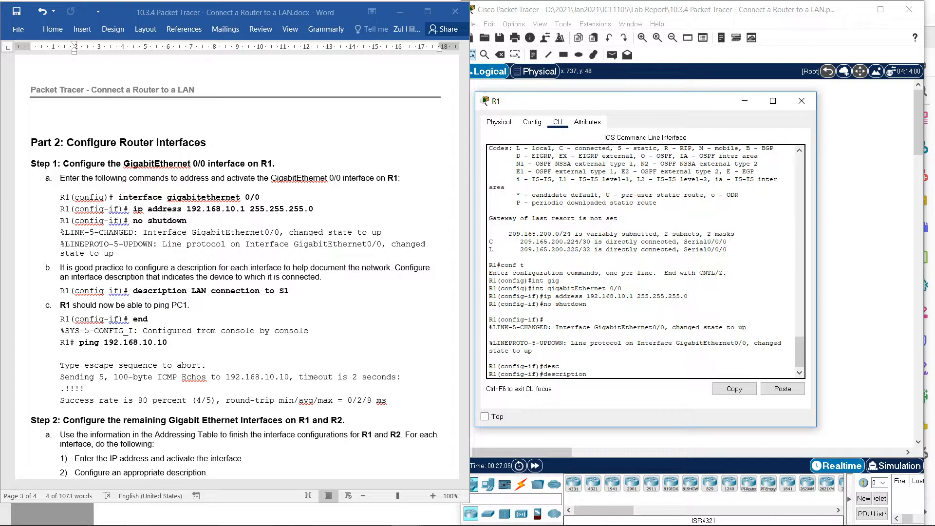
text(LAN connection to S1)
key(Return)
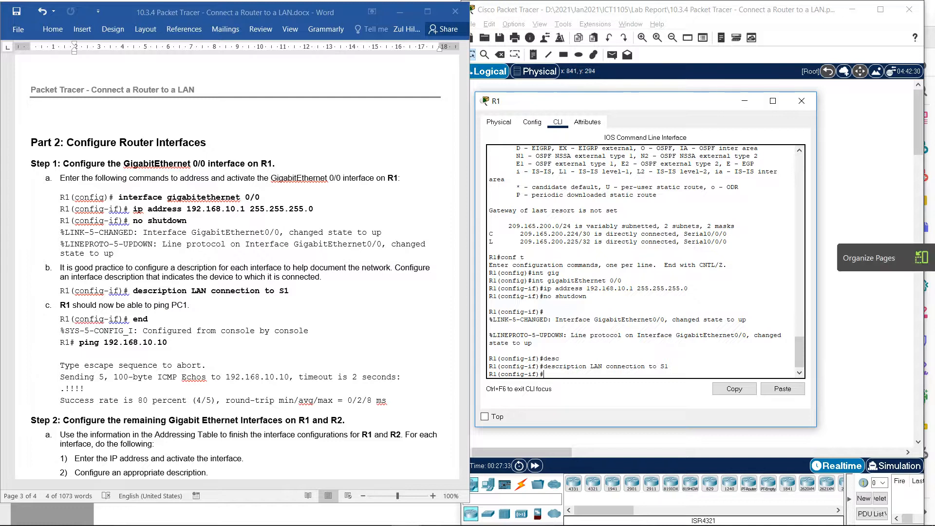
- Check the link between R1 and S1 in the topology, and reopen R1's command line beside it
key(alt+F4)
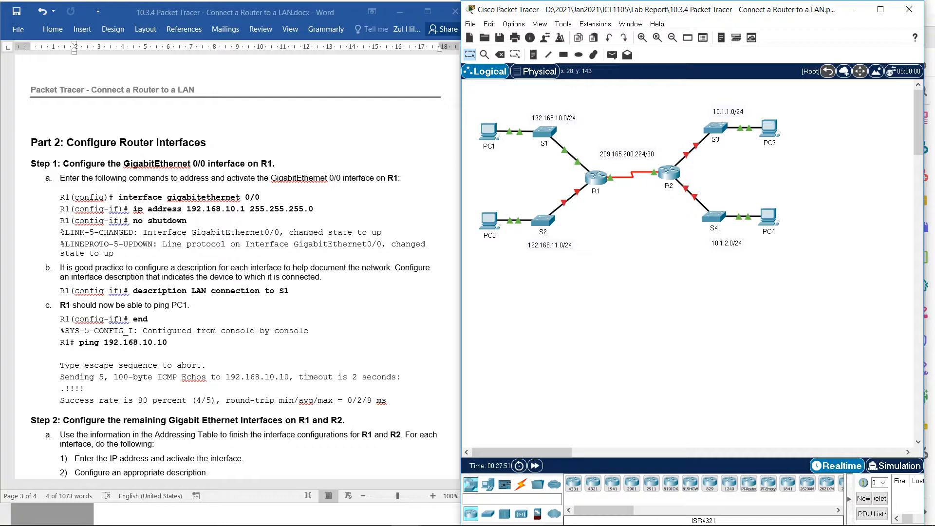
click(595, 178)
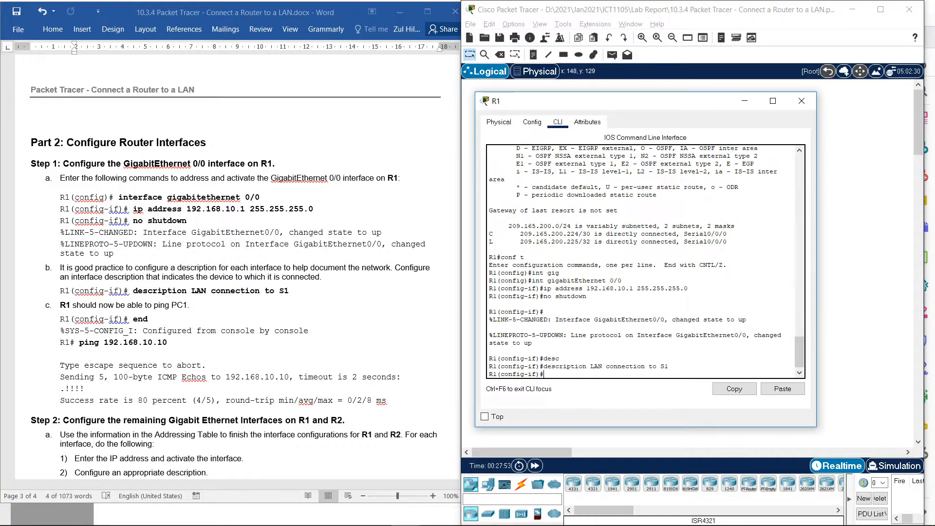
drag(633, 101, 679, 100)
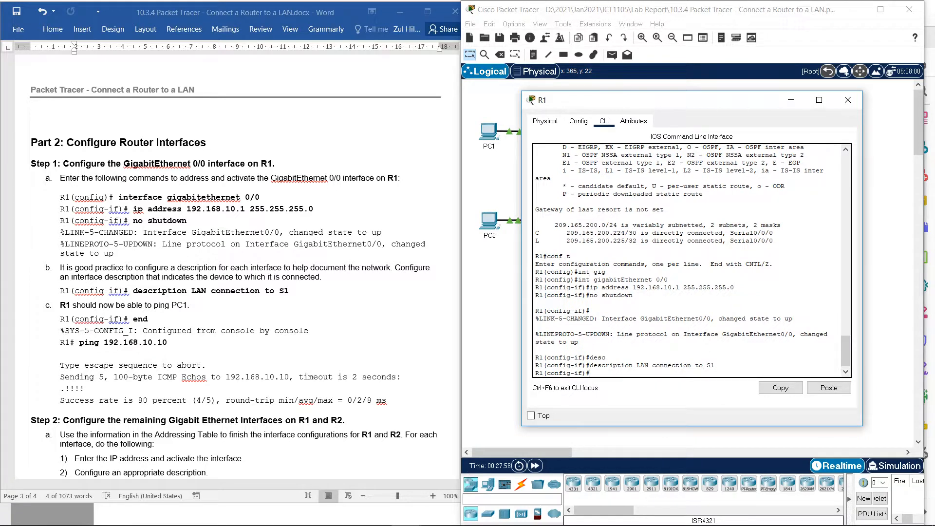
- Leave configuration mode on R1 with the end command and return to the privileged EXEC prompt
text(edn)
key(BackSpace)
text(nd)
key(Return)
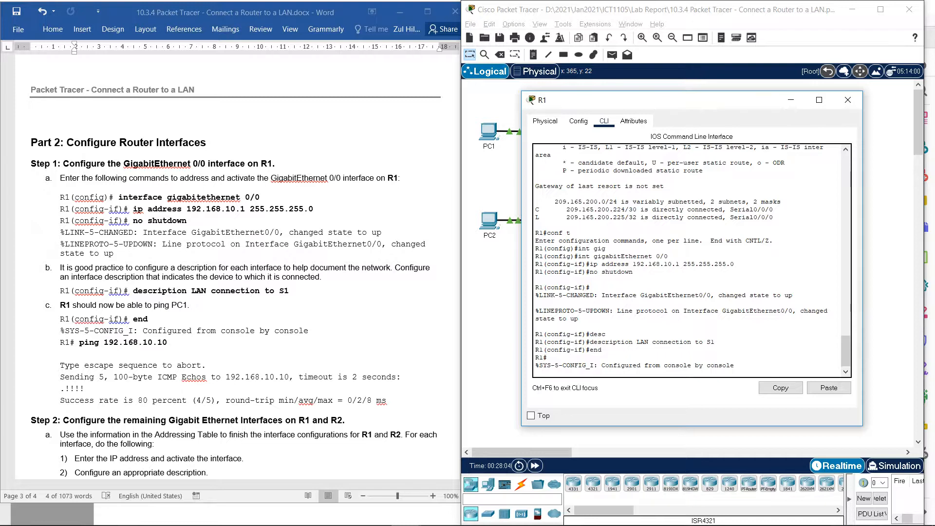
key(Return)
- Ping PC1 at 192.168.10.10 from R1 to test the connection
text(ping 18)
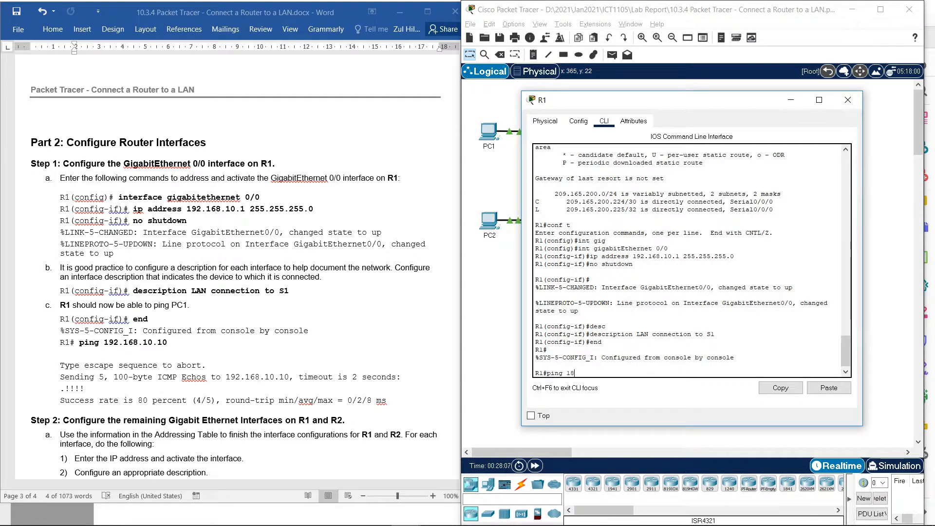
key(BackSpace)
text(92.168.10.10)
key(Return)
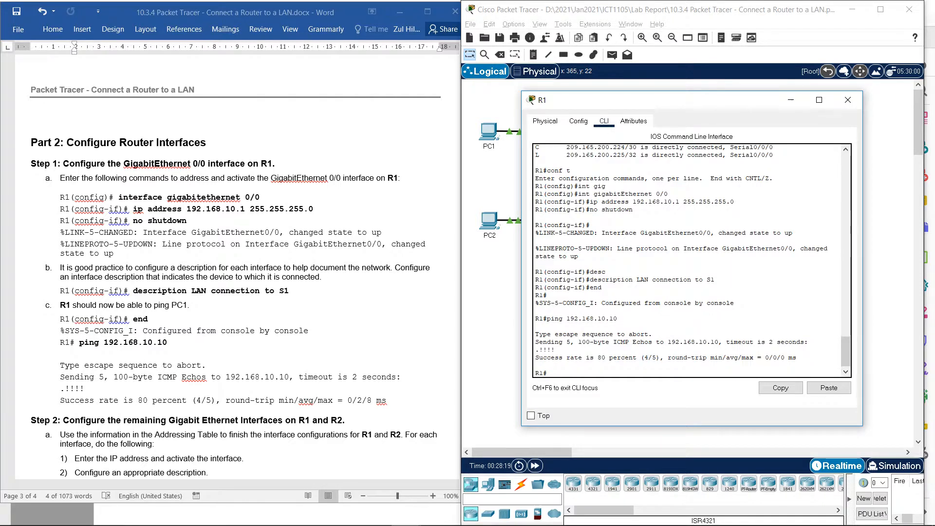
- Bring the lab document's Addressing Table into view and re-enter global configuration mode on R1 with conf t
scroll(234, 263, down, 7)
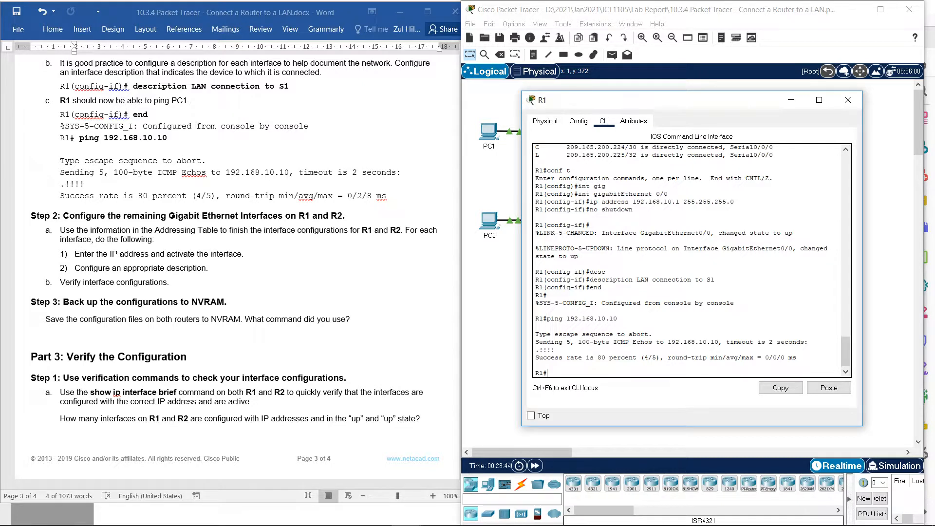
drag(633, 100, 694, 242)
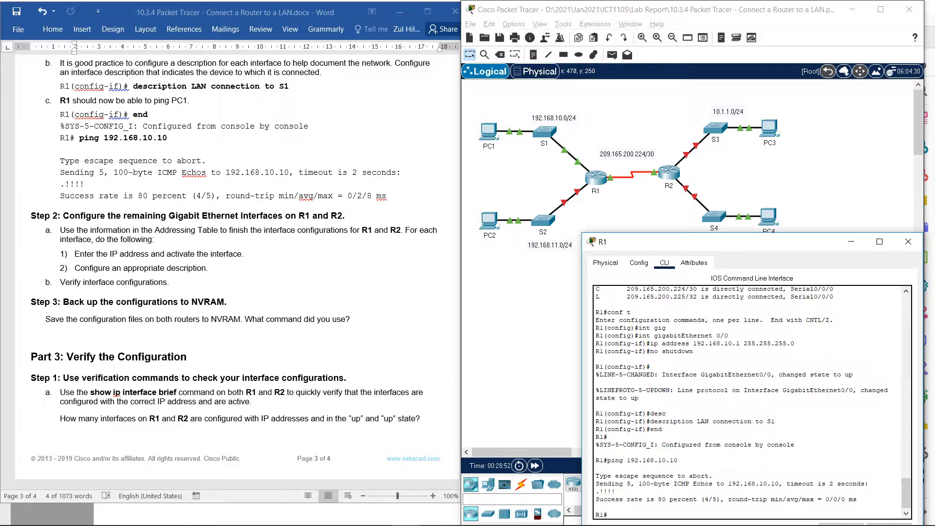
drag(701, 241, 671, 100)
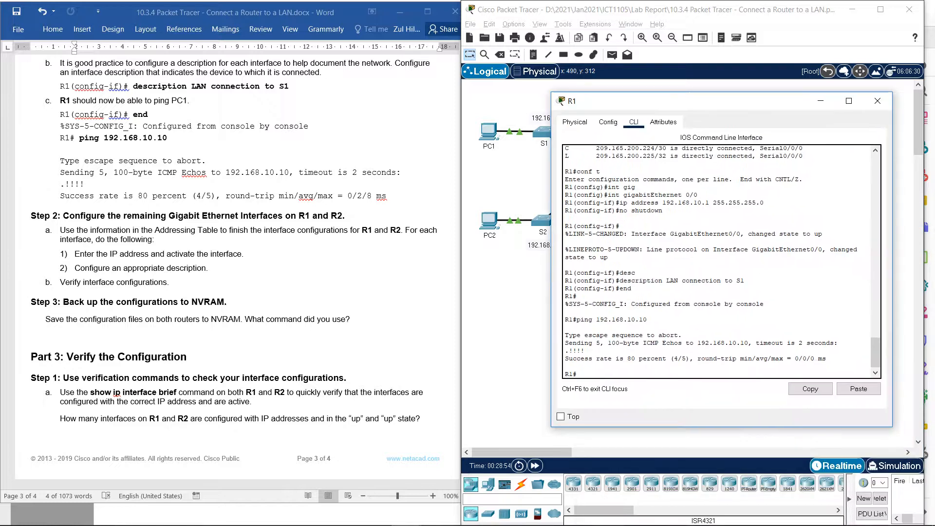
scroll(292, 243, up, 4)
scroll(237, 263, up, 20)
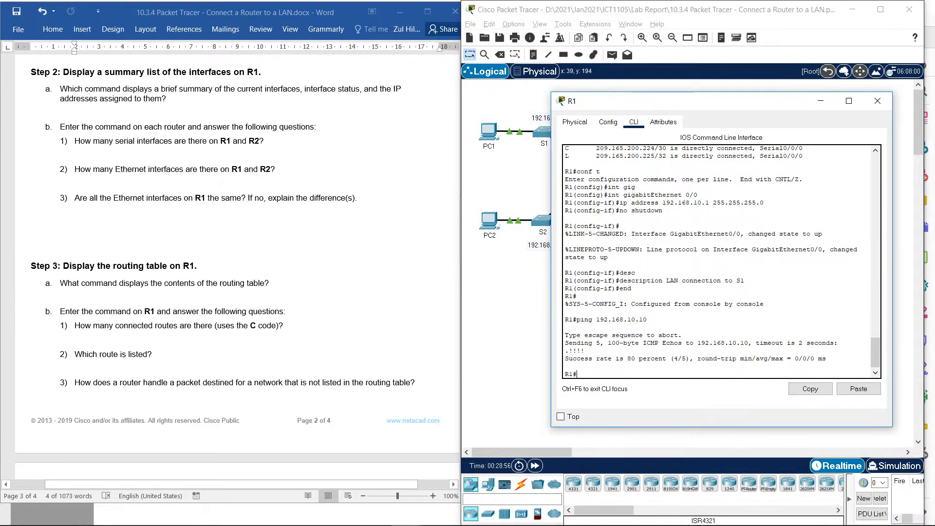
scroll(237, 263, up, 15)
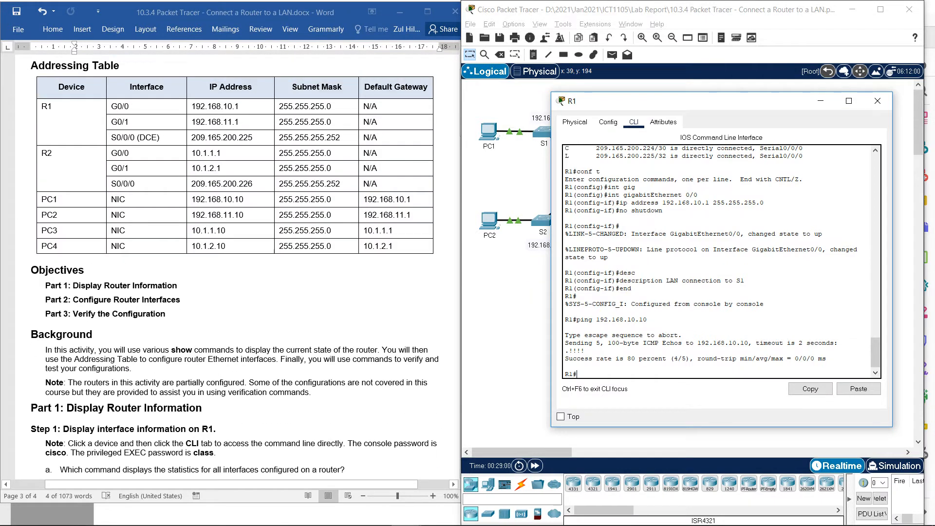
key(Up)
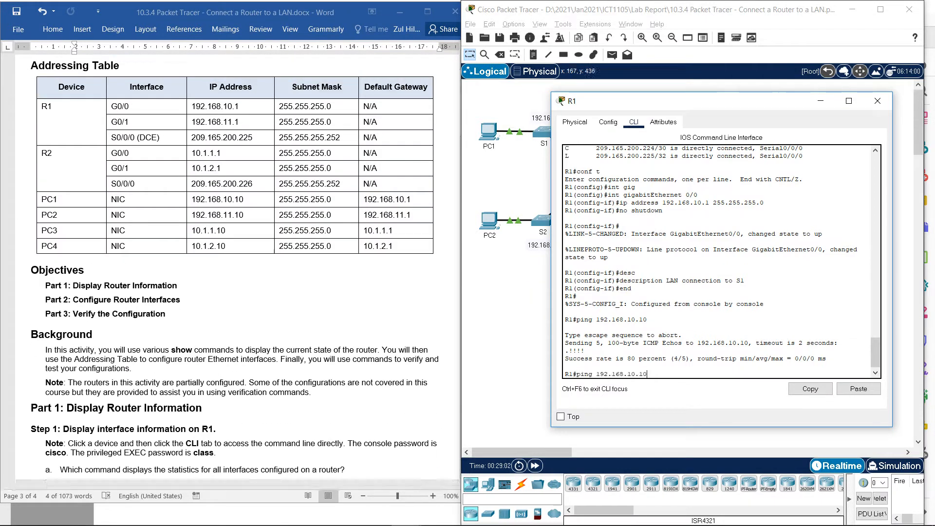
key(Up)
key(Up)
key(Up)
key(Up)
key(Up)
key(Up)
key(Up)
key(Up)
key(Return)
- Enter interface configuration mode for gigabitEthernet 0/1 on R1, adapting the earlier gigabitEthernet 0/0 command
text(end)
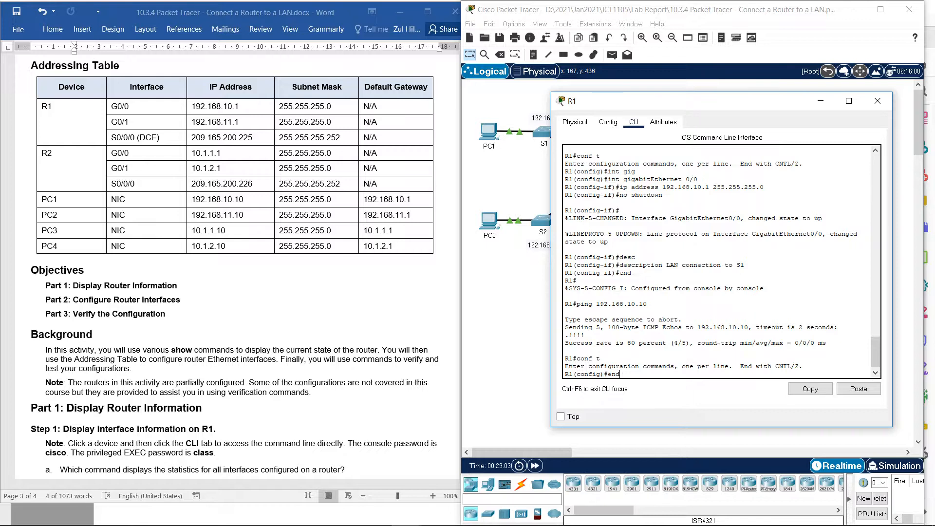
key(Up)
key(Up)
key(Up)
key(Up)
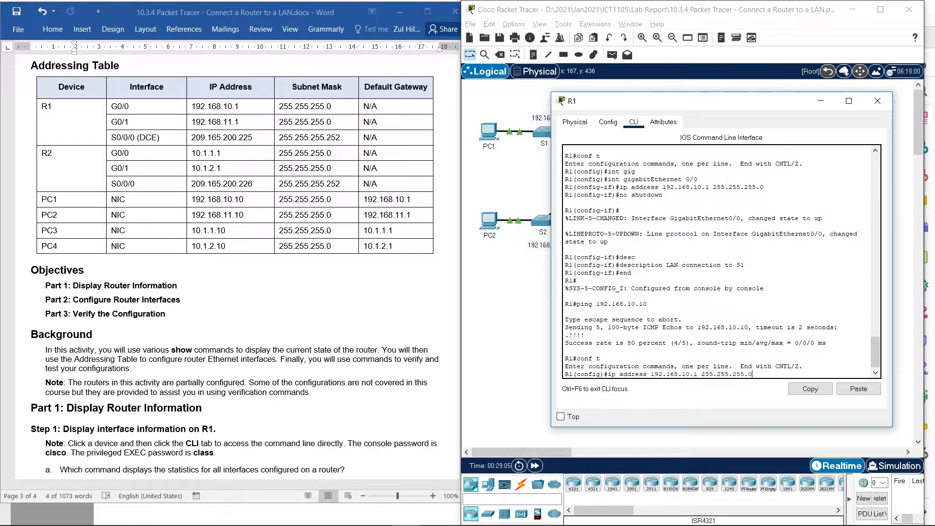
key(Up)
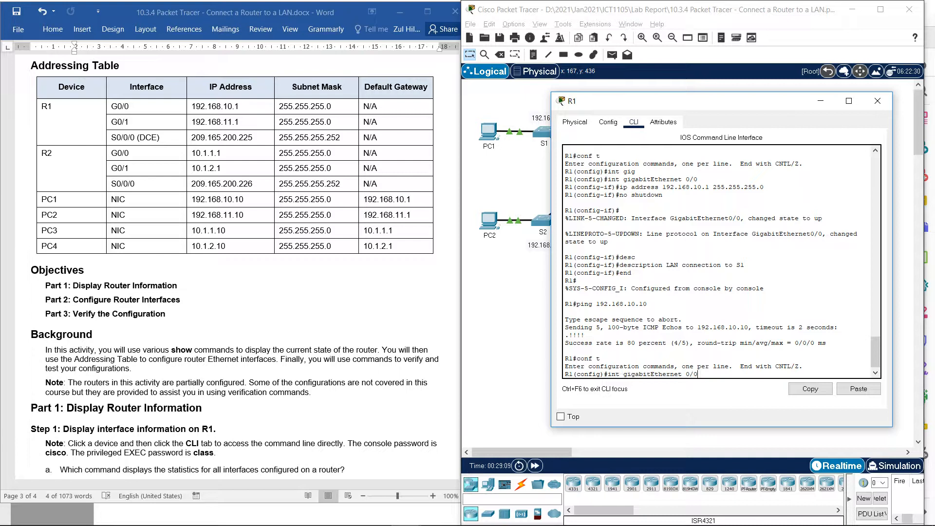
key(BackSpace)
text(1)
key(Return)
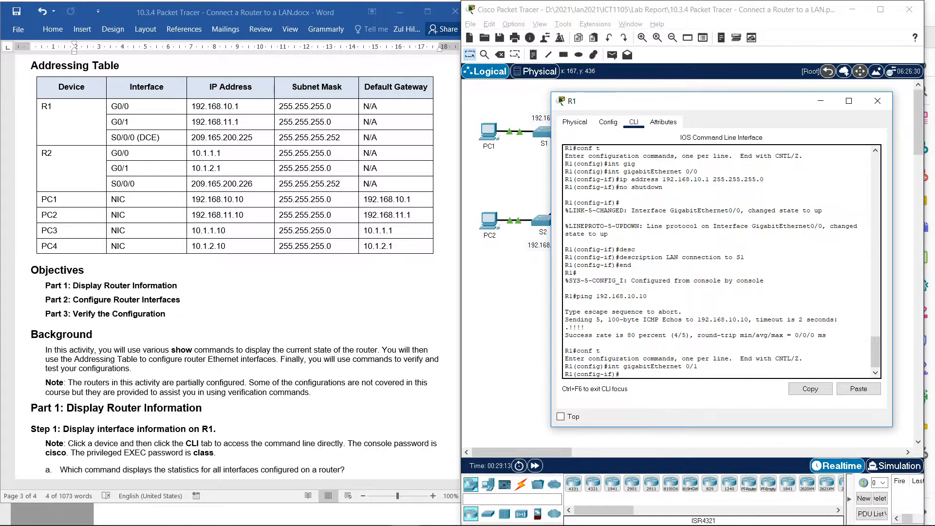
- Assign IP address 192.168.11.1 with subnet mask 255.255.255.0 to R1's GigabitEthernet 0/1 interface
key(Up)
key(Up)
key(Up)
key(Up)
key(Up)
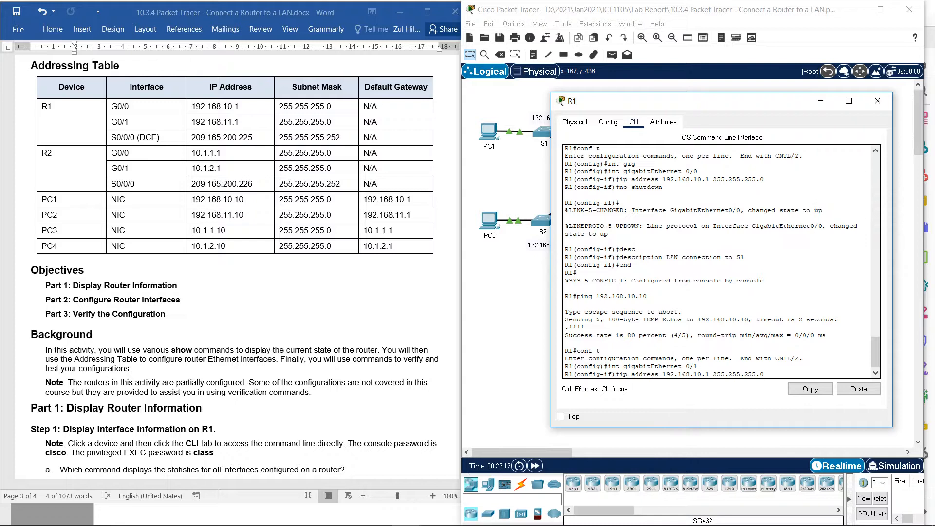
key(Left)
key(BackSpace)
text(1)
key(Return)
- Activate R1's GigabitEthernet 0/1 interface by reusing the earlier no shutdown command
key(Up)
key(Up)
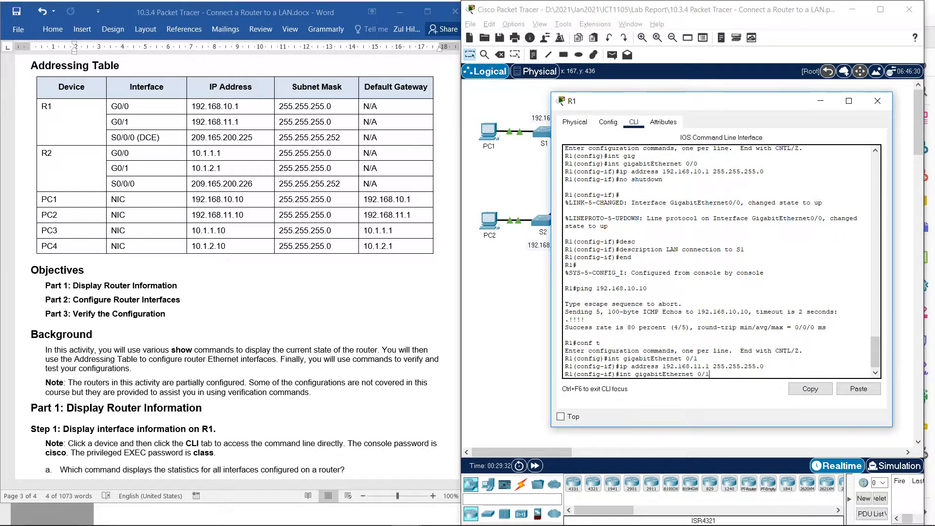
key(Up)
key(Up)
key(Up)
key(Up)
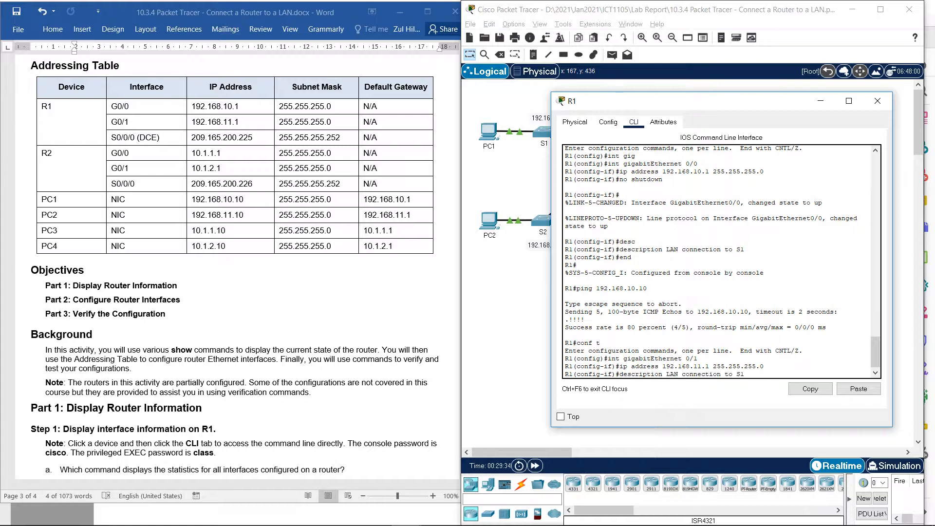
key(Down)
key(Up)
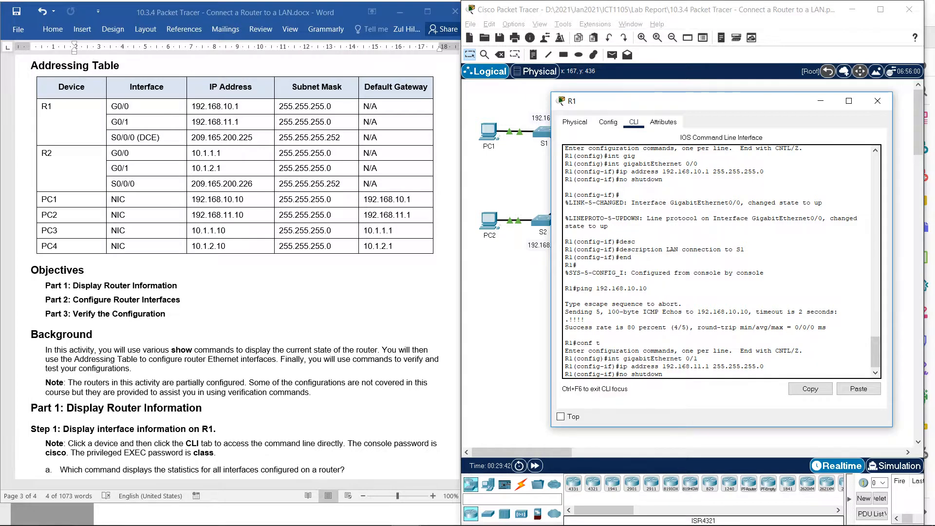
key(Return)
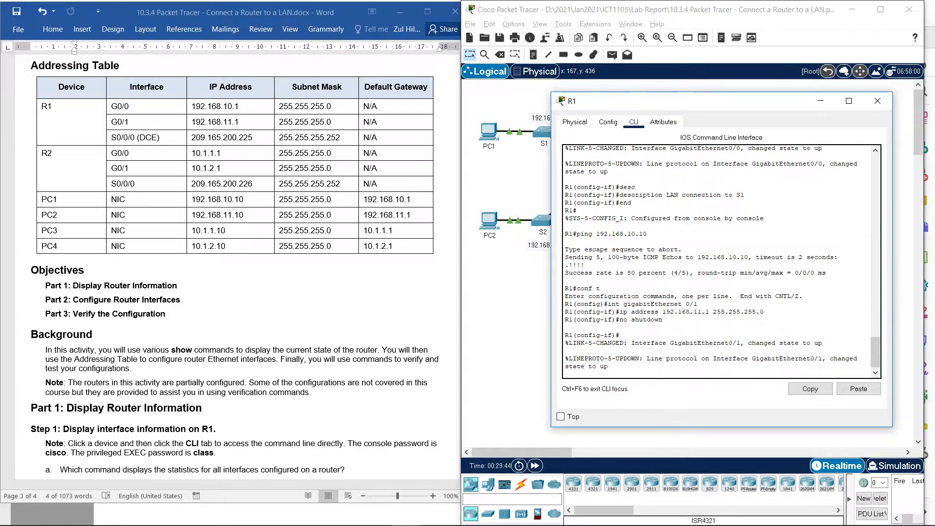
key(Return)
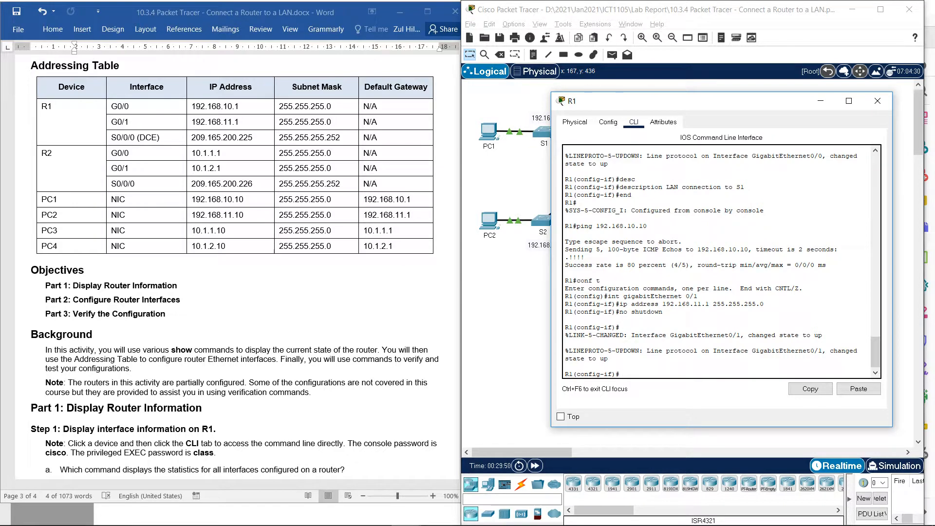
- Set the description "LAN connection to S2" on R1's GigabitEthernet 0/1 interface and return to privileged EXEC mode
key(Up)
key(Up)
key(Up)
key(Up)
key(Up)
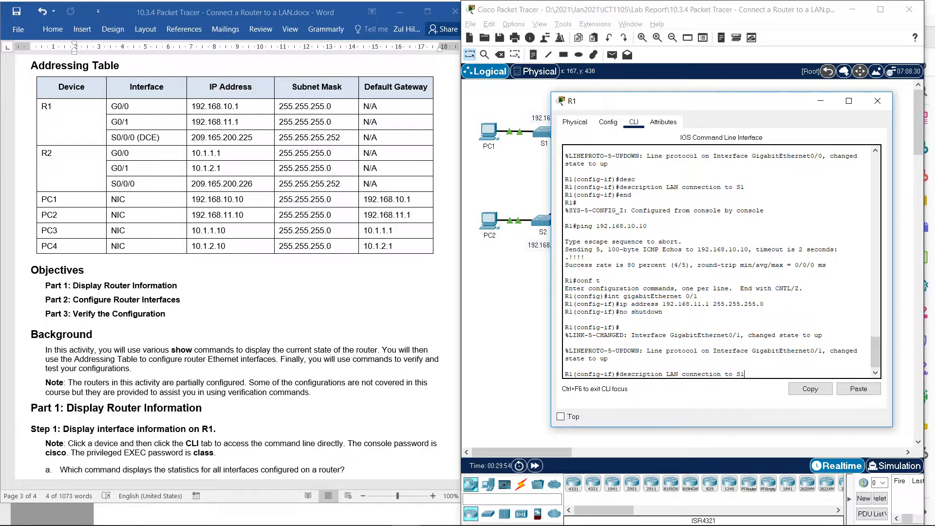
drag(706, 101, 677, 272)
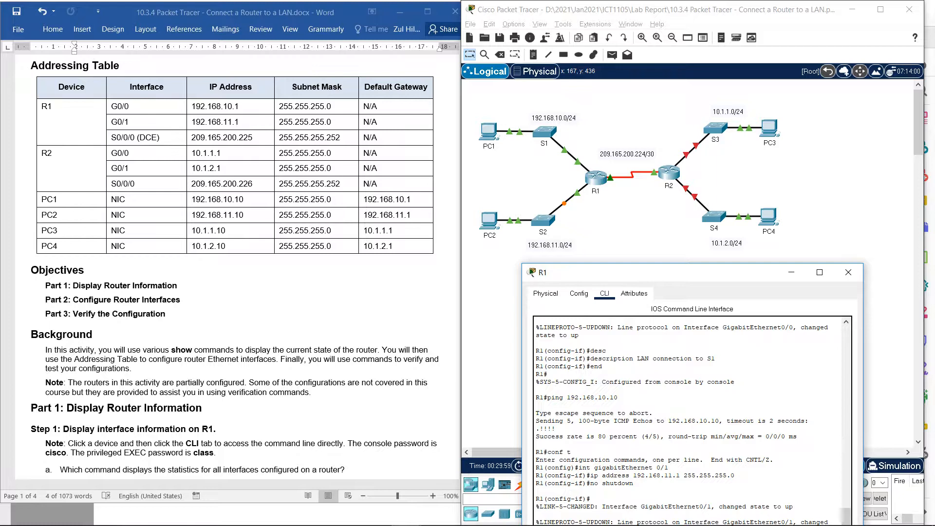
drag(677, 273, 692, 113)
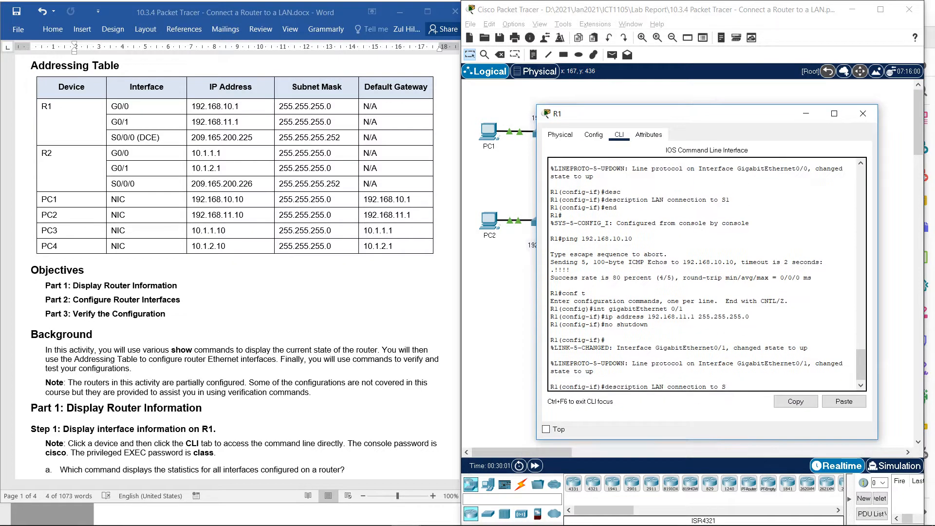
text(2)
key(Return)
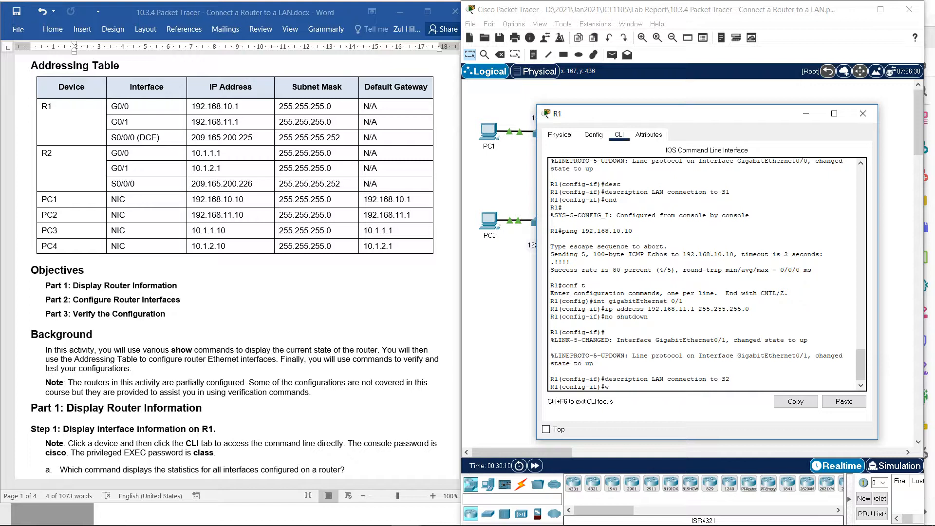
text(end)
key(Return)
key(Return)
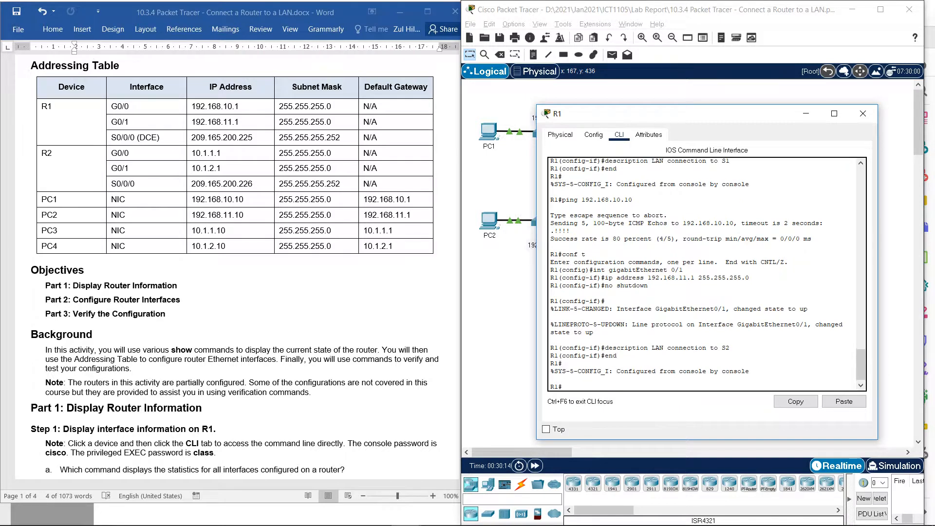
- Ping PC2 at 192.168.11.10 from R1, adapting the earlier ping command
key(Up)
key(Up)
key(Down)
key(Up)
key(Down)
text(show interface GigabitEthernet 0/0)
key(Up)
key(Up)
key(Up)
key(Down)
key(Down)
key(Down)
key(Down)
key(Down)
key(Down)
drag(682, 114, 720, 108)
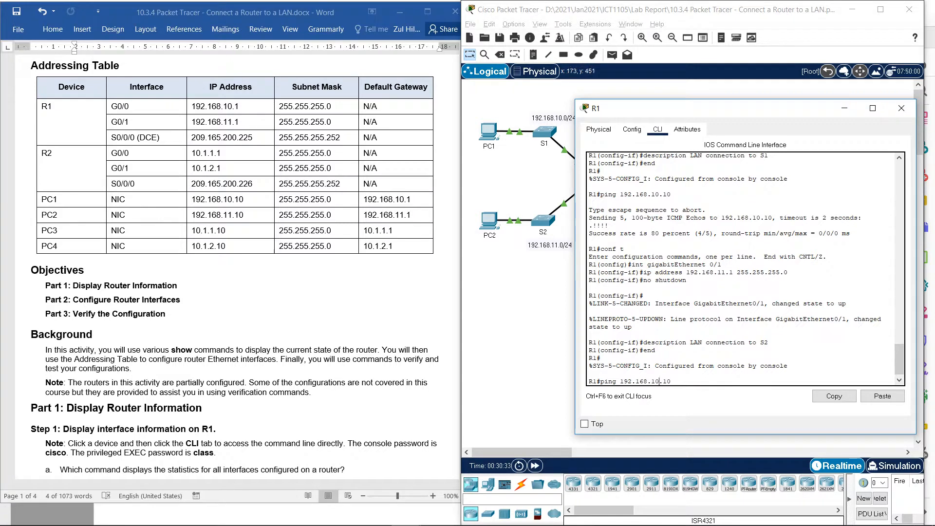
key(BackSpace)
key(BackSpace)
key(BackSpace)
key(BackSpace)
text(1.10)
key(Return)
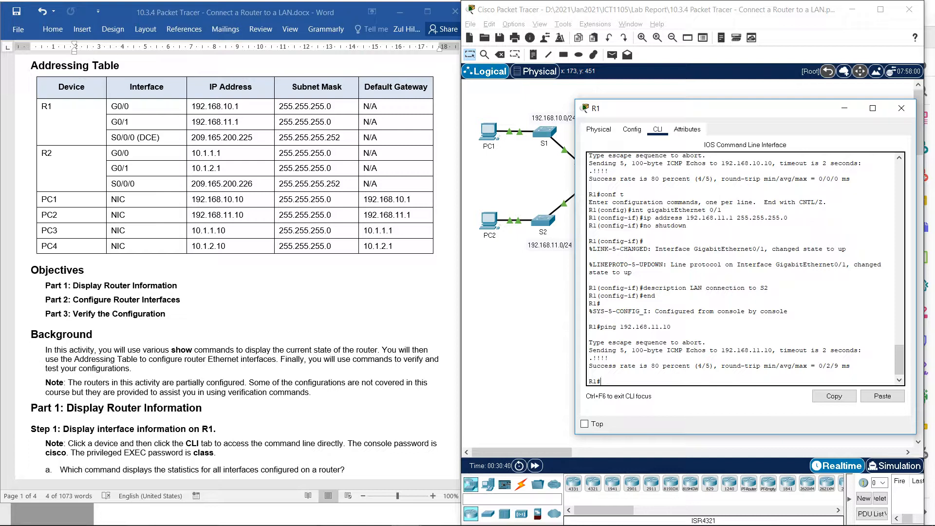
- Put R1's window away, open R2's command line and enter the console and privileged EXEC passwords to reach privileged EXEC mode
click(844, 108)
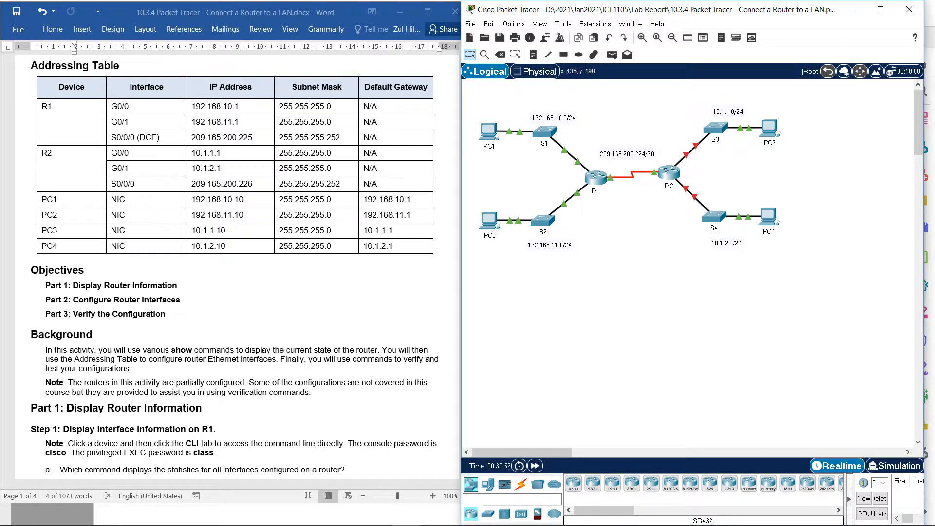
click(669, 172)
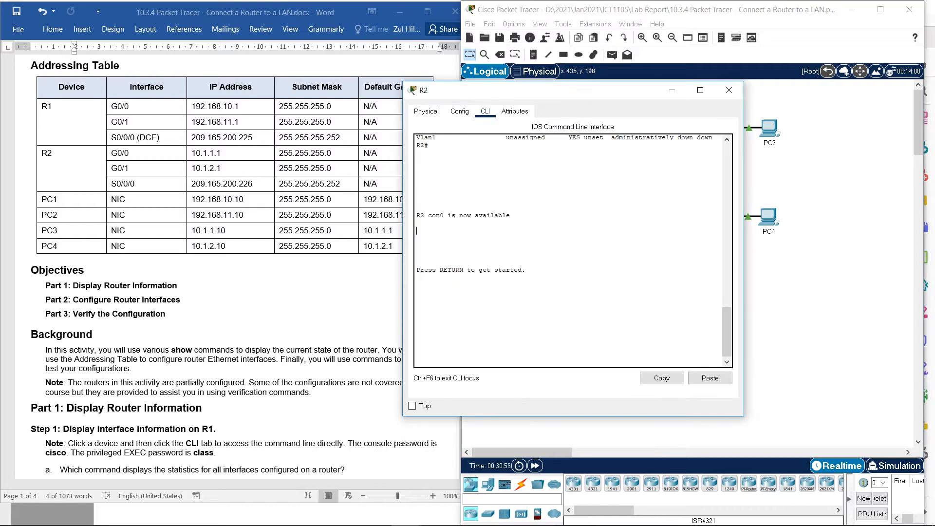
key(Return)
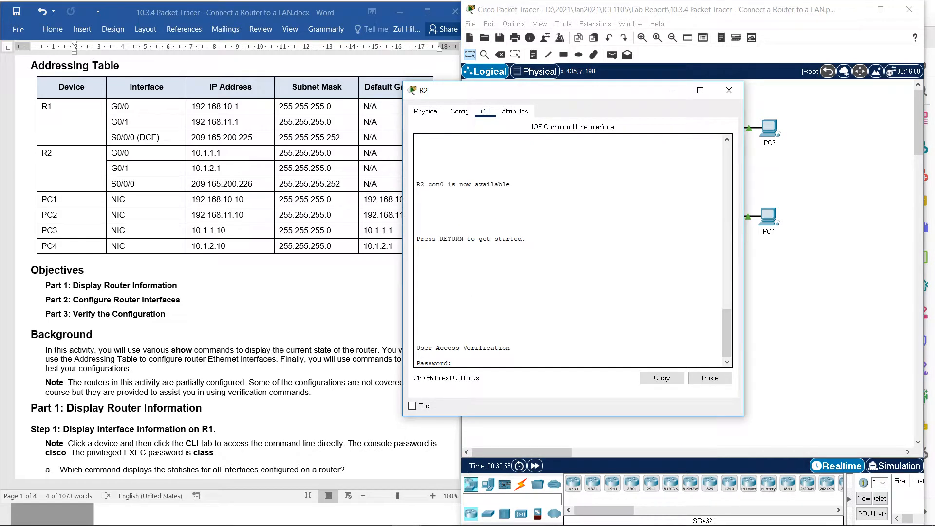
key(Return)
text(en)
key(Return)
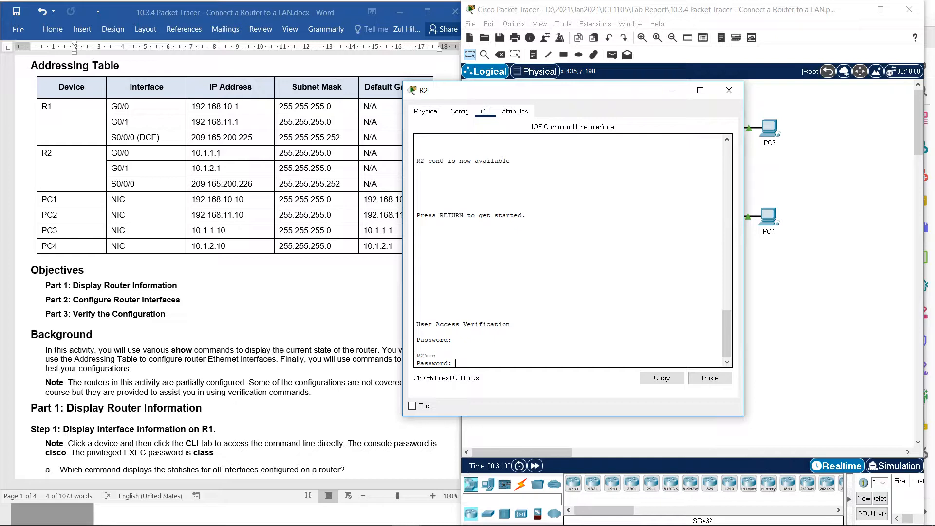
key(Return)
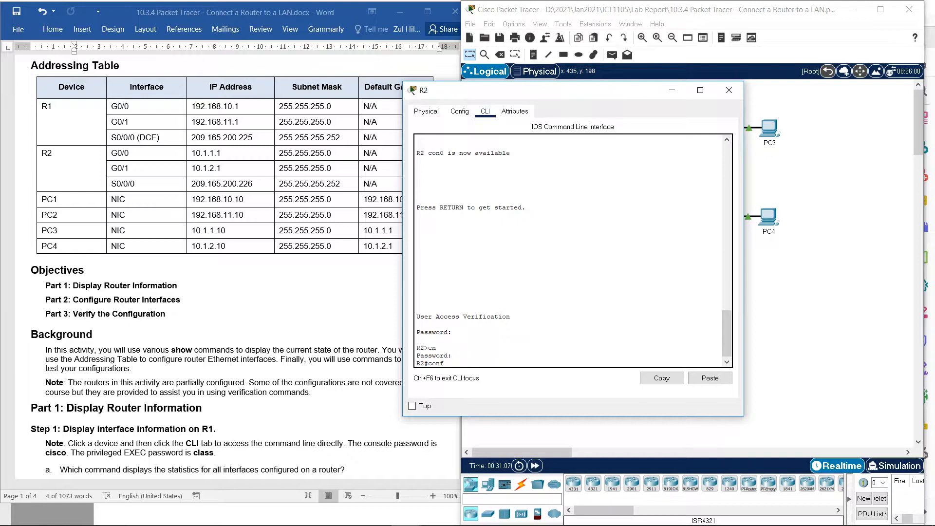
- Enter global configuration mode on R2 with conf t and open interface configuration for gigabitEthernet 0/0
text(conf t)
key(Return)
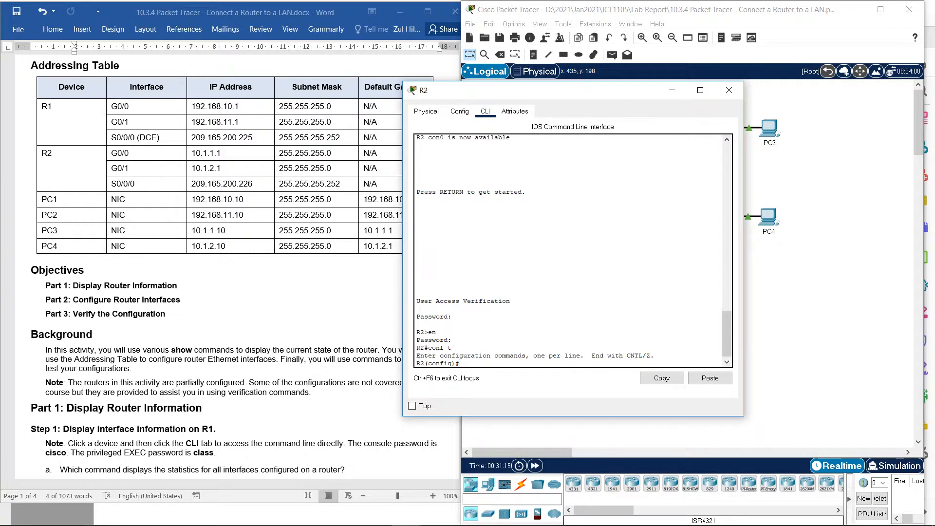
text(nte)
key(Tab)
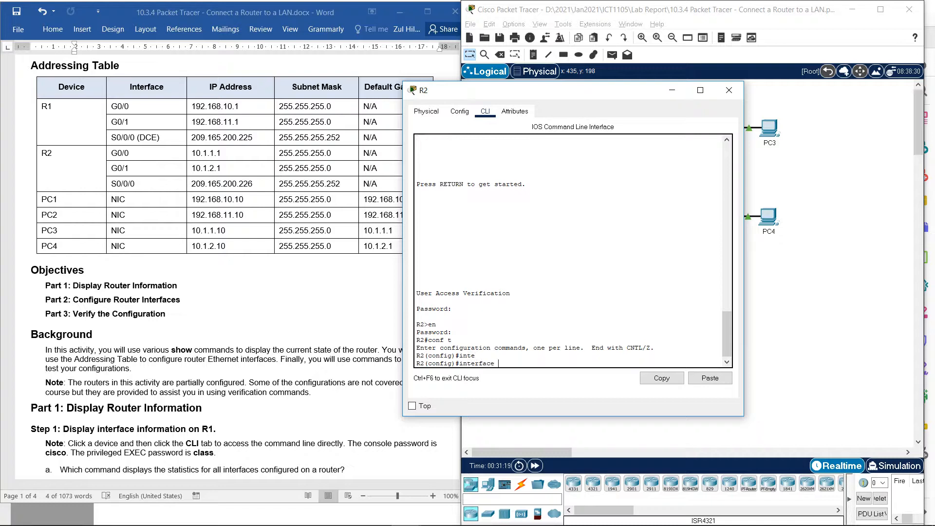
text(gig)
key(Tab)
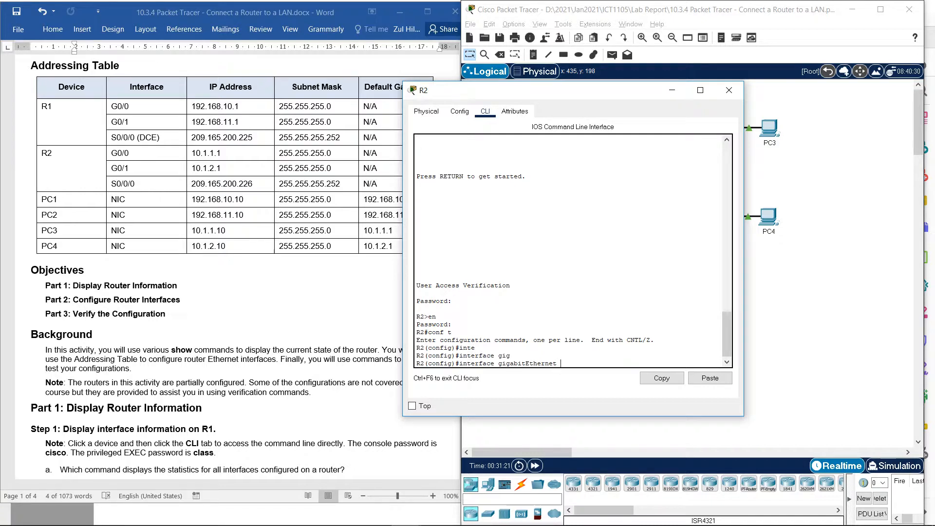
text(0/0)
key(Return)
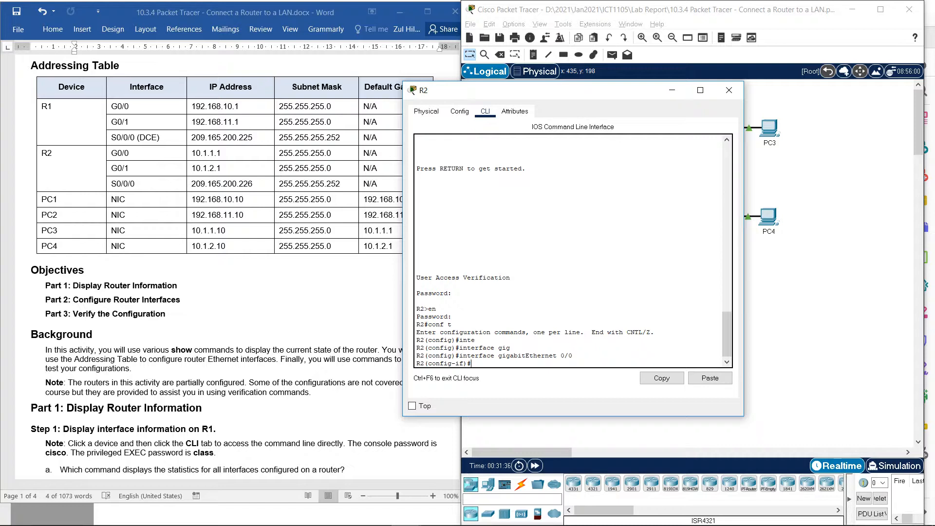
- Assign IP address 10.1.1.1 with subnet mask 255.255.255.0 to R2's GigabitEthernet 0/0 interface
key(Up)
key(BackSpace)
key(BackSpace)
key(BackSpace)
key(BackSpace)
key(BackSpace)
key(BackSpace)
key(BackSpace)
key(BackSpace)
key(BackSpace)
key(BackSpace)
key(BackSpace)
key(BackSpace)
key(BackSpace)
key(BackSpace)
key(BackSpace)
key(BackSpace)
key(BackSpace)
key(BackSpace)
key(BackSpace)
key(BackSpace)
key(BackSpace)
text(p ad)
key(Tab)
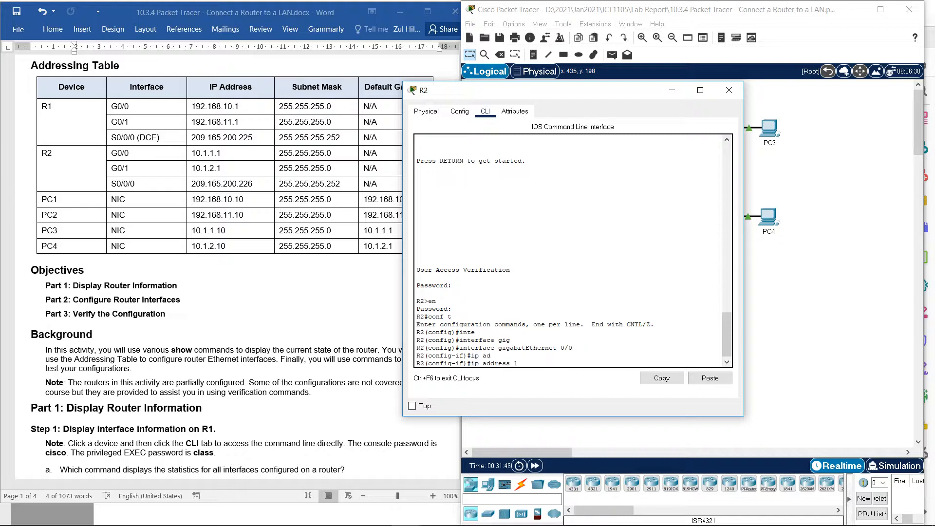
text(10.)
text(1.1)
text(.1)
text( 2)
text(6)
key(BackSpace)
key(BackSpace)
text(55)
key(Return)
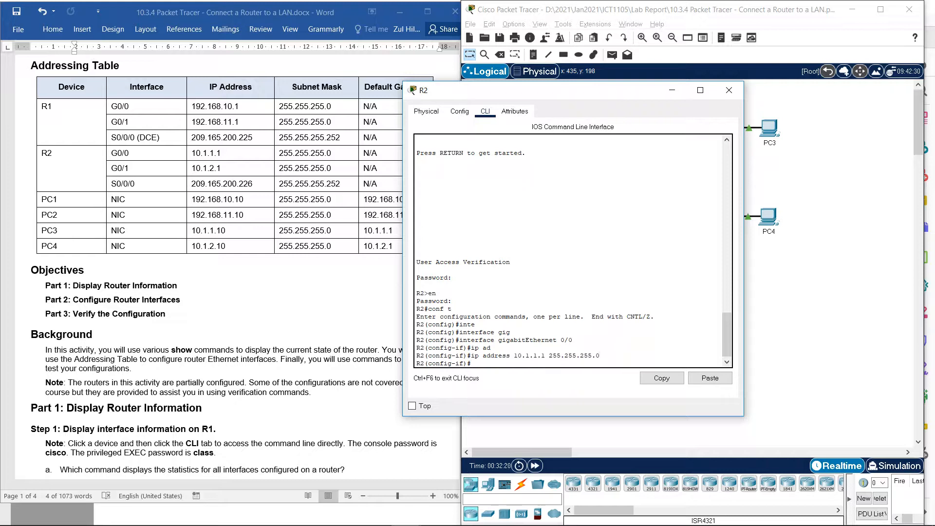
- Activate R2's GigabitEthernet 0/0 interface with the no shutdown command
text(no sh)
text(ot)
text(utdo)
key(Tab)
key(Return)
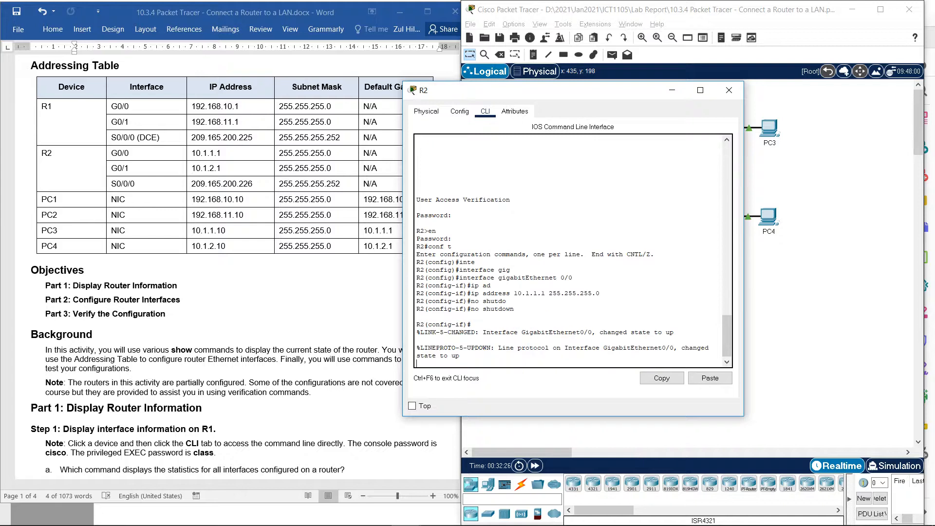
key(Return)
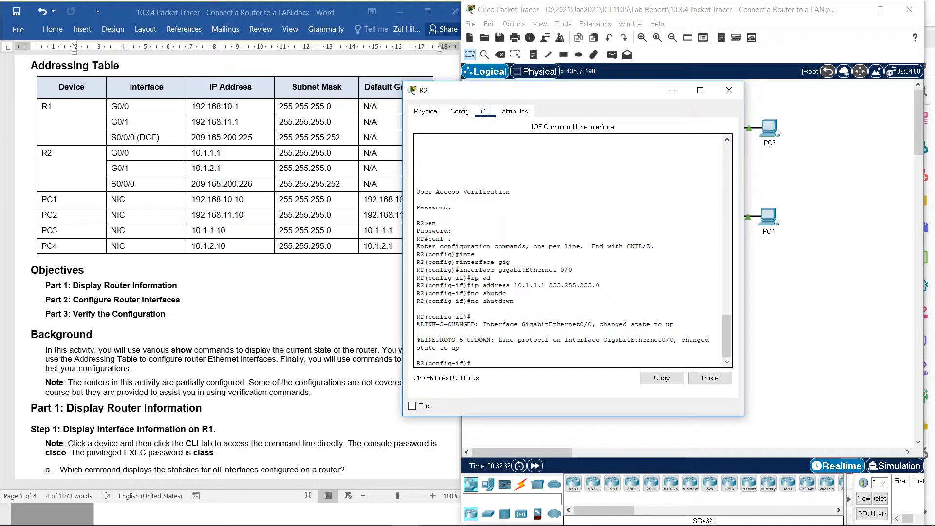
- Set the description "LAN connection to S3" on R2's GigabitEthernet 0/0 interface and return to privileged EXEC mode
text(des)
key(Tab)
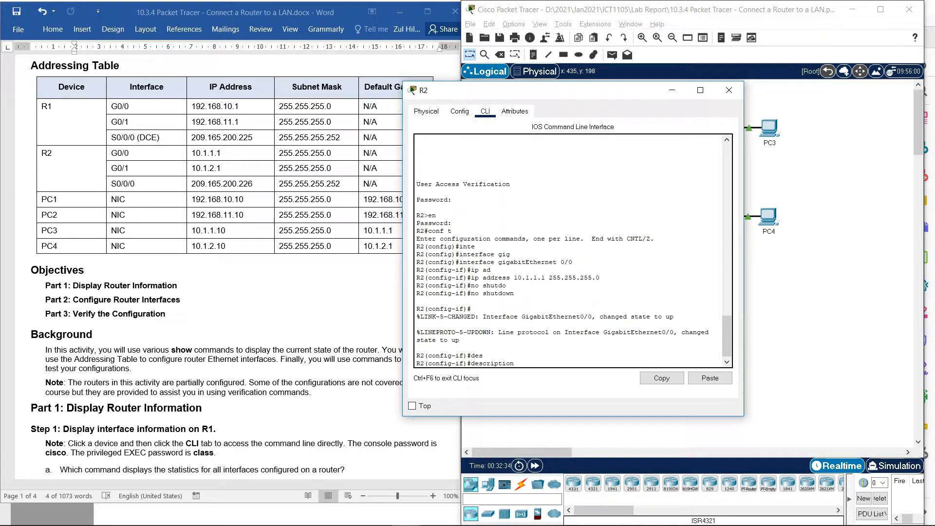
text(LABN)
text( connection to)
drag(536, 90, 482, 56)
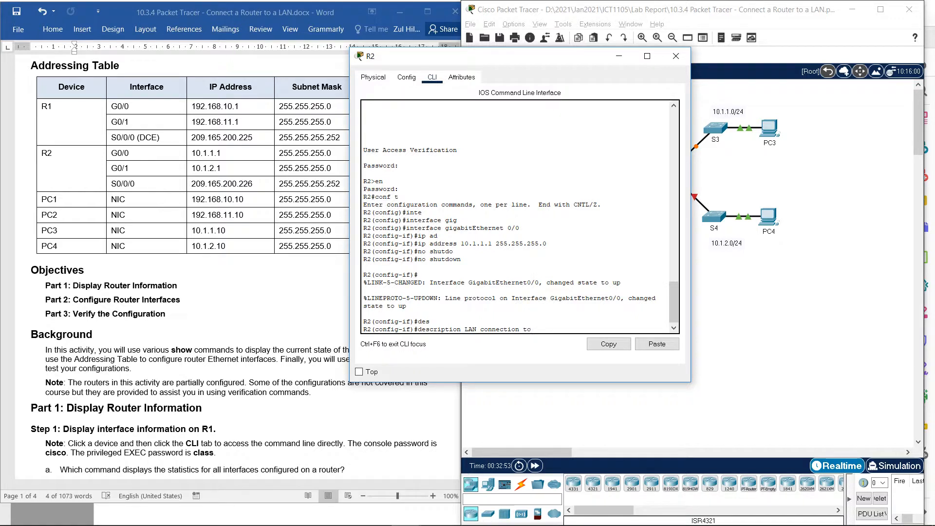
text(3)
key(Return)
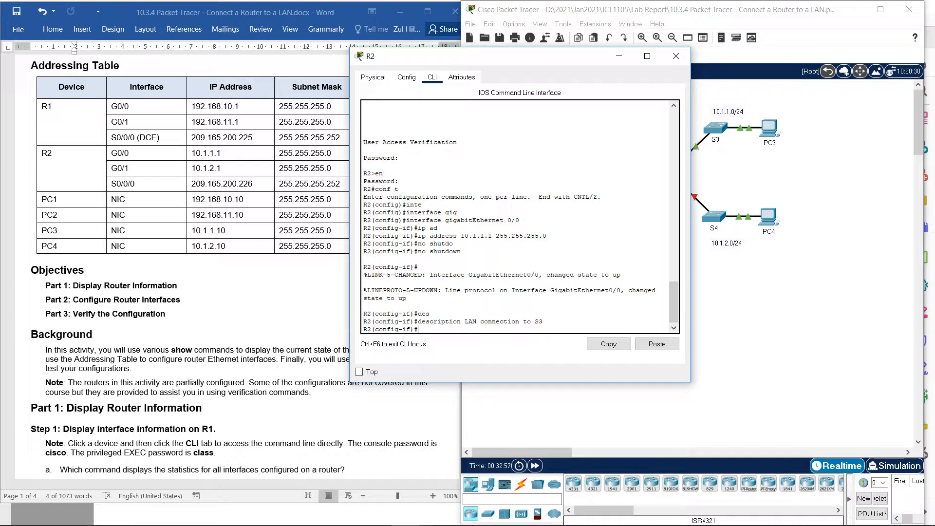
text(end)
key(Return)
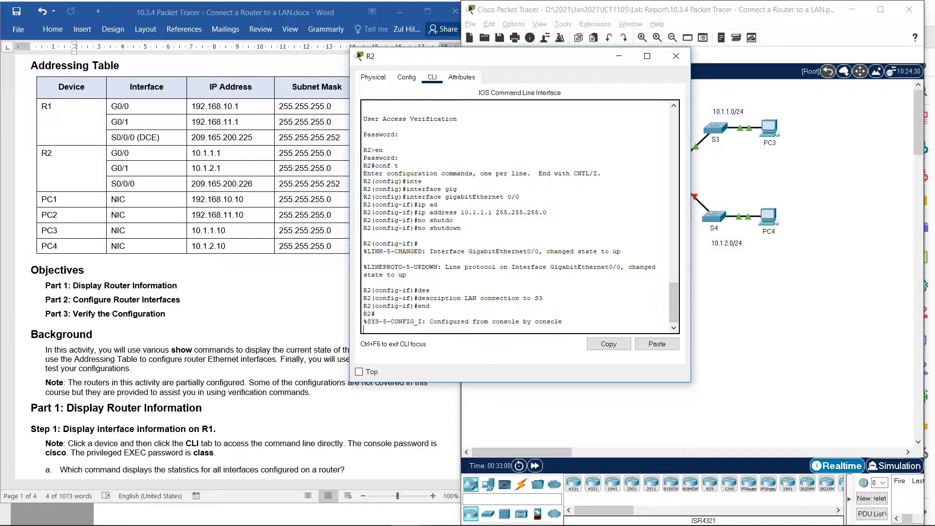
key(Return)
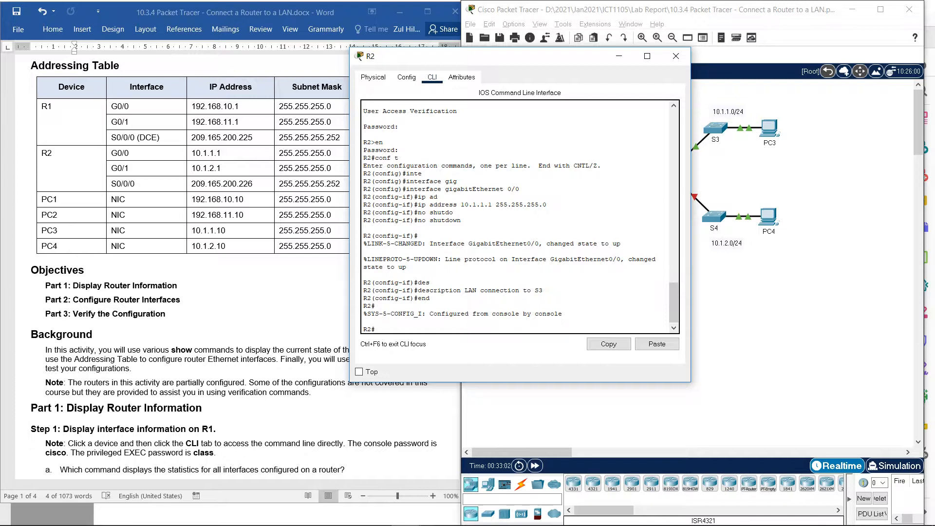
- Ping PC3 at 10.1.1.10 from R2 to test its GigabitEthernet 0/0 connection
drag(480, 56, 341, 81)
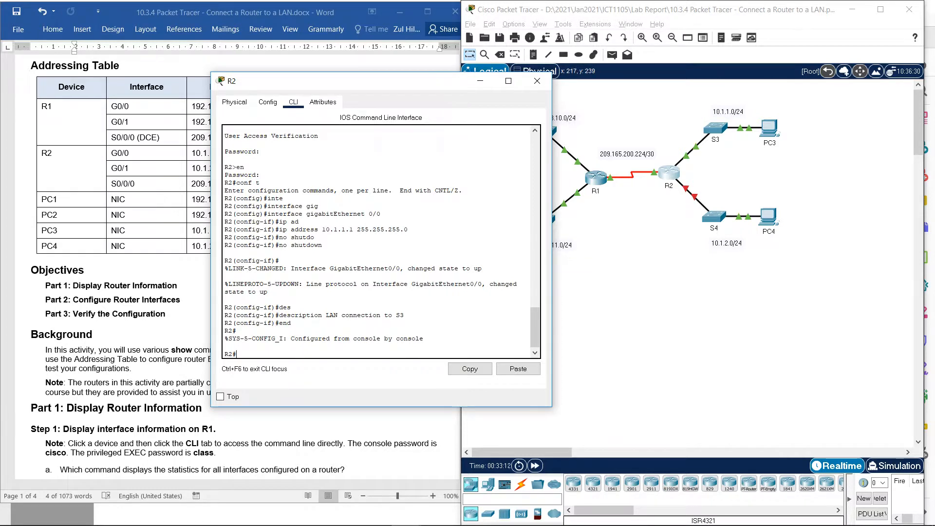
drag(371, 81, 567, 85)
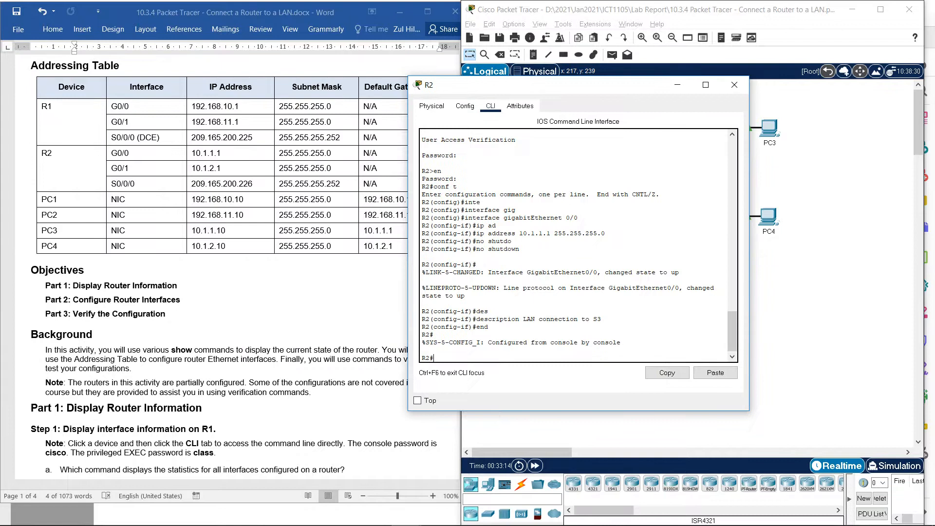
text(ping 10.1.1.10)
key(Return)
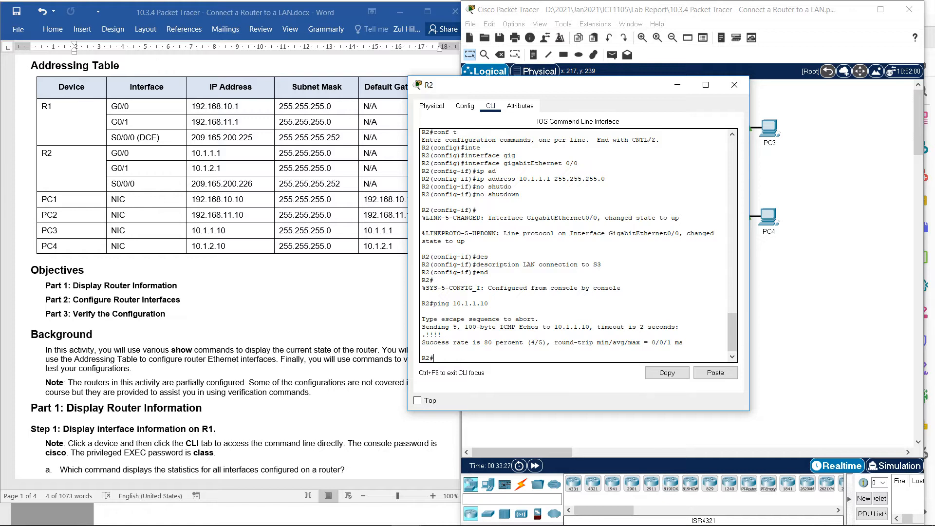
- Uncover the lab document's Addressing Table and re-enter global configuration mode on R2 with conf t
drag(536, 85, 607, 87)
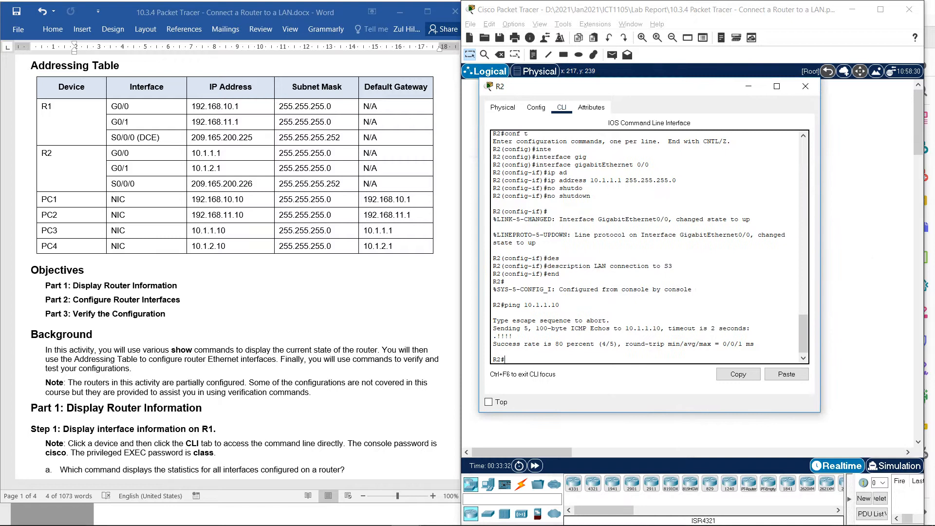
key(Up)
key(Up)
key(Up)
key(Down)
key(Return)
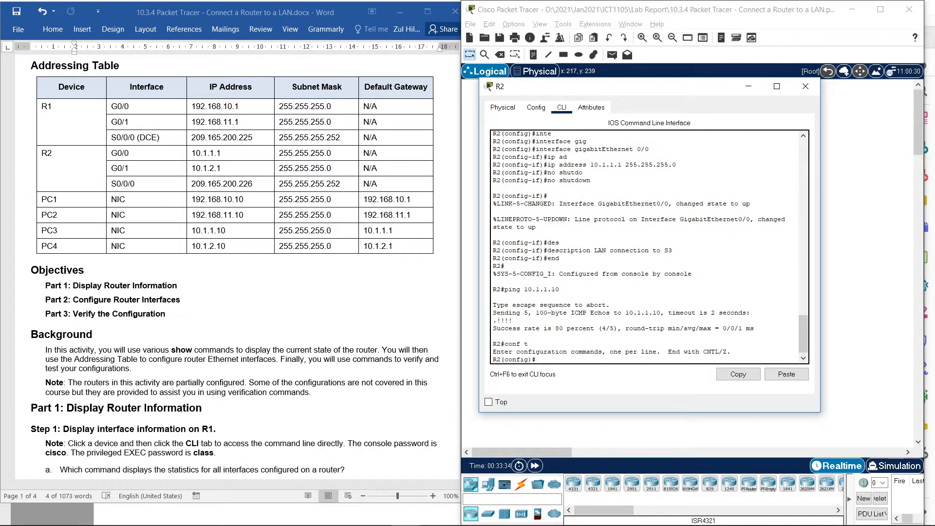
- Enter interface configuration mode for gigabitEthernet 0/1 on R2, adapting the earlier gigabitEthernet 0/0 command
key(Up)
key(Up)
key(Up)
key(Up)
key(Up)
key(Up)
key(Up)
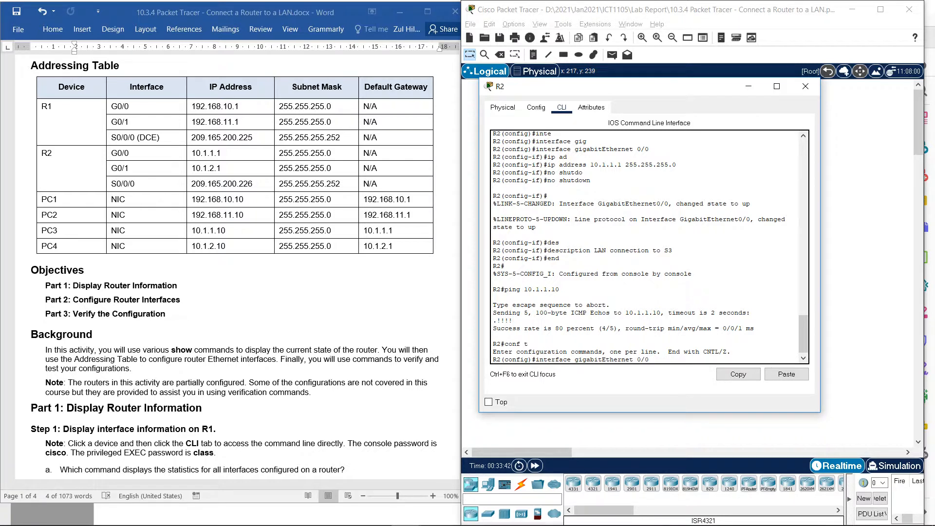
key(BackSpace)
text(1)
key(Return)
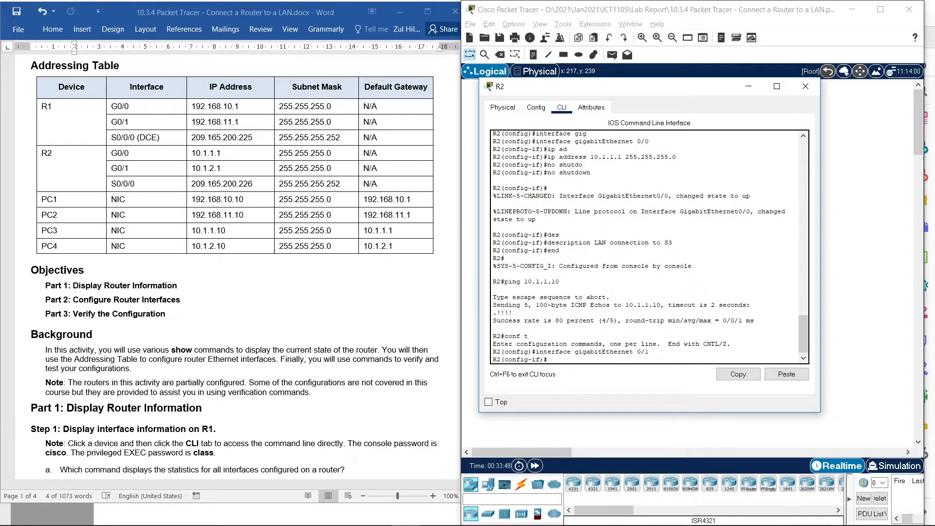
- Assign IP address 10.1.2.1 with subnet mask 255.255.255.0 to R2's GigabitEthernet 0/1 interface
key(Up)
key(Up)
key(Up)
key(Up)
key(Up)
key(Up)
key(Up)
key(Left)
key(Left)
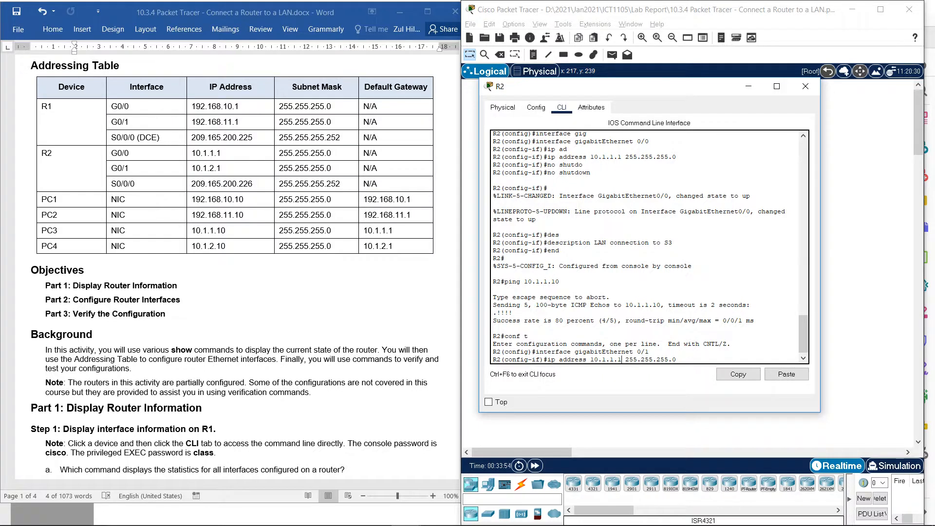
key(BackSpace)
text(2)
key(Return)
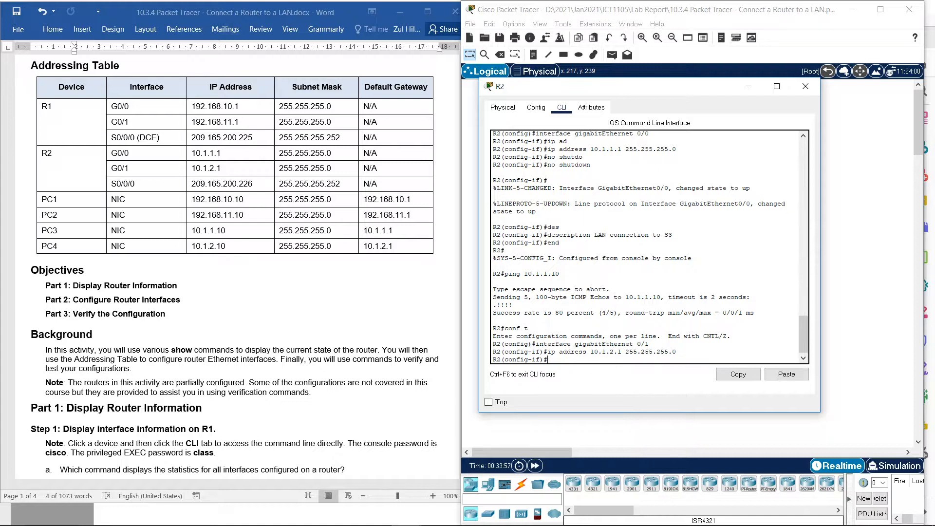
- Activate R2's GigabitEthernet 0/1 interface by reusing the earlier no shutdown command
key(Up)
key(Up)
key(Up)
key(Up)
key(Up)
key(Up)
key(Return)
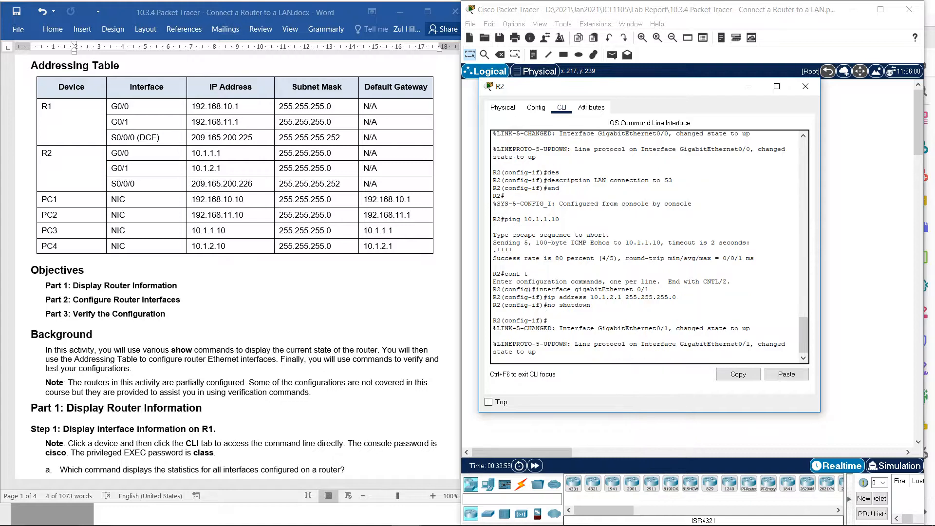
- Describe R2's GigabitEthernet 0/1 interface as "LAN connection to S4" by adapting the earlier description command, and return to privileged EXEC mode with end
key(Up)
key(Up)
key(Down)
key(Down)
key(Up)
key(Up)
key(Up)
key(Up)
key(Up)
key(Up)
key(Up)
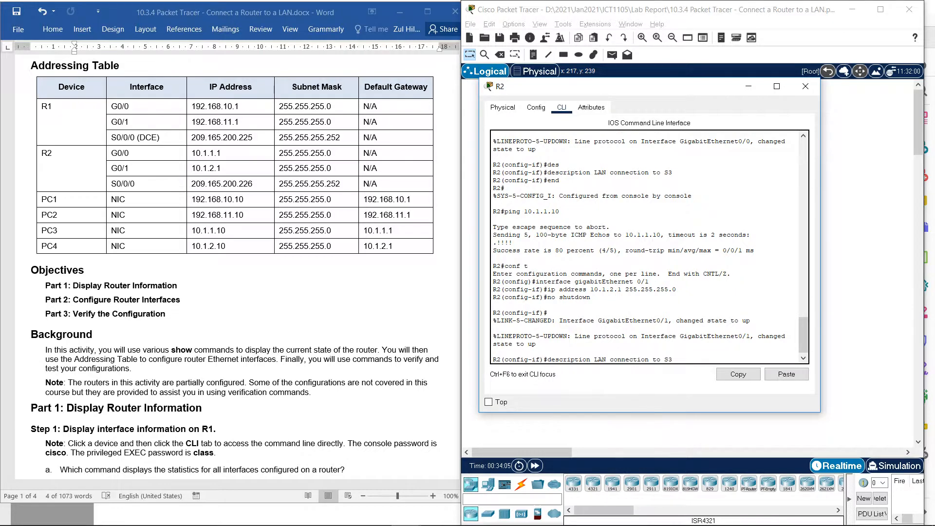
mouse_move(633, 86)
mouse_down()
mouse_move(455, 97)
mouse_move(631, 98)
mouse_up()
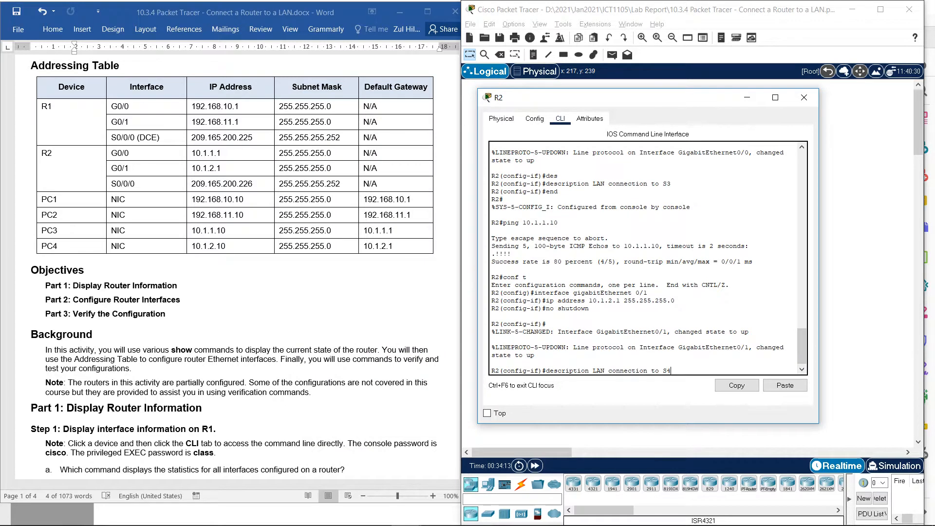
key(Return)
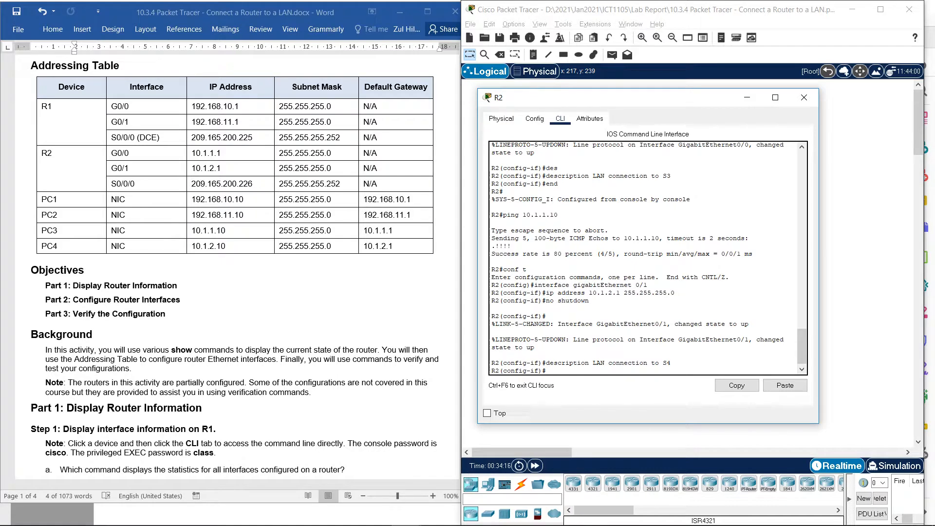
text(end)
key(Return)
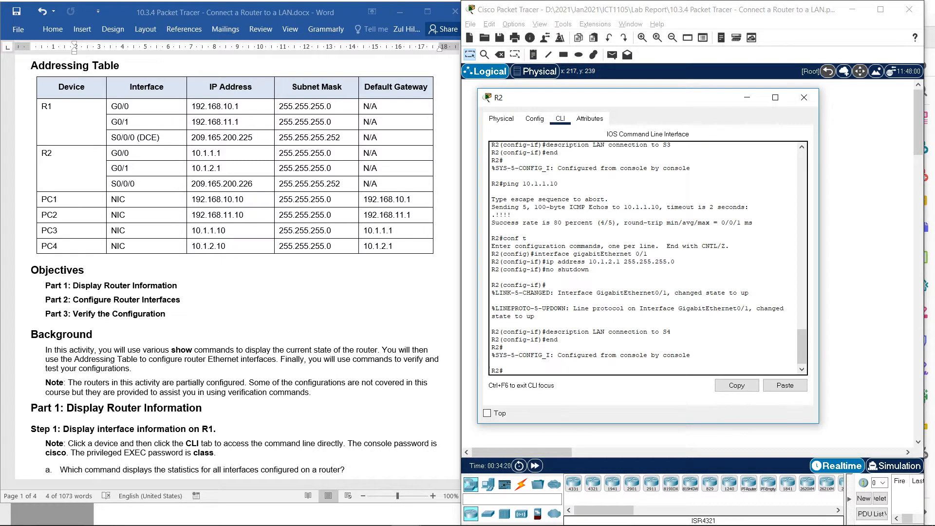
- Uncover the network topology and ping PC4 at 10.1.2.10 from R2
drag(633, 97, 403, 116)
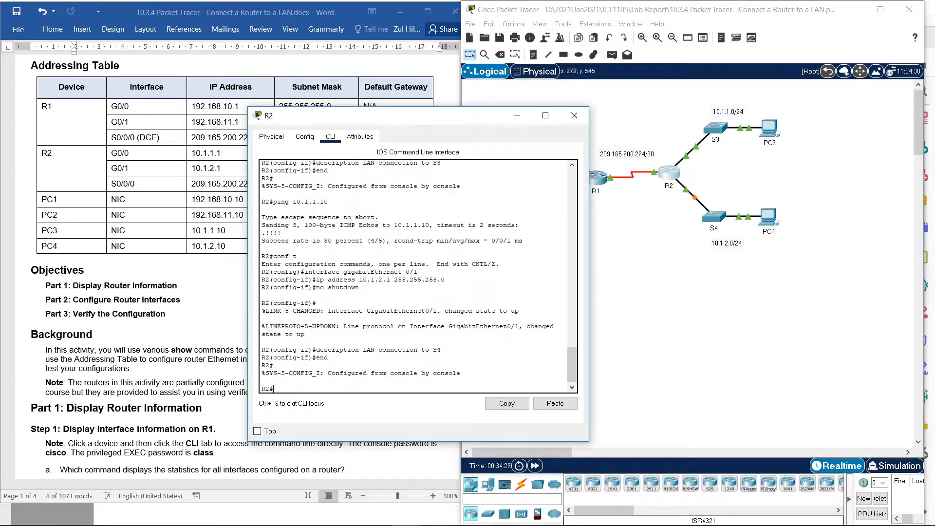
text(ing 10.1.1.10)
key(Left)
key(Left)
key(BackSpace)
text(2)
key(Return)
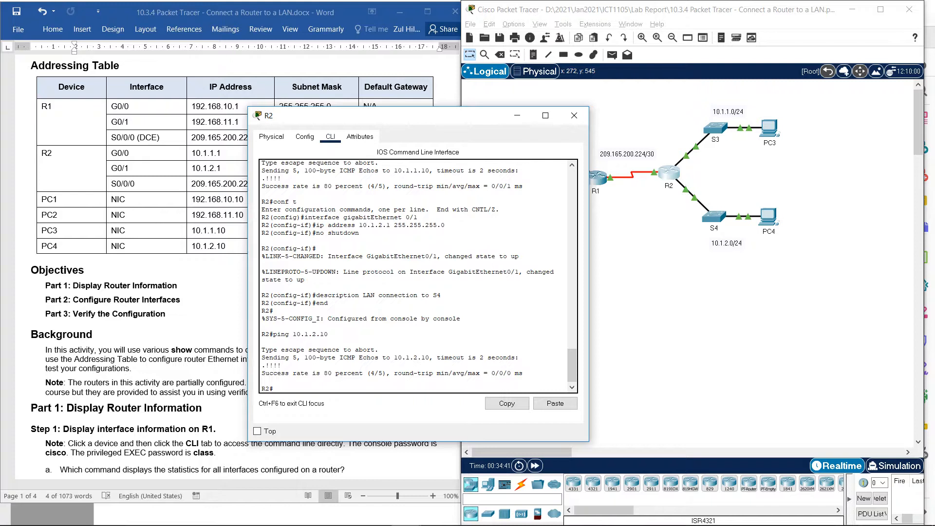
- Switch to the lab document in Word and review the Part 2 instructions for Step 2 and for backing up the configurations to NVRAM in Step 3
drag(390, 115, 506, 115)
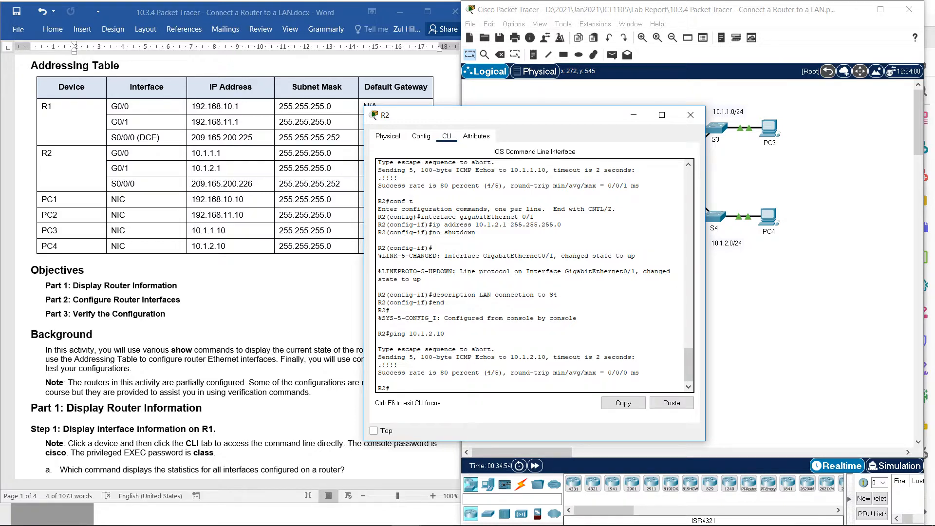
key(alt+Tab)
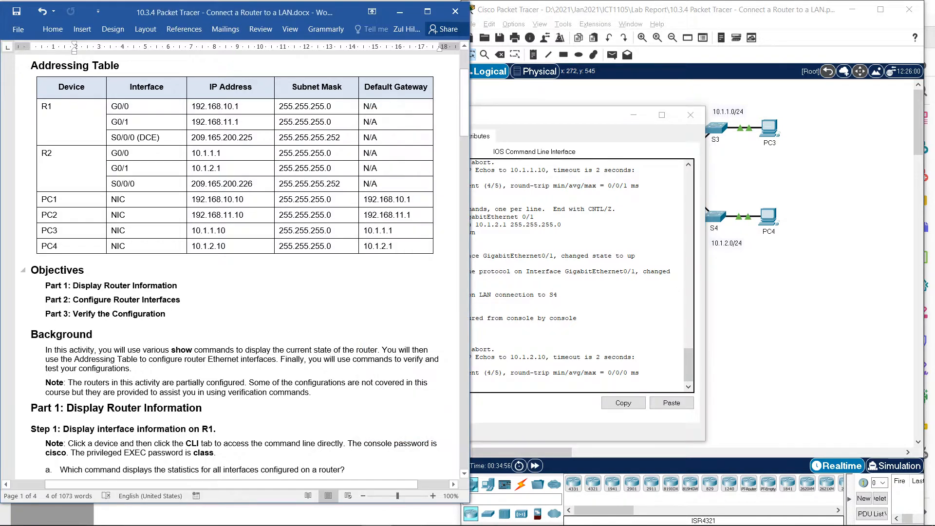
scroll(234, 268, down, 20)
scroll(131, 373, up, 15)
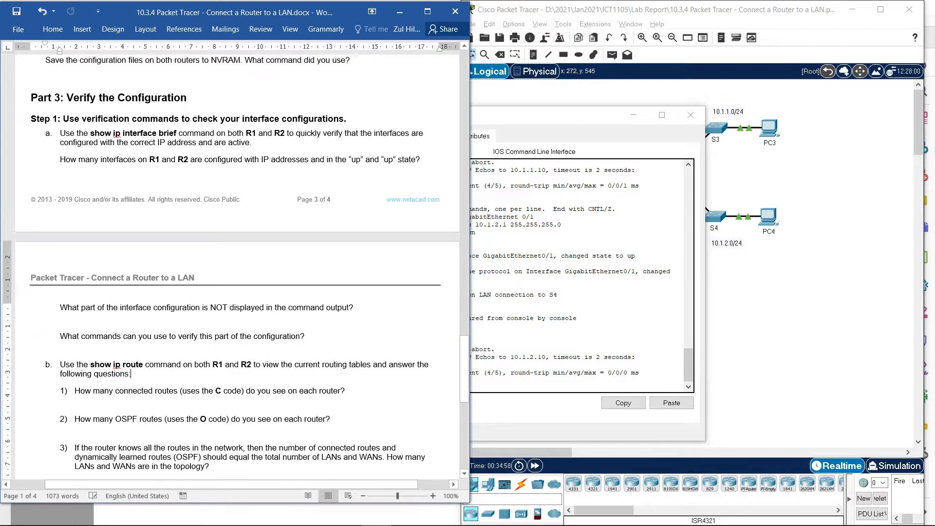
scroll(176, 379, up, 10)
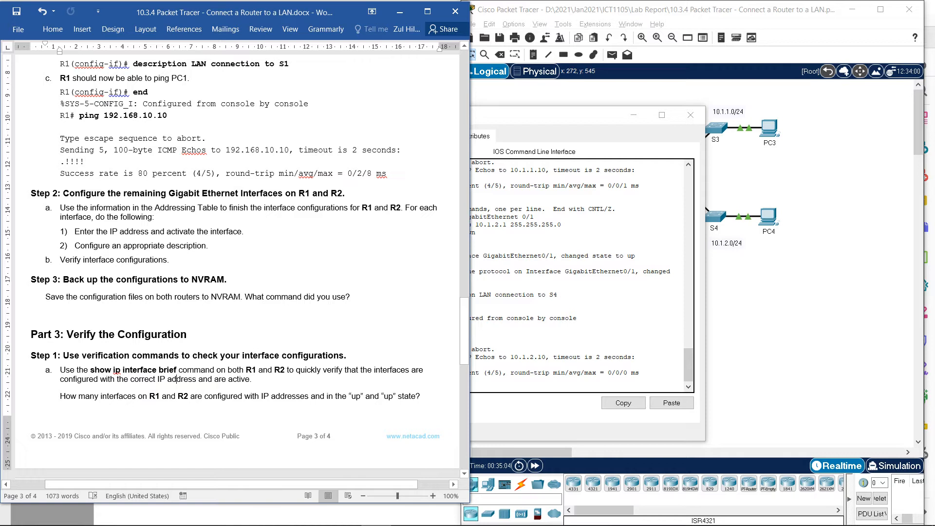
mouse_move(60, 260)
mouse_down()
mouse_move(168, 259)
mouse_move(60, 261)
mouse_up()
click(168, 263)
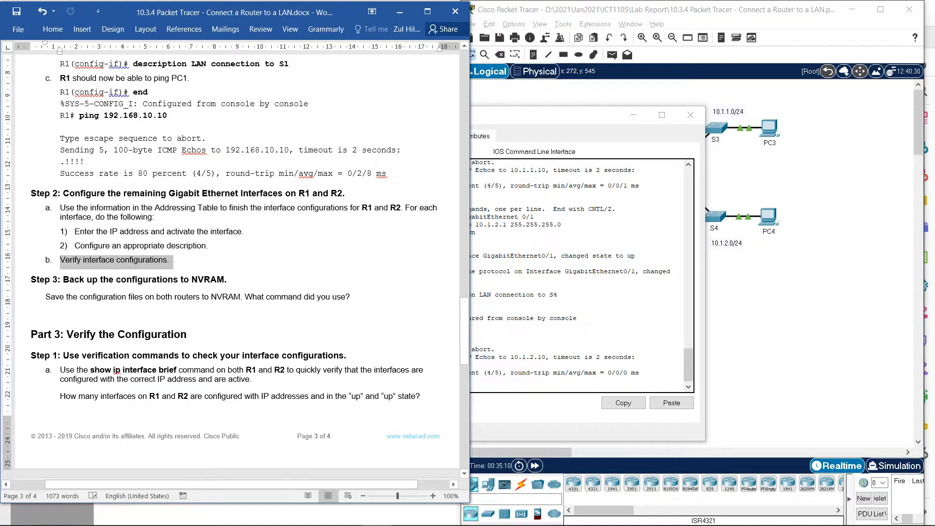
drag(212, 247, 76, 247)
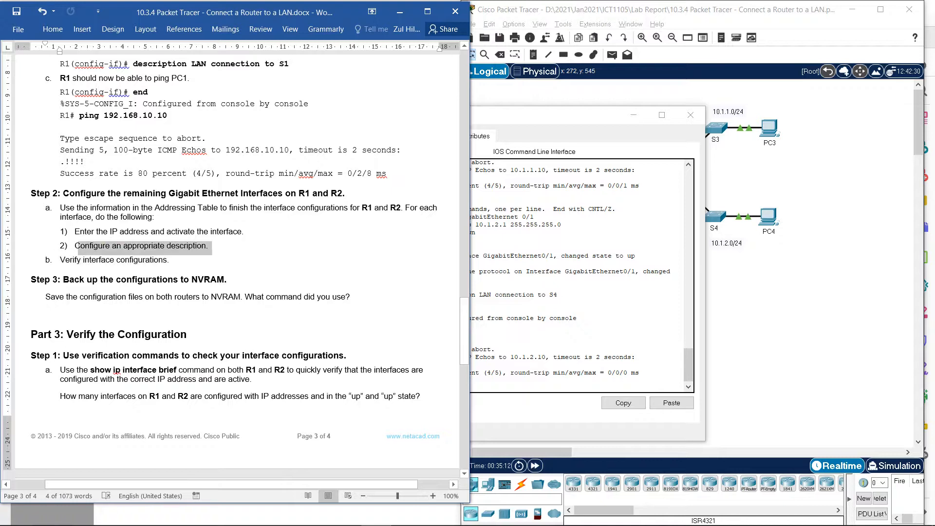
click(210, 246)
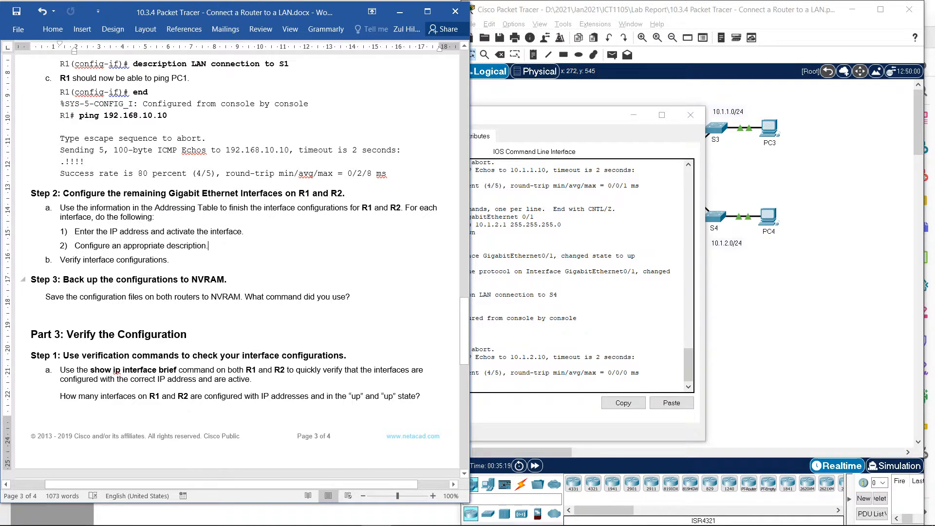
drag(229, 279, 63, 279)
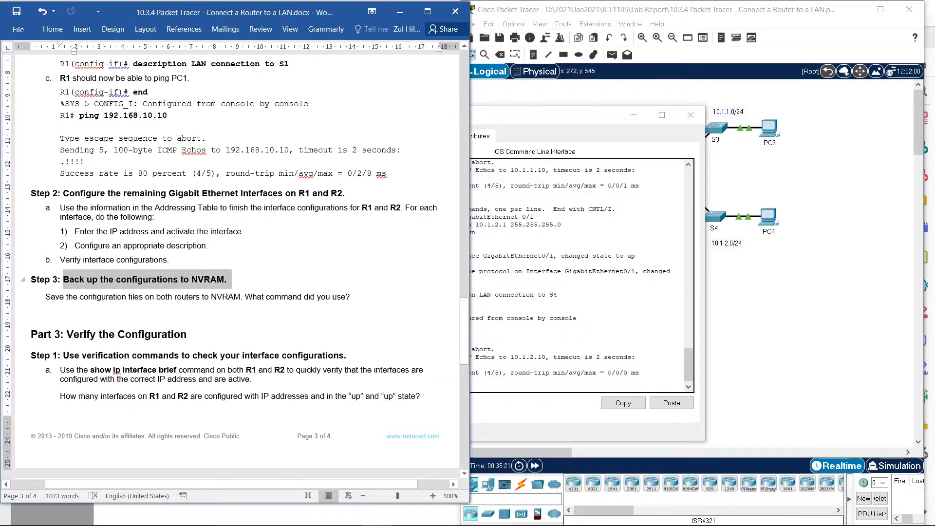
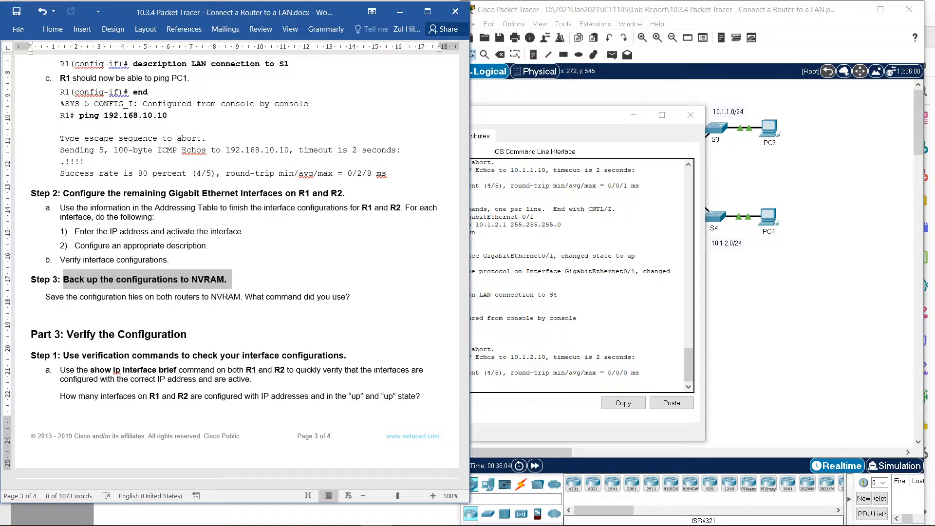
- Save R2's running configuration to NVRAM with copy run start, accepting the default destination filename startup-config
click(496, 350)
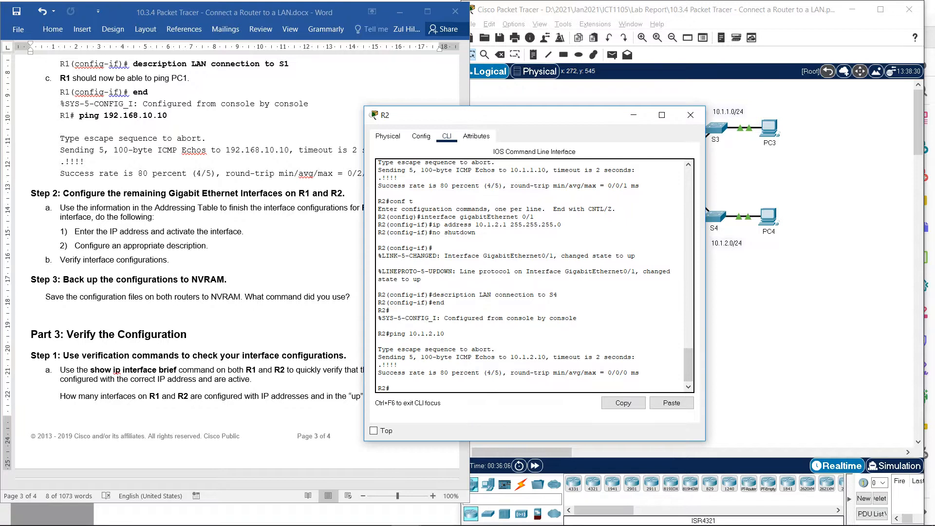
text(copy run)
key(Tab)
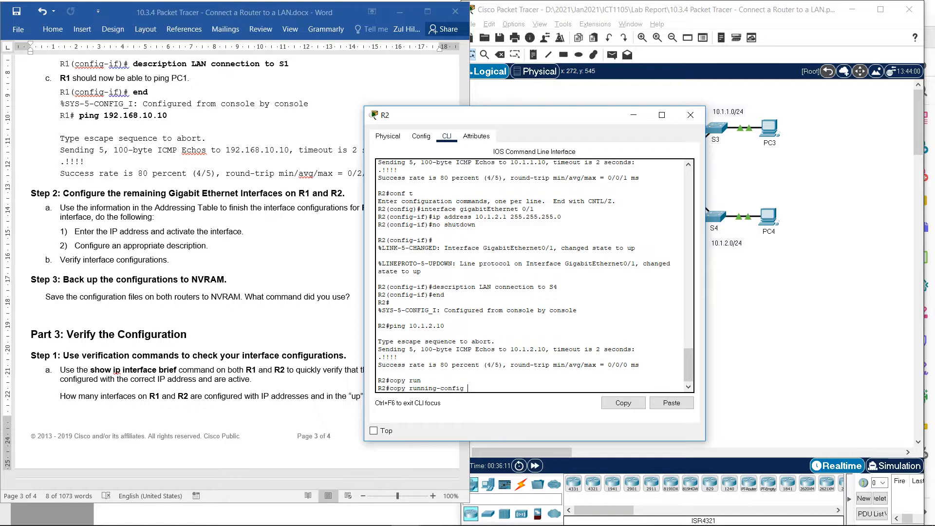
key(BackSpace)
key(BackSpace)
key(BackSpace)
key(BackSpace)
key(BackSpace)
key(BackSpace)
key(BackSpace)
key(BackSpace)
key(BackSpace)
key(BackSpace)
text(s)
key(Tab)
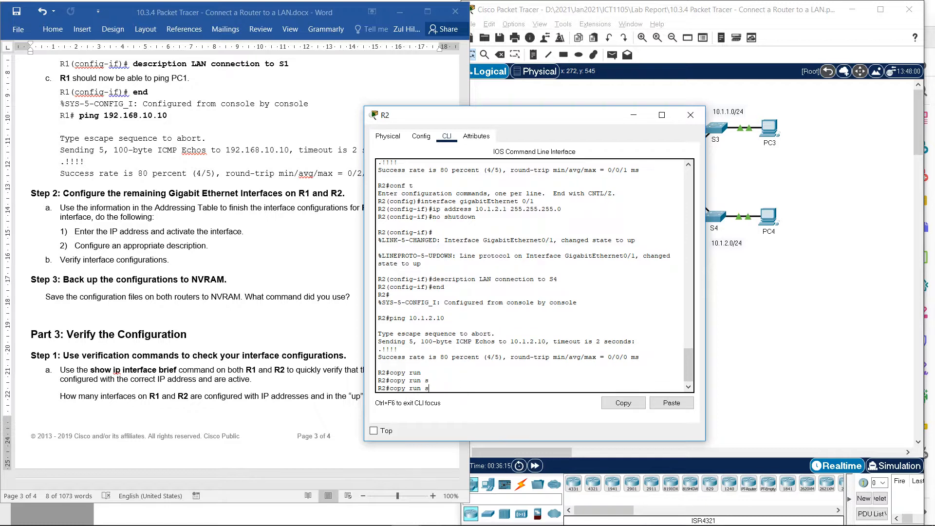
text(r)
key(Tab)
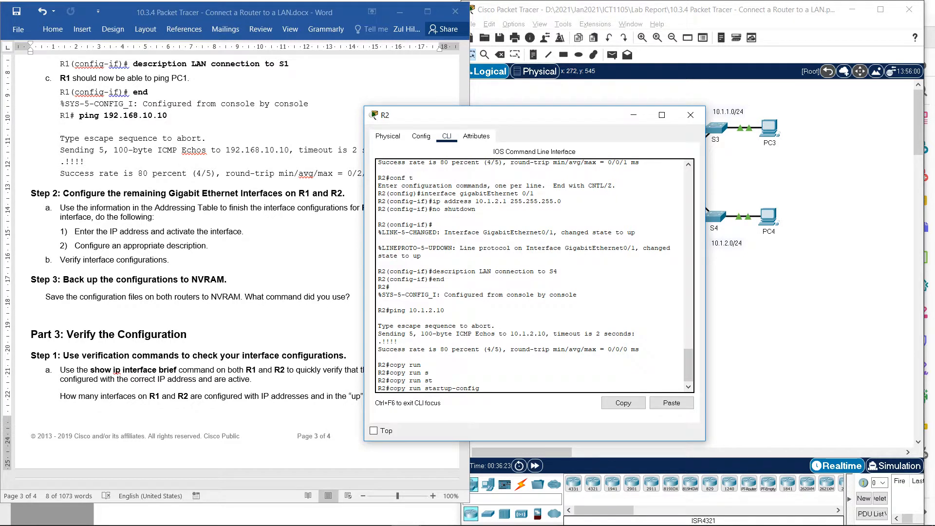
key(BackSpace)
key(BackSpace)
key(BackSpace)
key(BackSpace)
key(BackSpace)
key(BackSpace)
key(BackSpace)
key(BackSpace)
key(BackSpace)
key(BackSpace)
key(Return)
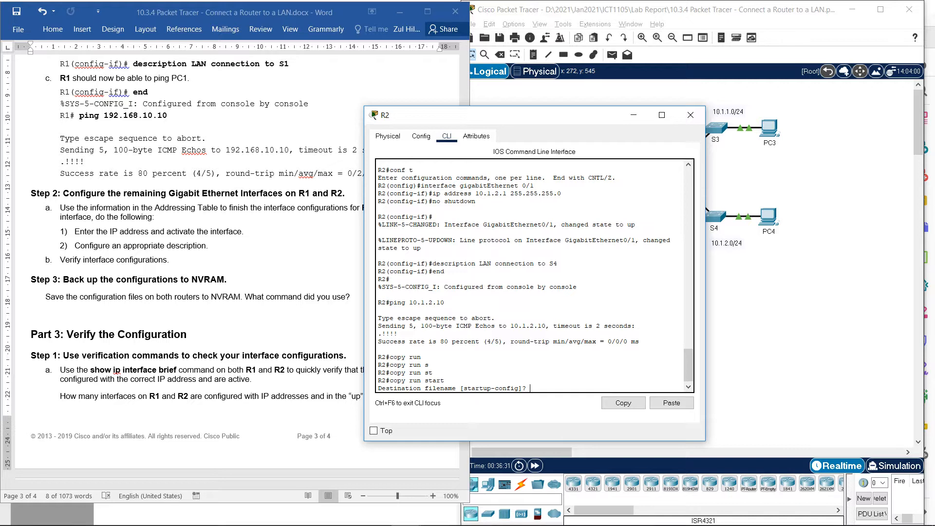
key(Return)
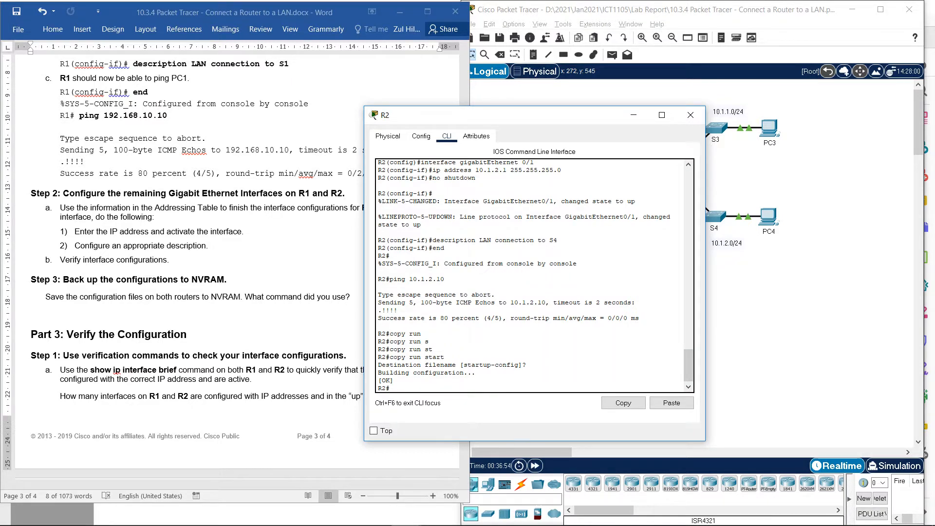
- Move R2's window clear of the lab document and review the Step 3 NVRAM backup and Part 3 verification instructions
scroll(229, 263, down, 4)
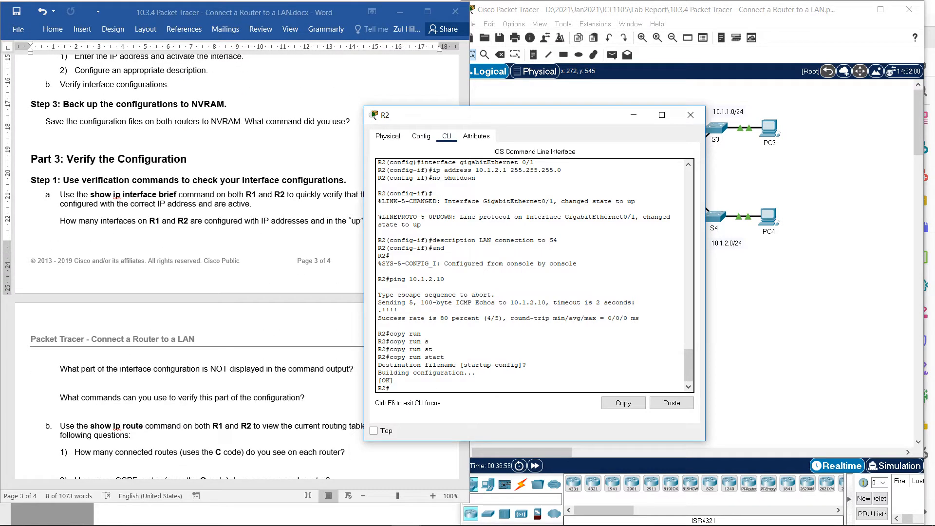
drag(487, 114, 564, 114)
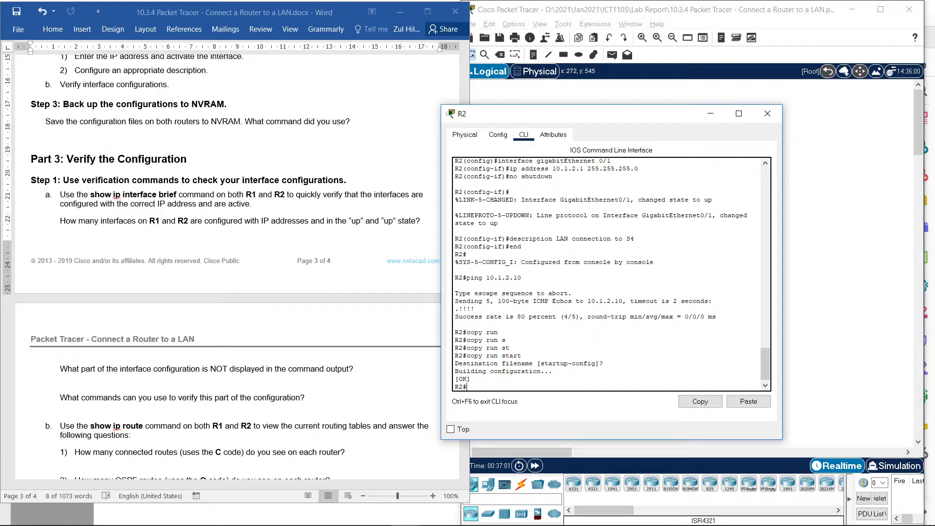
scroll(235, 266, down, 1)
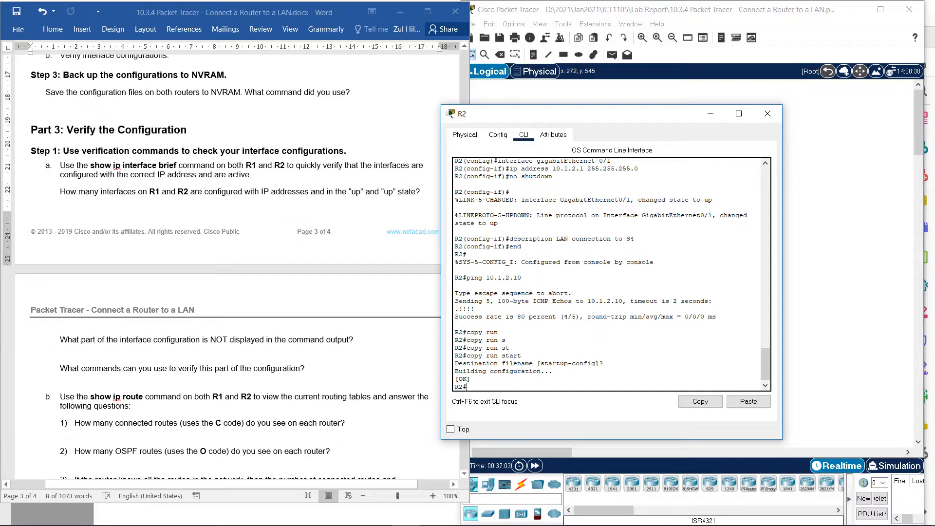
mouse_move(523, 114)
mouse_down()
mouse_move(551, 108)
mouse_move(537, 111)
mouse_up()
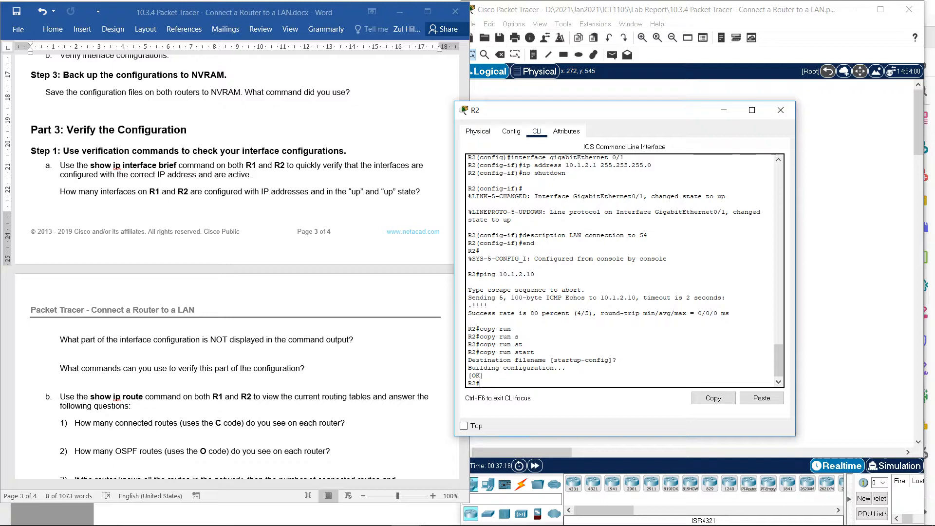
drag(64, 75, 227, 74)
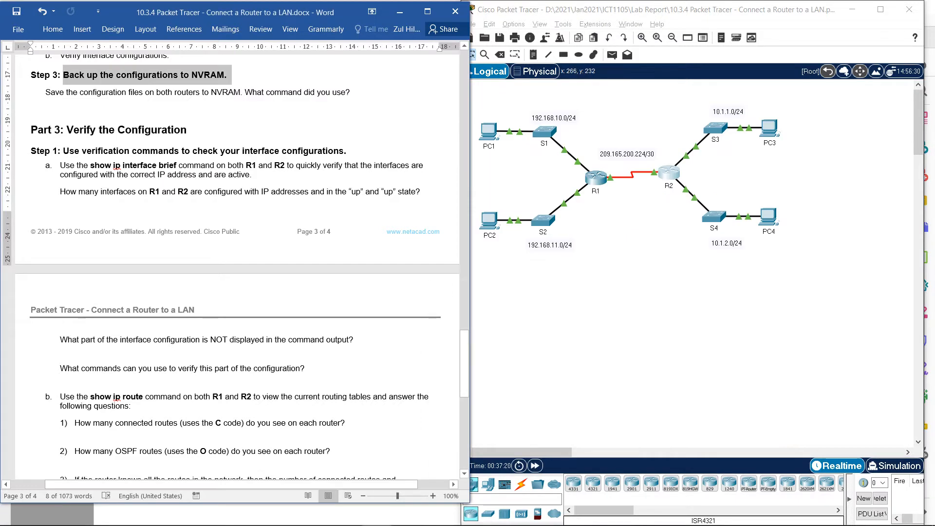
- Open R1's command line and try to back up its running configuration with copy run-start
click(595, 179)
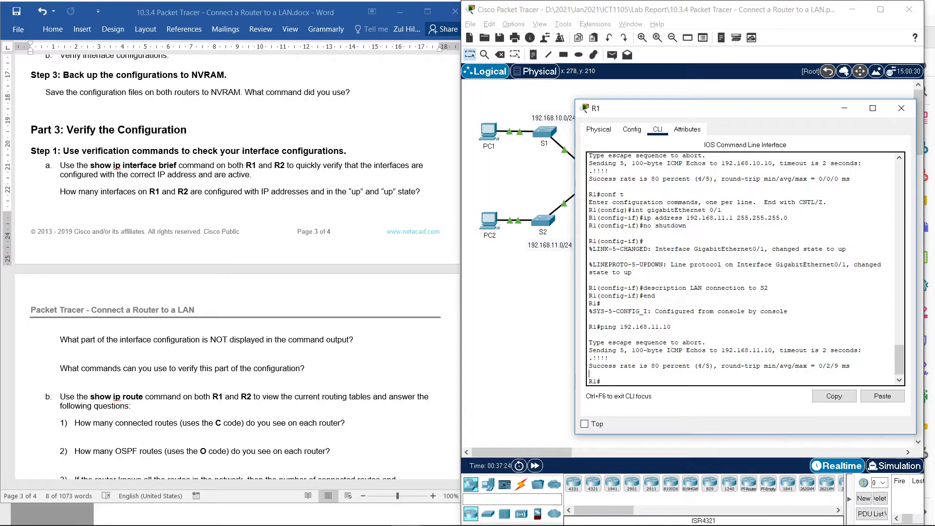
text(run st)
key(Tab)
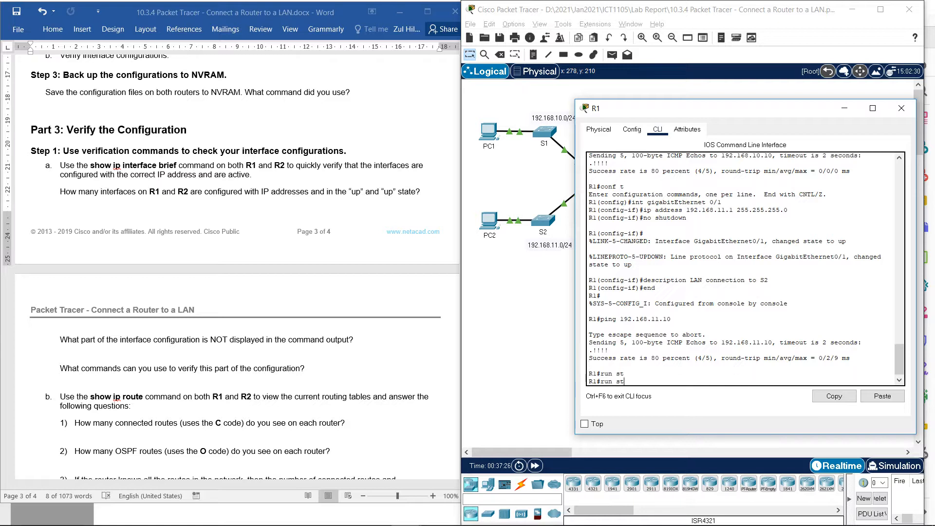
key(BackSpace)
key(BackSpace)
key(BackSpace)
key(BackSpace)
key(BackSpace)
key(BackSpace)
text(copy run-start)
key(Return)
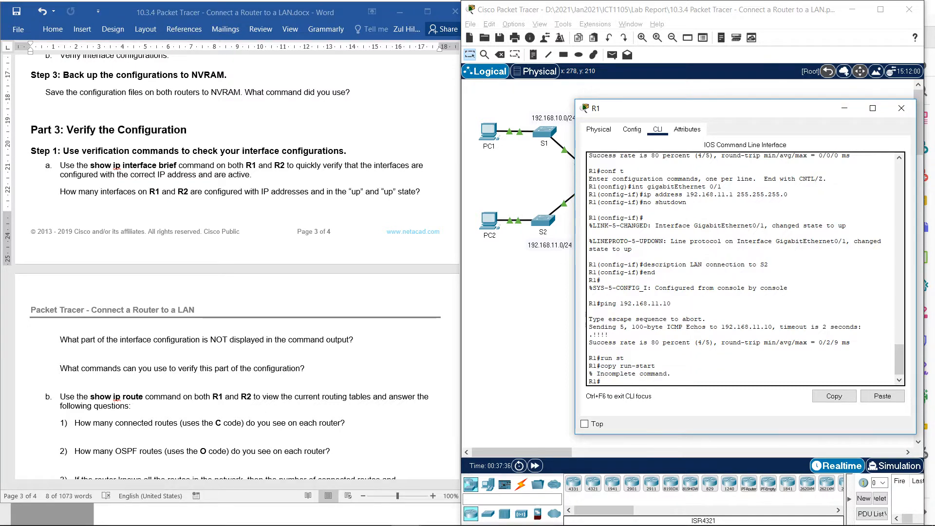
- Correct the recalled R1 command to copy run start and save under the default destination filename startup-config
key(Up)
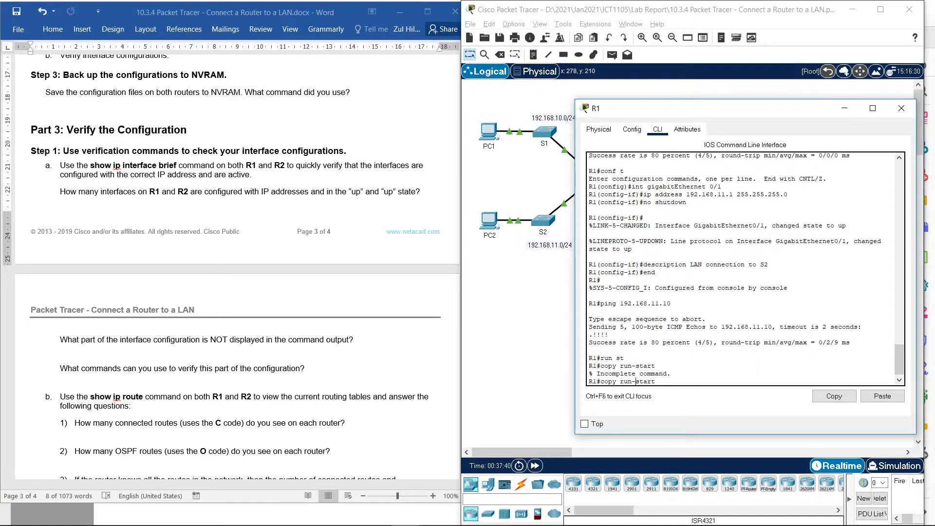
key(Return)
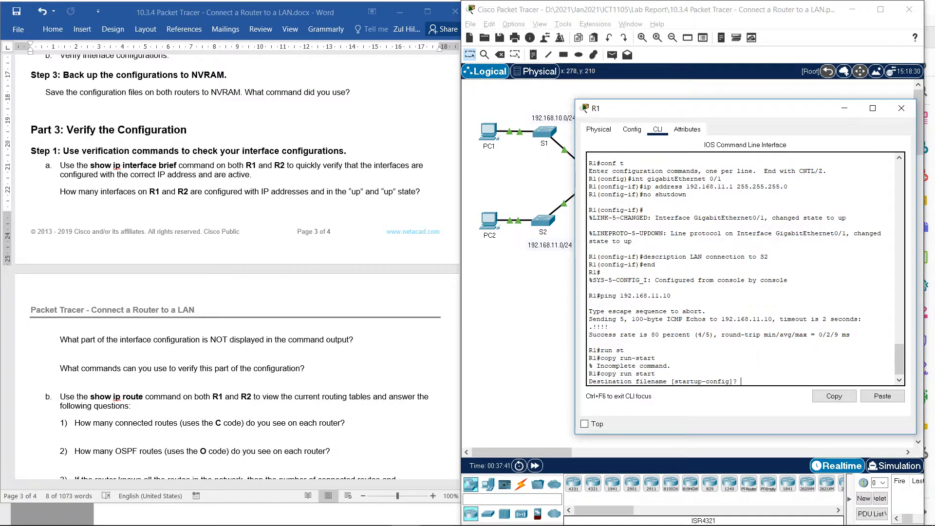
key(Return)
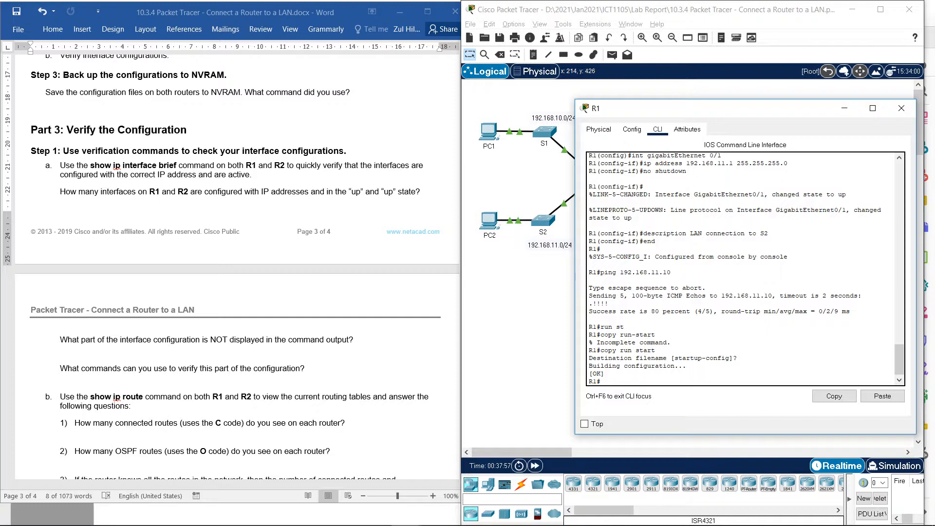
- Display R1's interface summary with sh ip interface brief
text(sh ip int)
key(Tab)
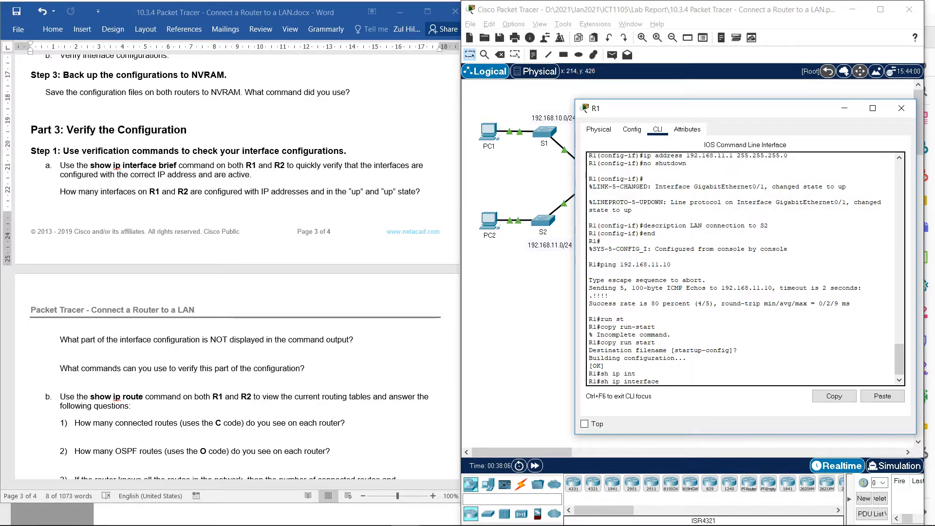
text(bri)
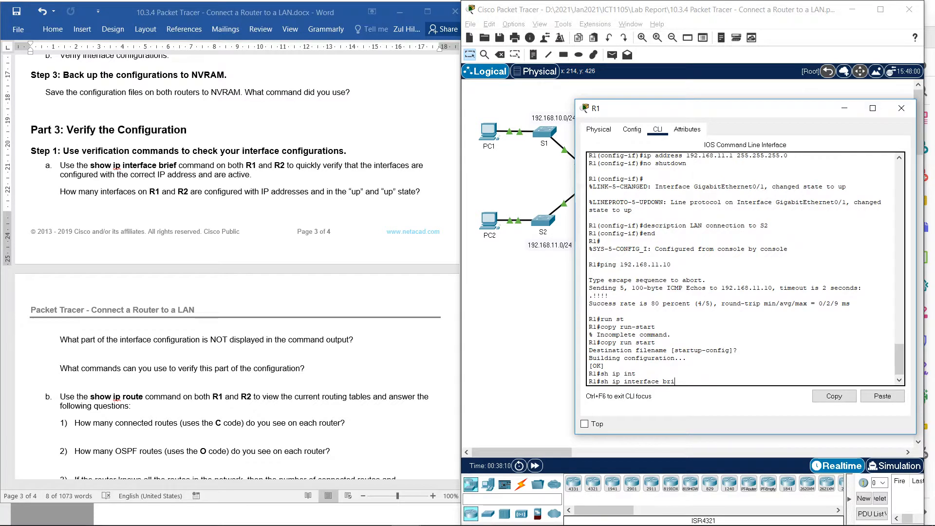
text(ef)
key(Return)
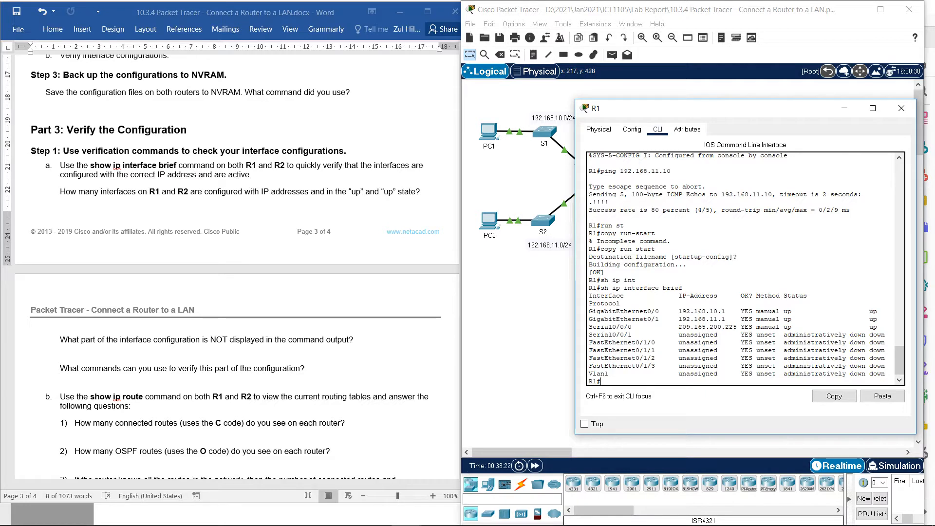
- Highlight the GigabitEthernet0/0, GigabitEthernet0/1 and Serial0/0/0 rows in R1's interface summary, and close R1's window
drag(692, 109, 658, 84)
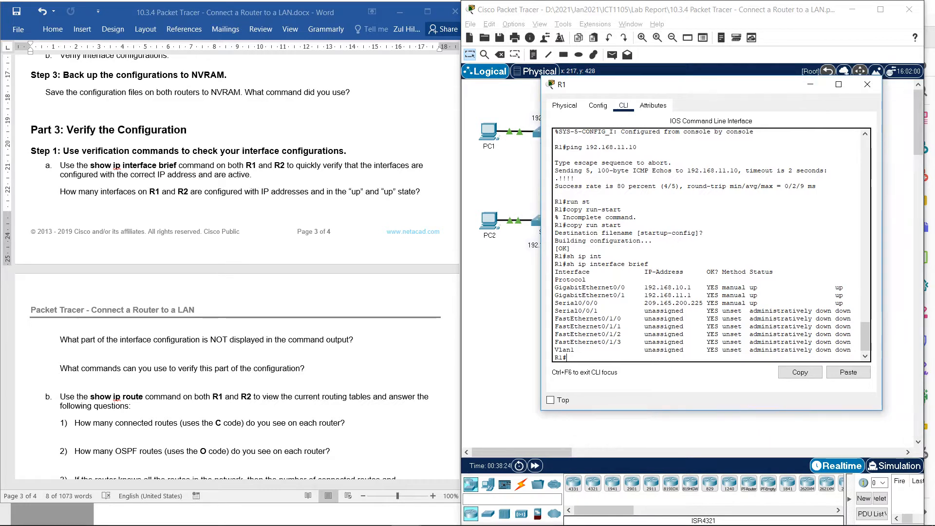
drag(555, 287, 847, 303)
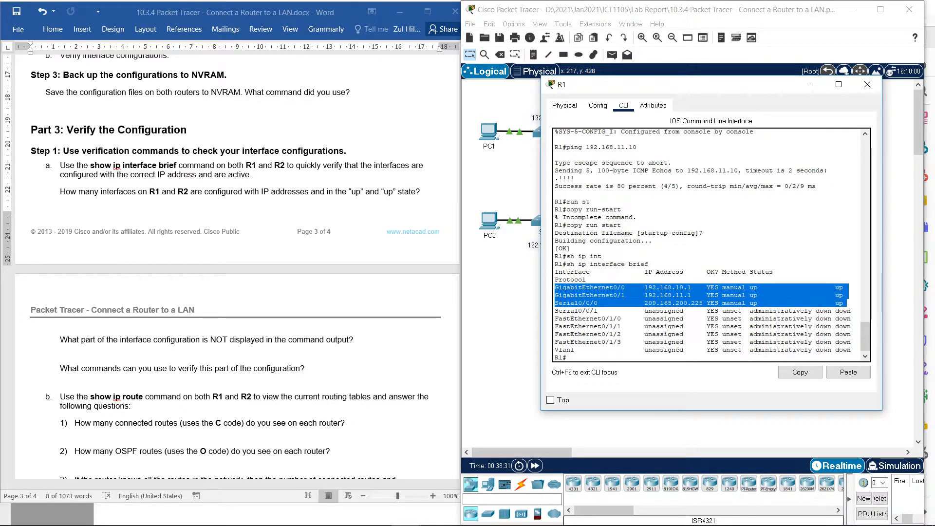
drag(696, 84, 664, 81)
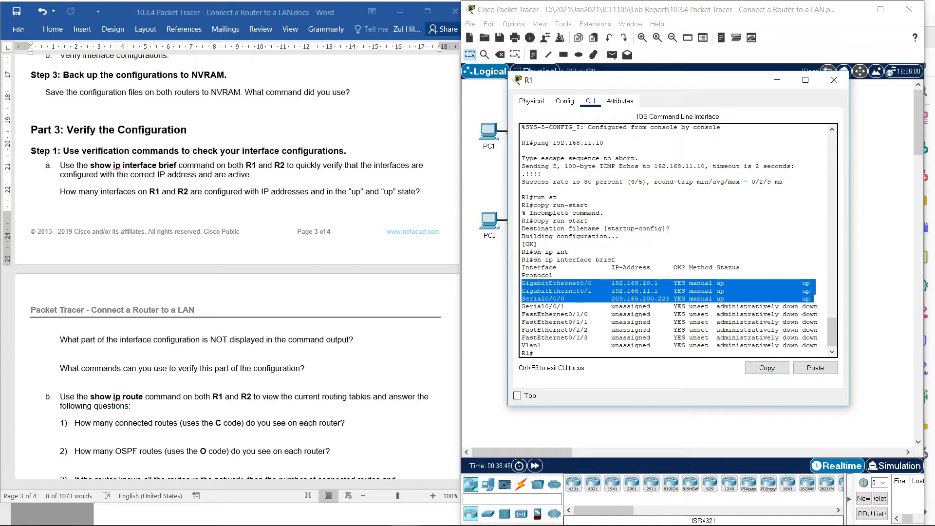
click(835, 80)
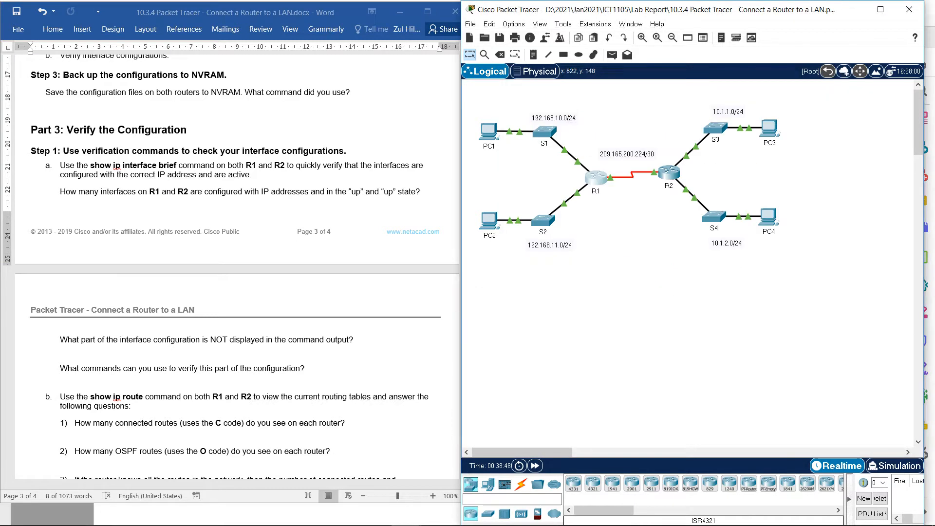
- Display R2's interface summary with sh ip int brief and highlight its GigabitEthernet0/0, GigabitEthernet0/1 and Serial0/0/0 rows
click(671, 175)
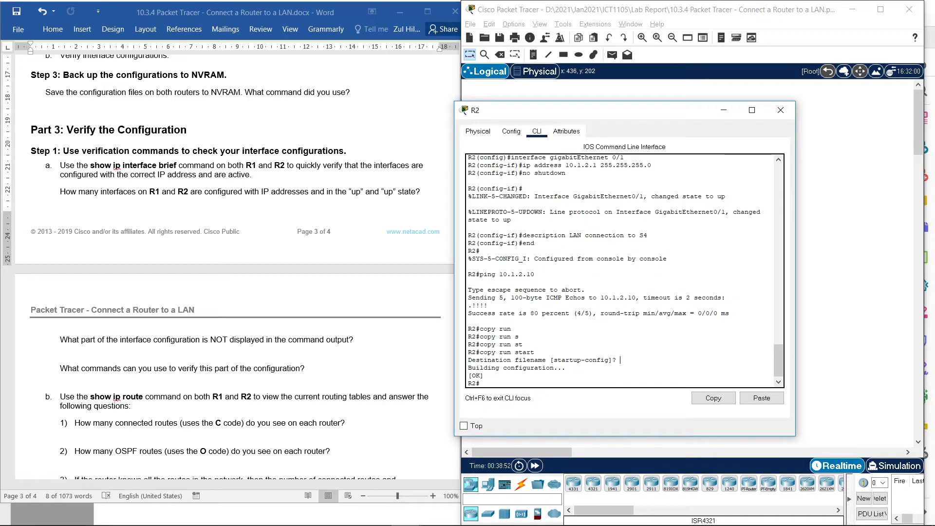
text(sh ip int br)
key(Tab)
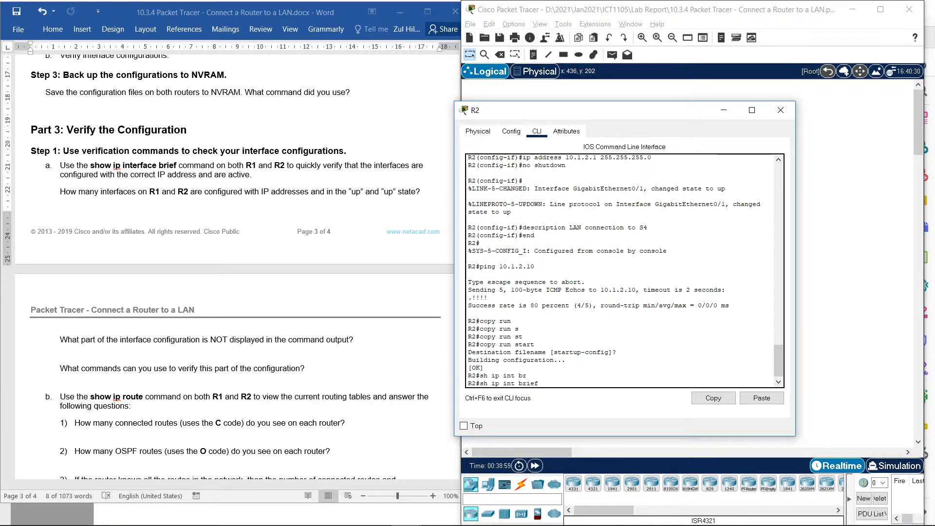
key(Return)
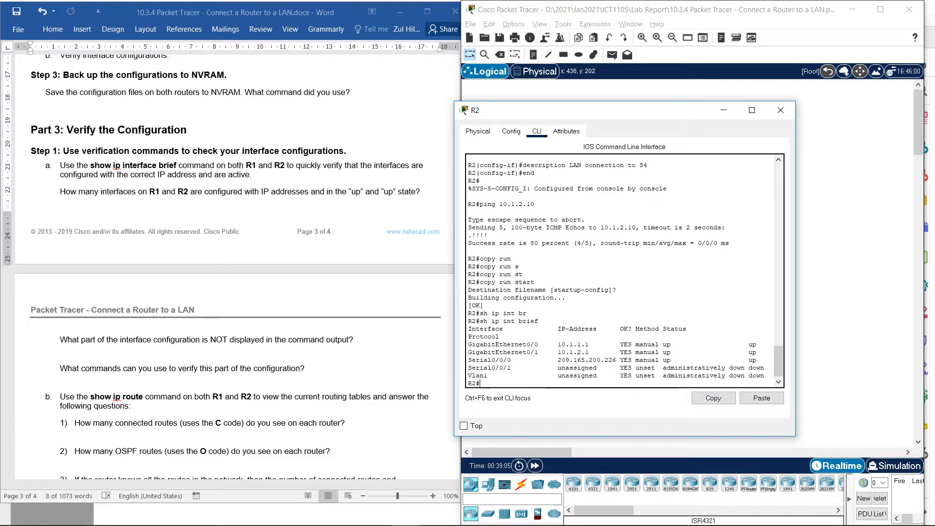
drag(469, 344, 762, 362)
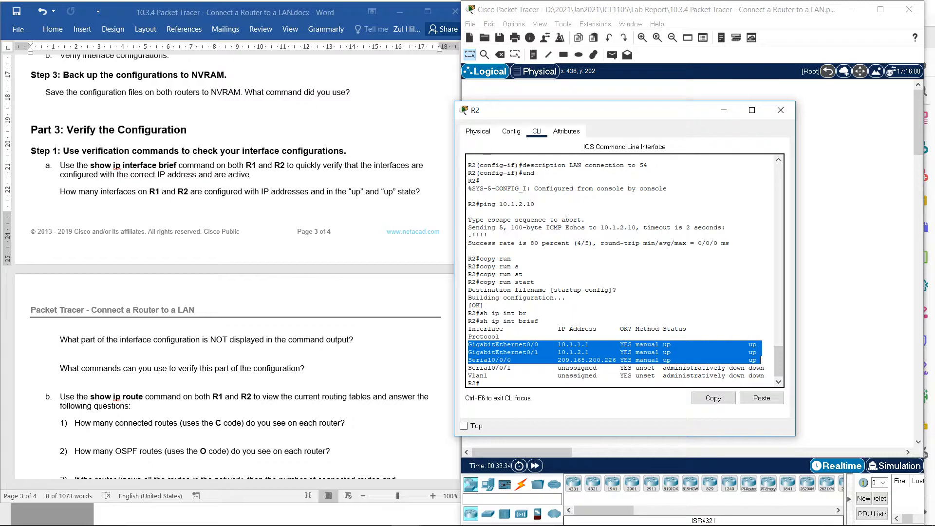
- Check R2's interface summary against the Word lab question on what configuration is not displayed, and place the cursor beneath that question
scroll(229, 271, down, 1)
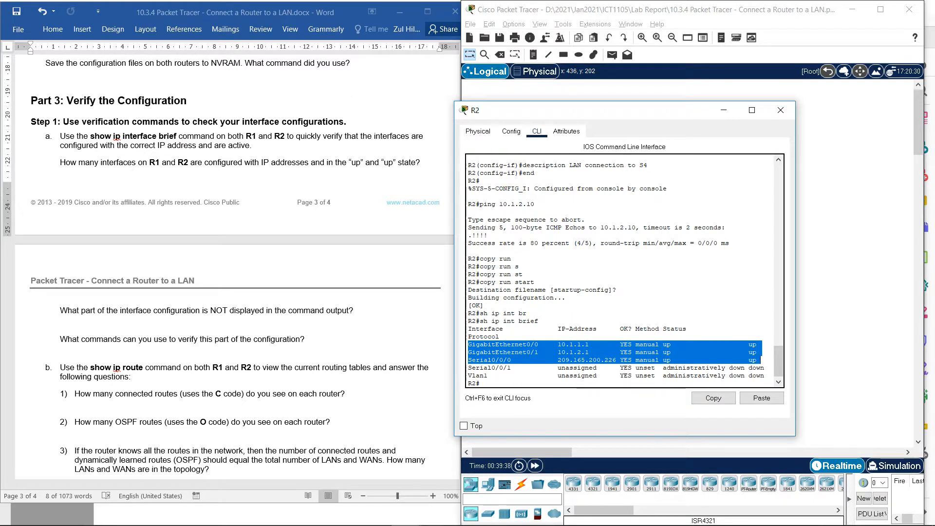
scroll(619, 270, down, 1)
click(506, 382)
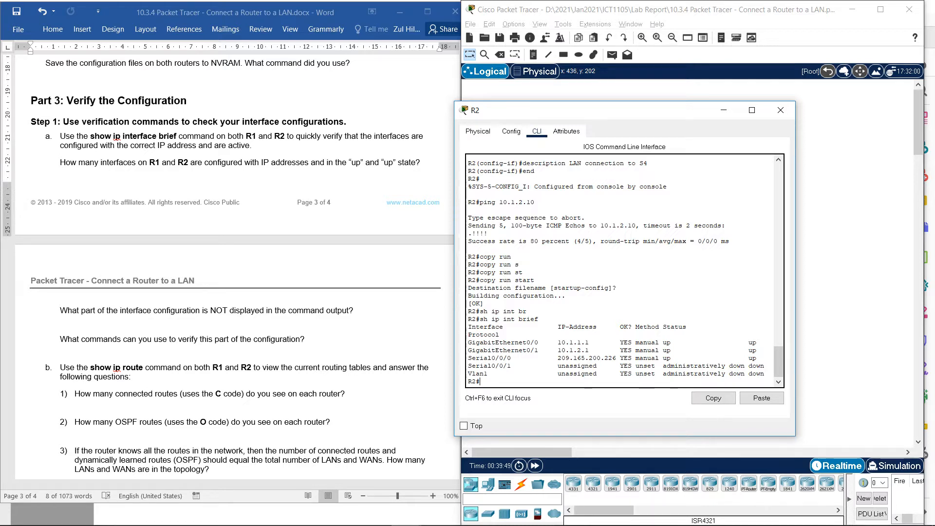
key(alt+Tab)
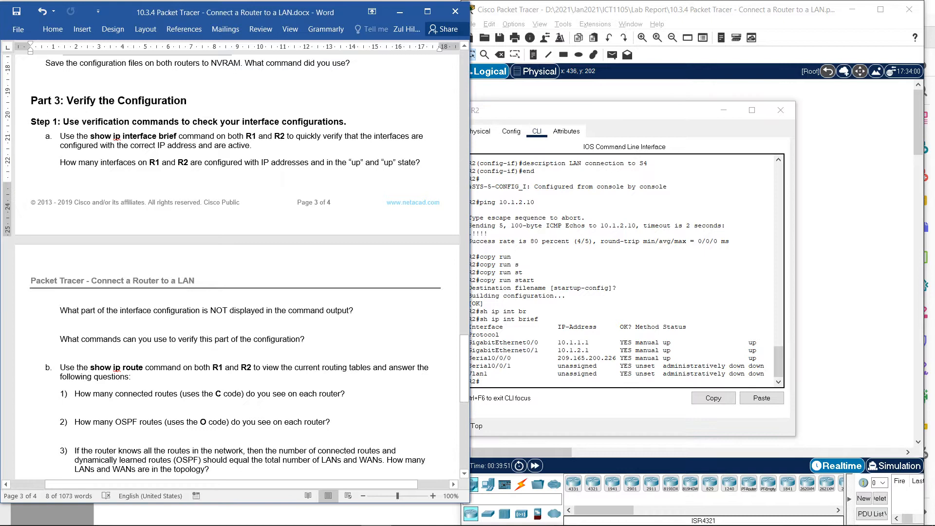
drag(60, 310, 358, 310)
click(560, 342)
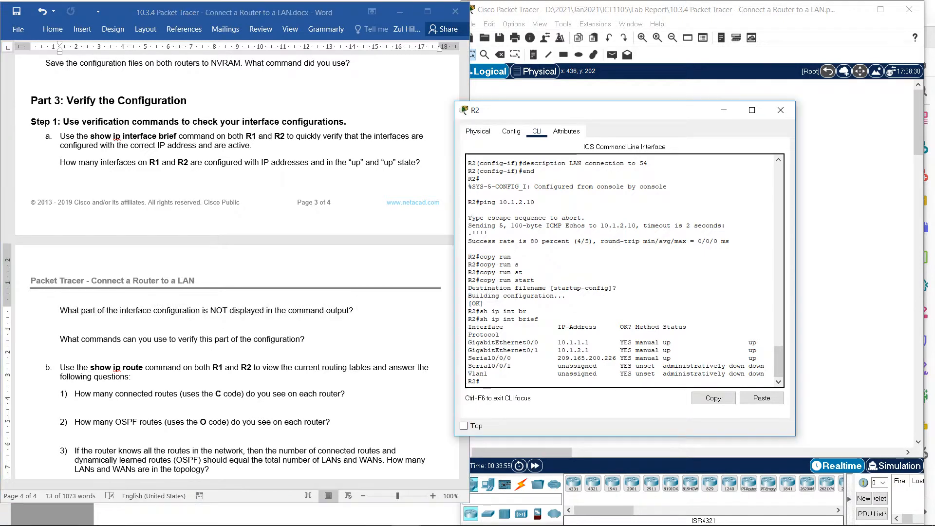
drag(550, 343, 590, 342)
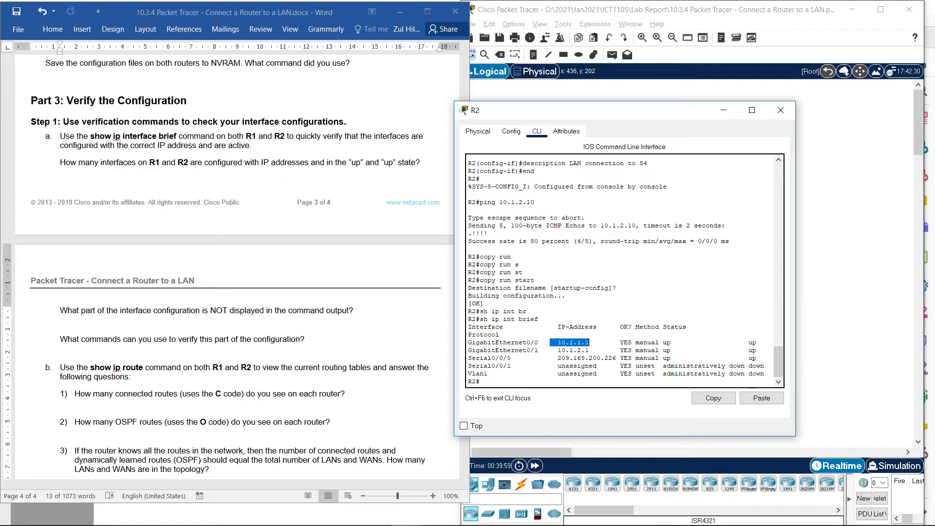
click(526, 374)
key(alt+Tab)
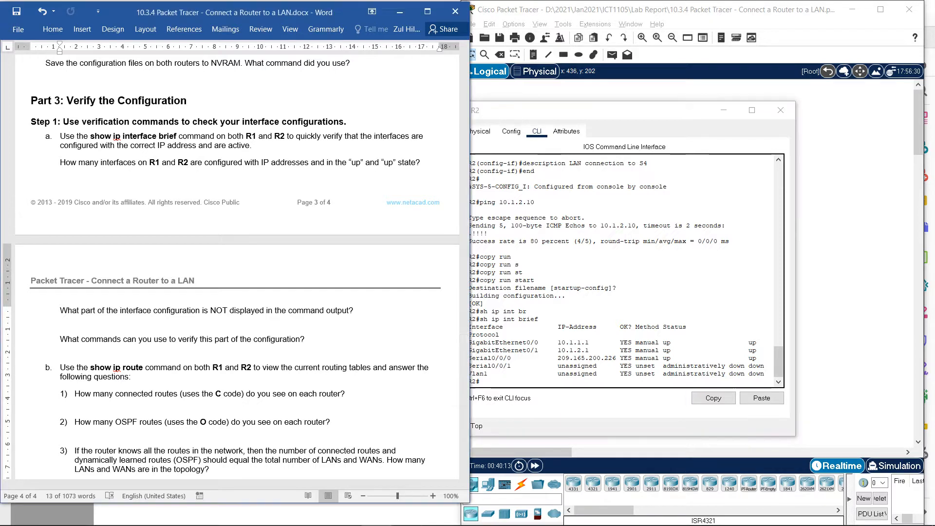
click(82, 324)
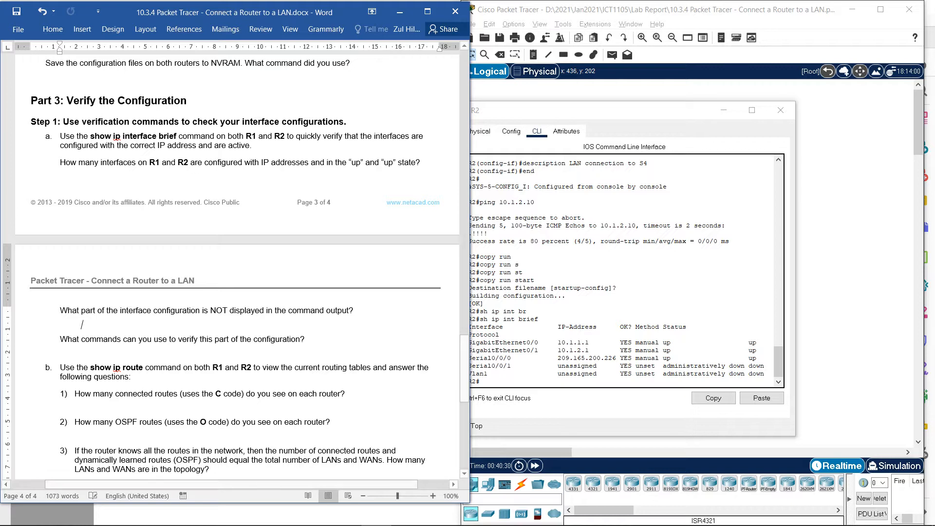
- Display R2's running configuration with sh running-config and page through its interface sections down to the EIGRP networks
click(515, 373)
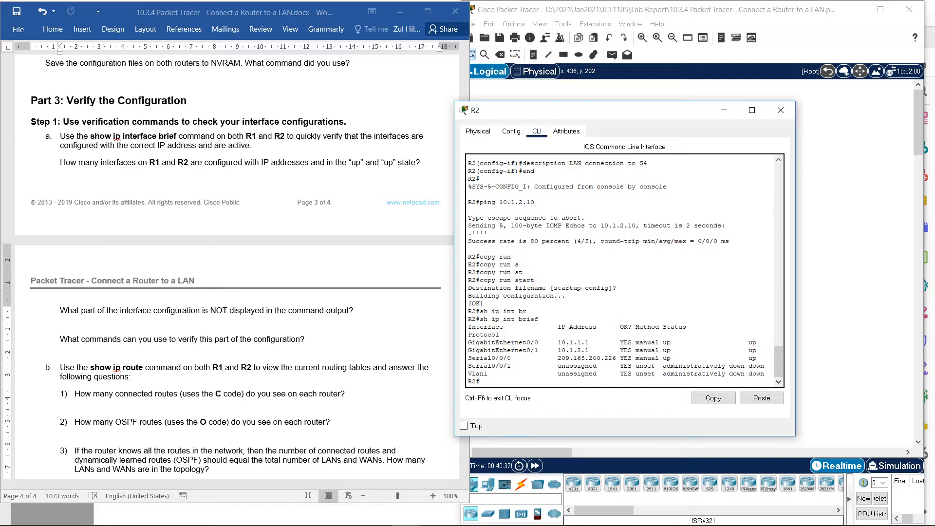
text(sh ri)
key(Tab)
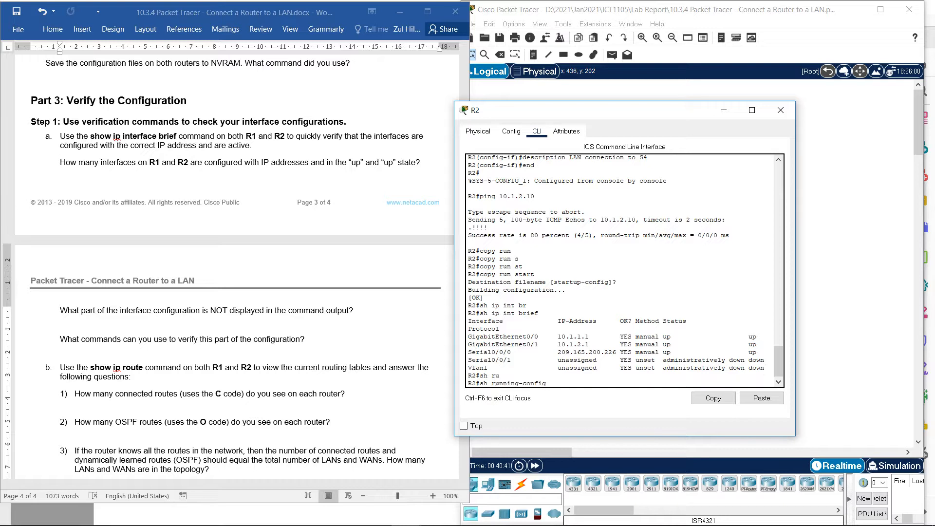
key(Return)
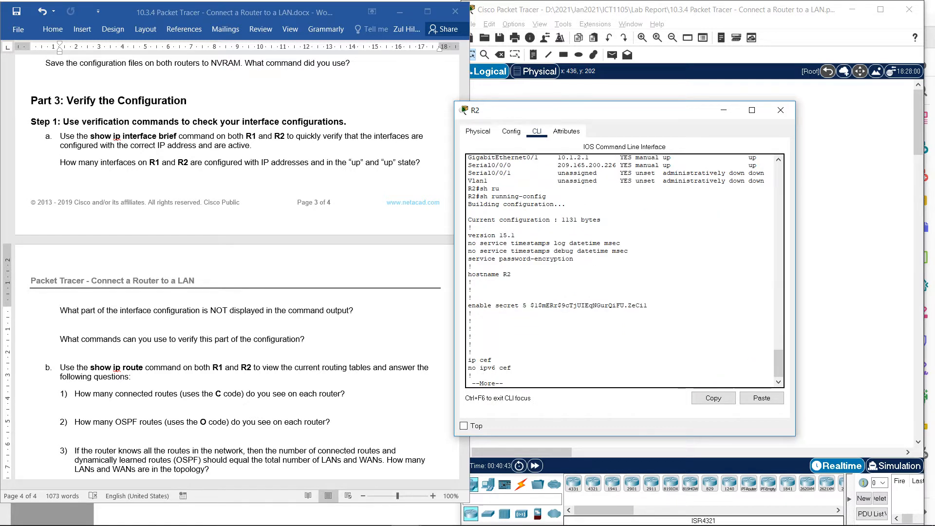
key(space)
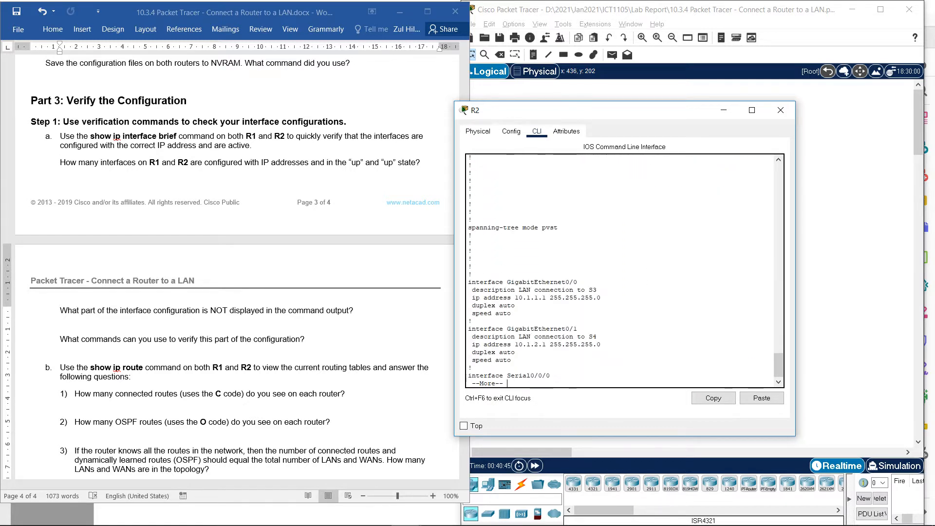
key(Return)
key(Return)
key(Return)
key(Return)
key(Return)
key(Return)
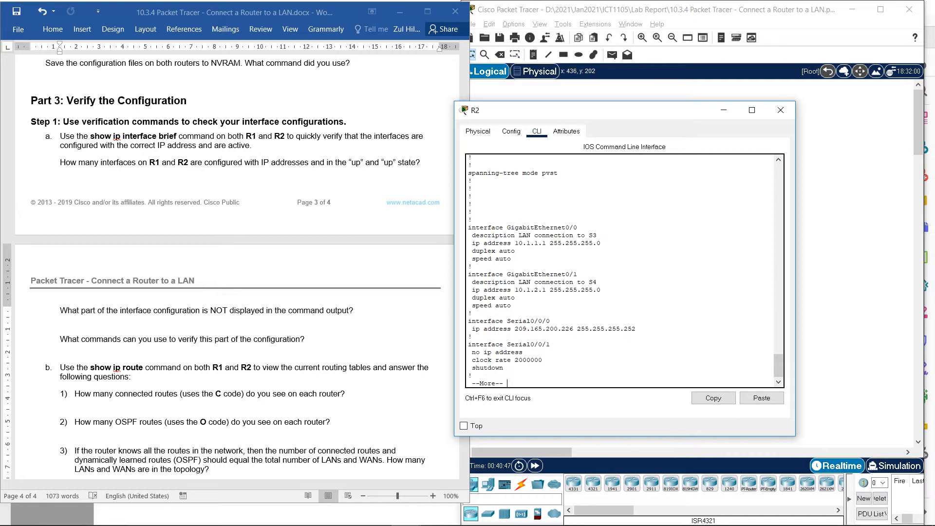
key(Return)
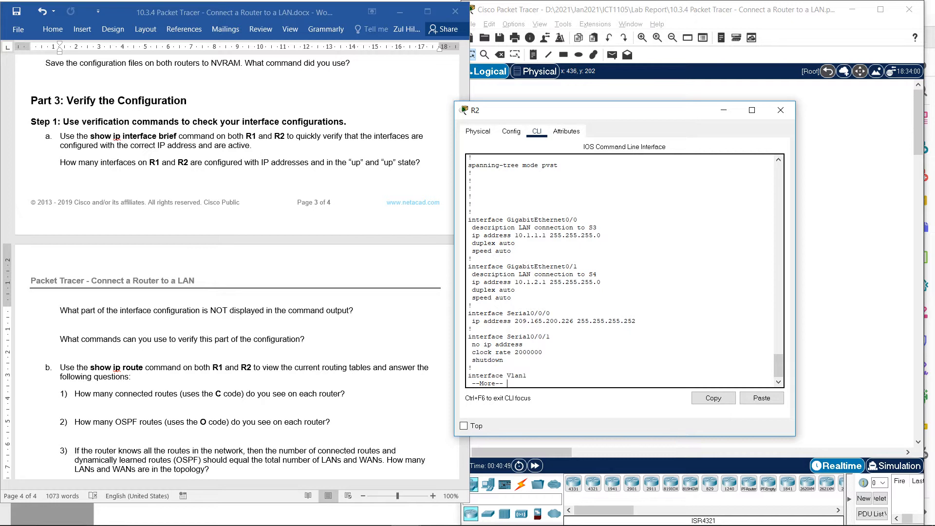
key(Return)
key(Return)
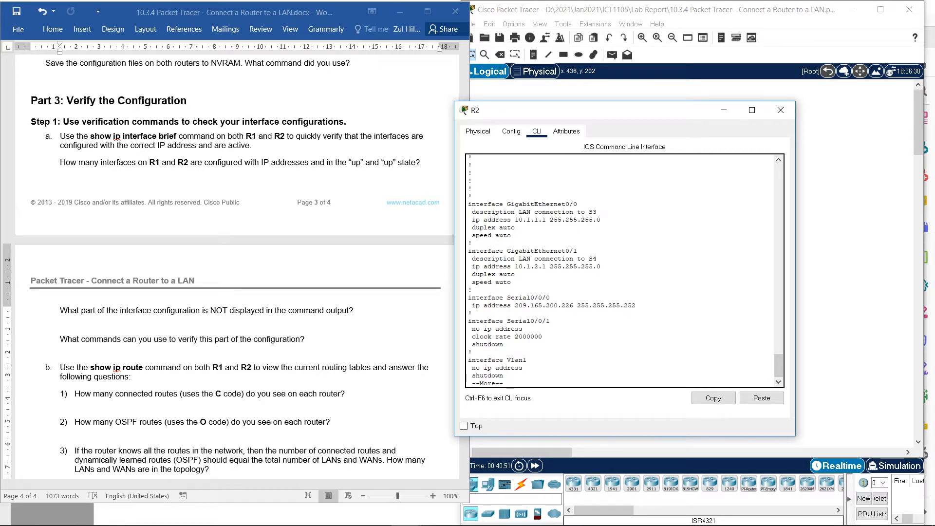
key(Return)
key(Return)
key(Return)
key(Return)
key(Return)
key(Return)
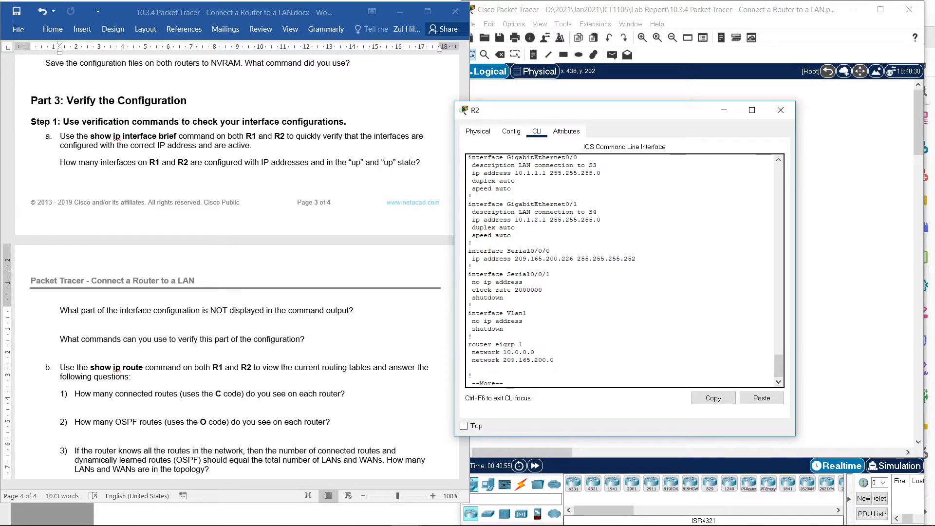
- Highlight the address and subnet mask lines of Serial0/0/0, GigabitEthernet0/1 and GigabitEthernet0/0 in R2's running configuration
drag(476, 251, 577, 259)
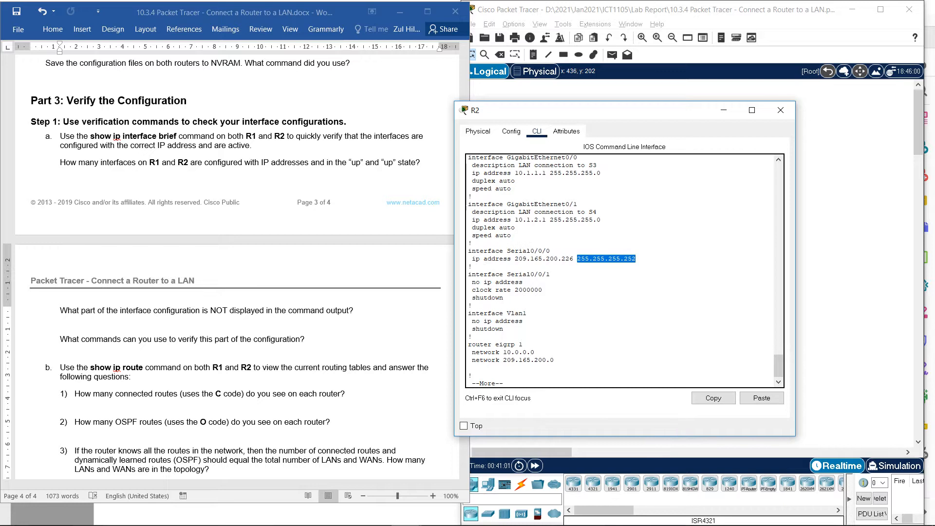
drag(601, 220, 523, 220)
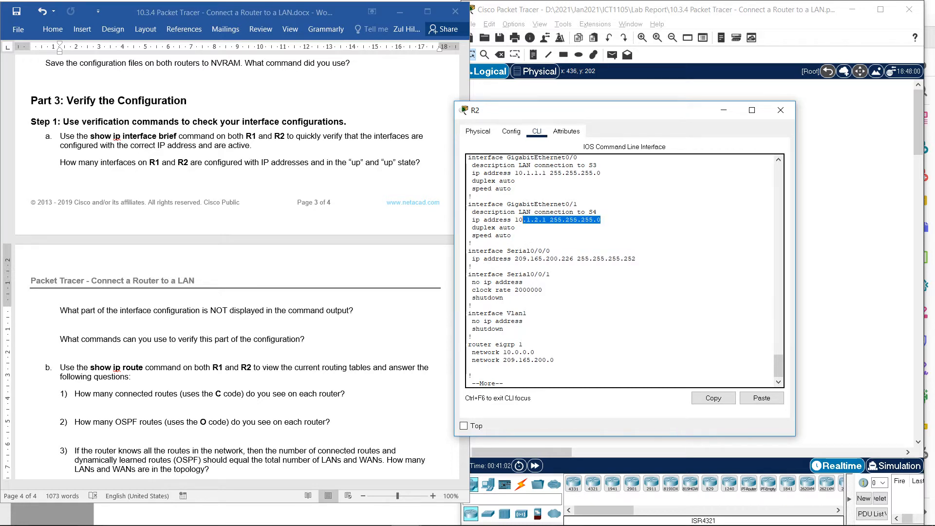
drag(604, 172, 515, 181)
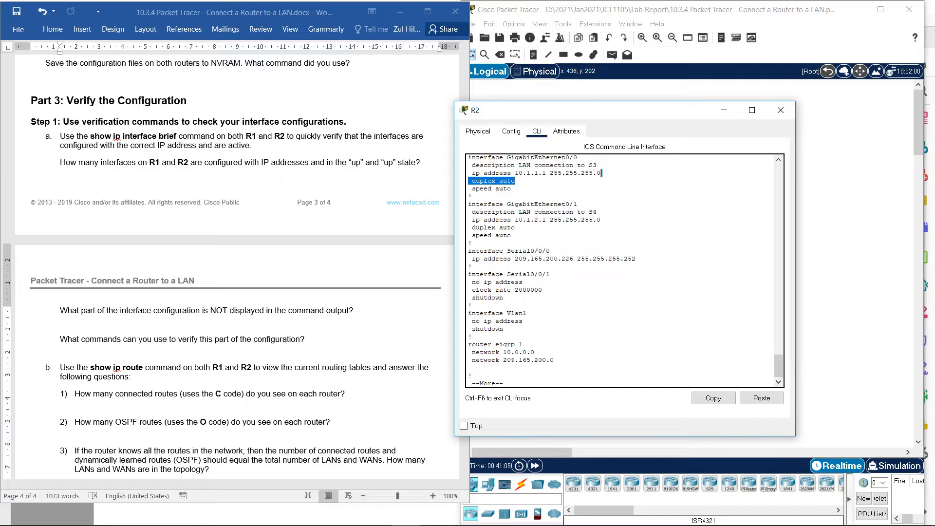
- Page through the rest of R2's running configuration, from the OSPF section to the end
scroll(621, 271, down, 1)
key(Return)
key(Return)
key(Return)
key(Return)
key(Return)
key(Return)
key(Return)
key(Return)
key(Return)
key(Return)
key(Return)
key(Return)
key(Return)
key(Return)
key(Return)
key(Return)
key(Return)
key(Return)
key(Return)
key(Return)
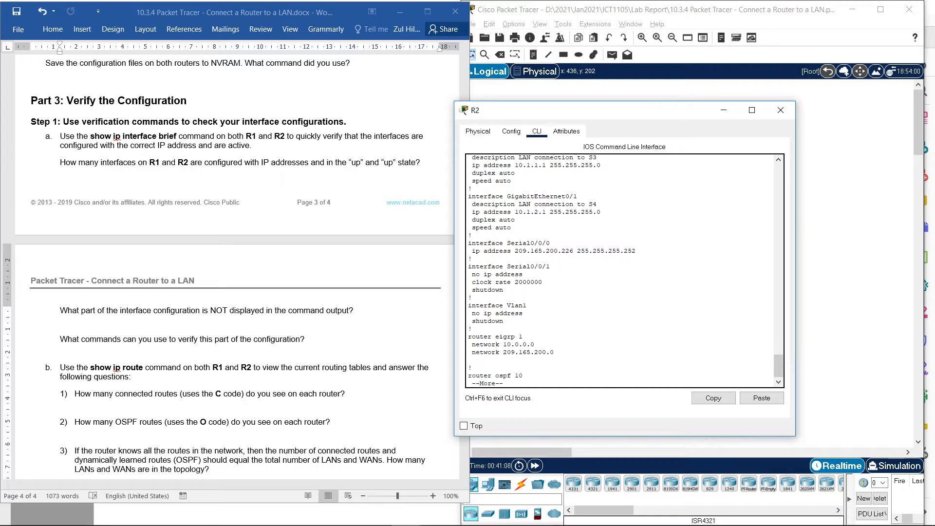
key(Return)
key(Return)
key(Return)
key(Return)
key(Return)
key(Return)
key(Return)
key(Return)
key(Return)
key(Return)
key(Return)
key(Return)
key(Return)
key(Return)
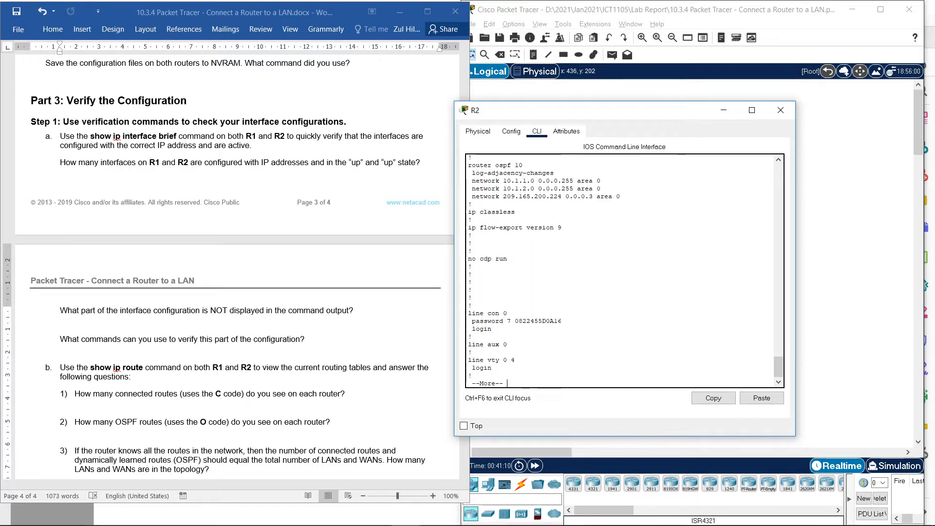
key(Return)
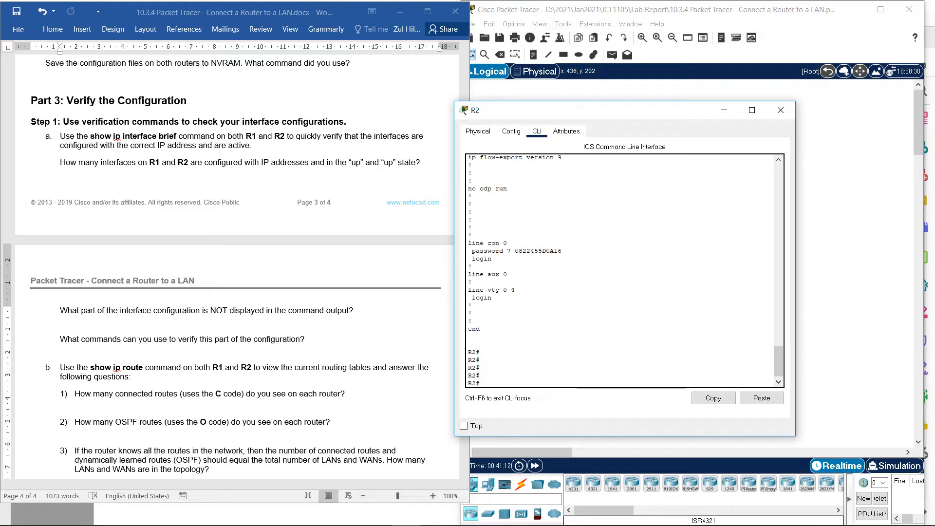
text(sh run)
key(Tab)
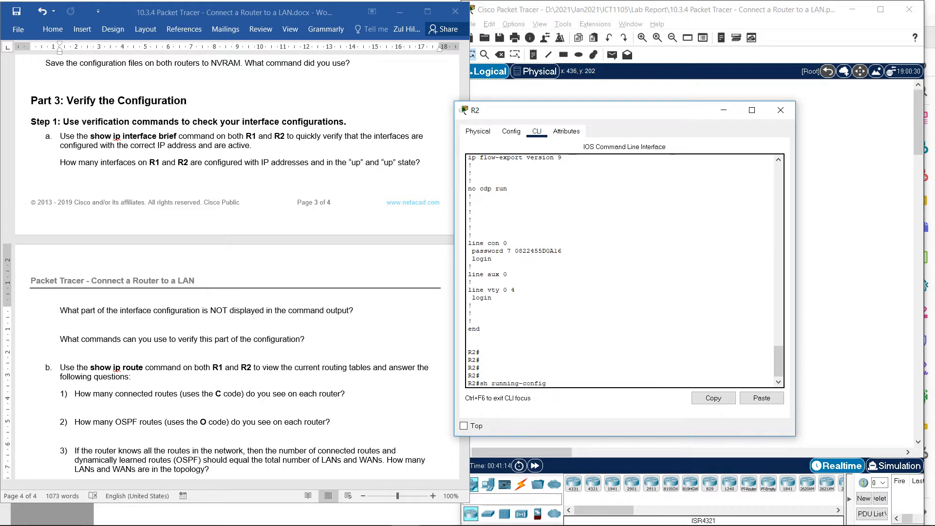
key(BackSpace)
key(BackSpace)
key(BackSpace)
key(BackSpace)
key(BackSpace)
key(BackSpace)
key(BackSpace)
key(BackSpace)
key(BackSpace)
key(BackSpace)
key(BackSpace)
key(BackSpace)
key(BackSpace)
key(BackSpace)
key(BackSpace)
key(BackSpace)
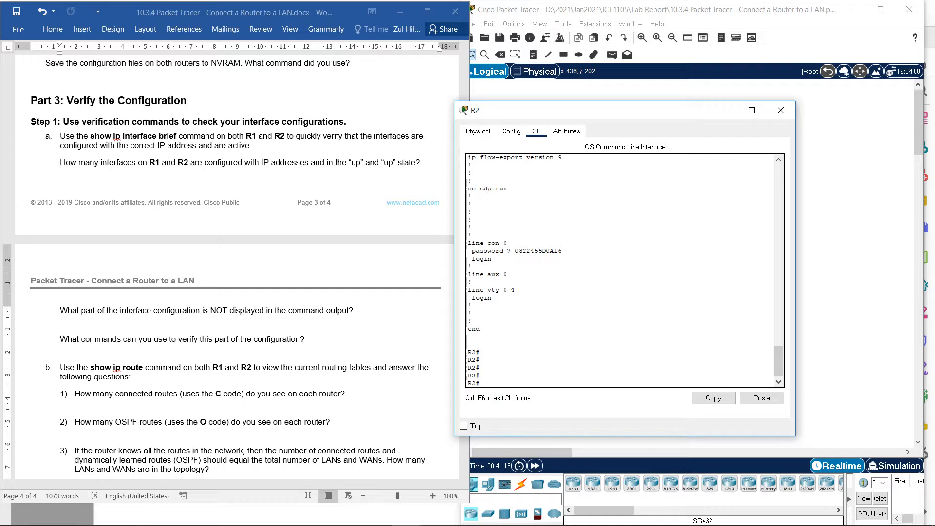
- Display R2's detailed interface information with sh interfaces
text(sh inte)
key(Tab)
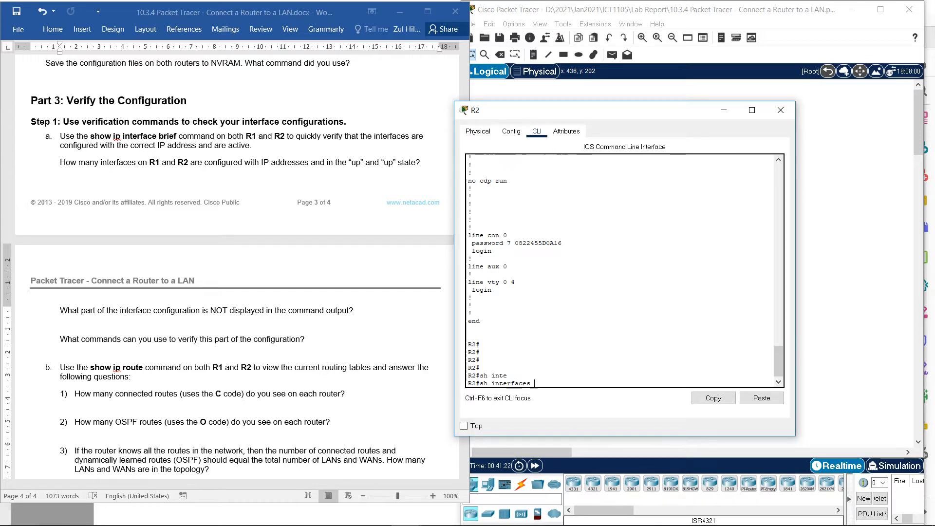
key(Return)
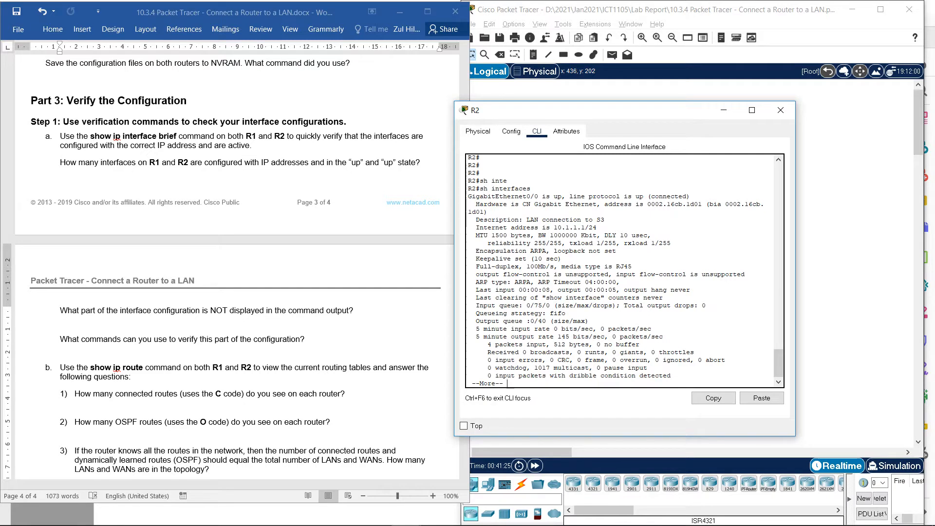
- Highlight GigabitEthernet0/0's status in the detailed output, page on to GigabitEthernet0/1, and return to the R2 prompt
drag(487, 227, 596, 227)
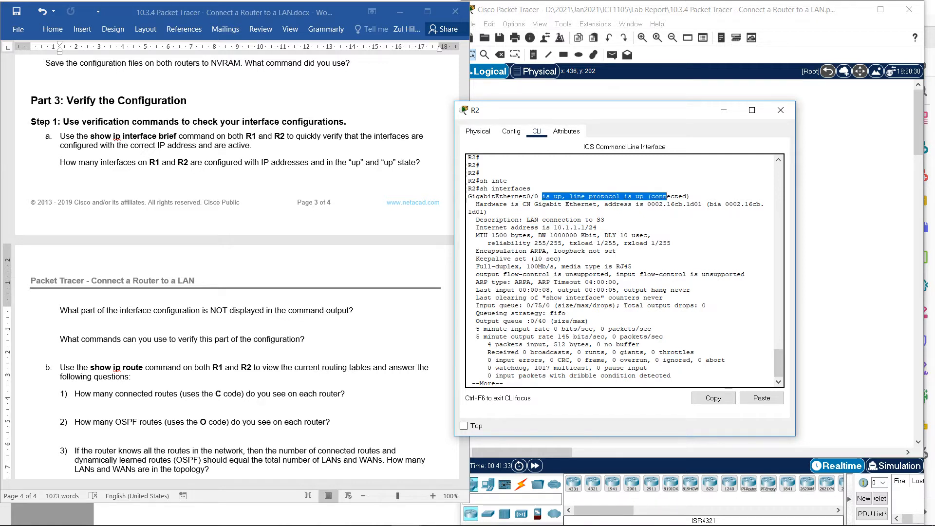
click(590, 336)
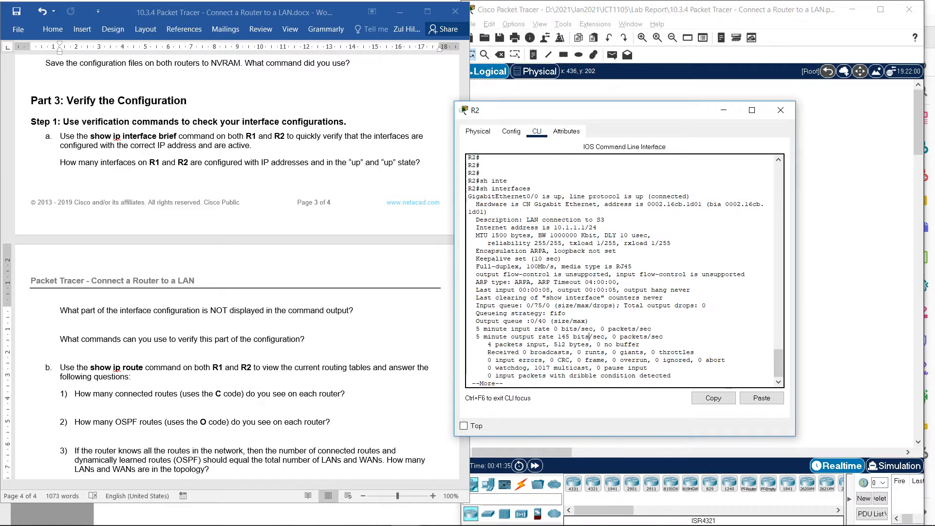
key(space)
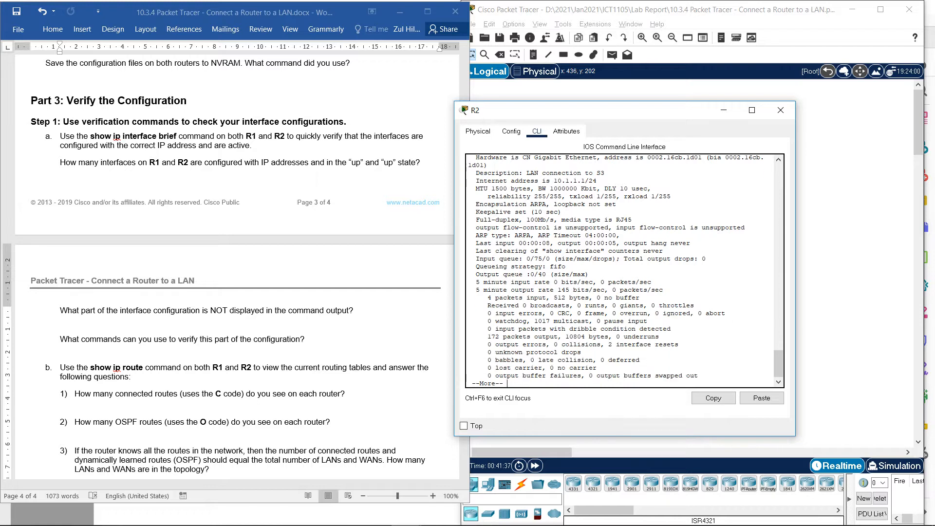
key(space)
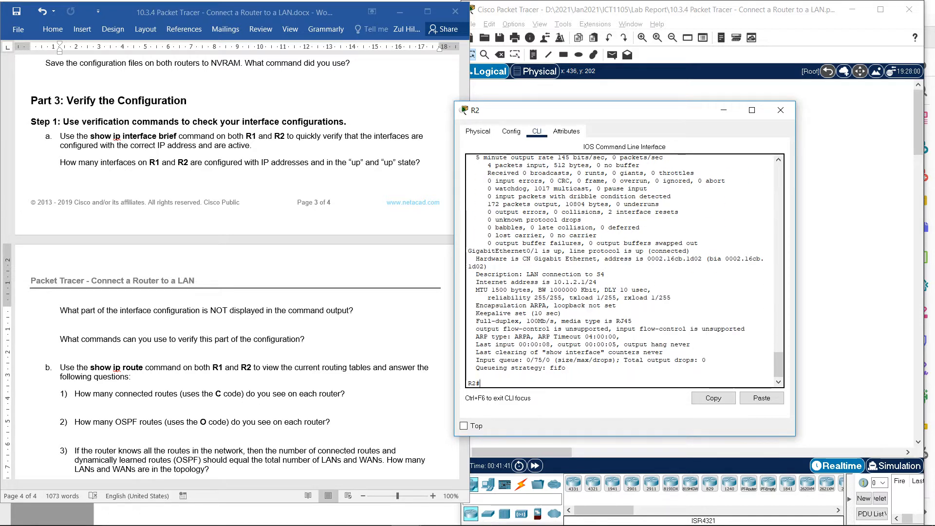
- Display R2's routing protocols with sh ip protocols, page to the end, and highlight the networks routed by OSPF 10
text(sh ip)
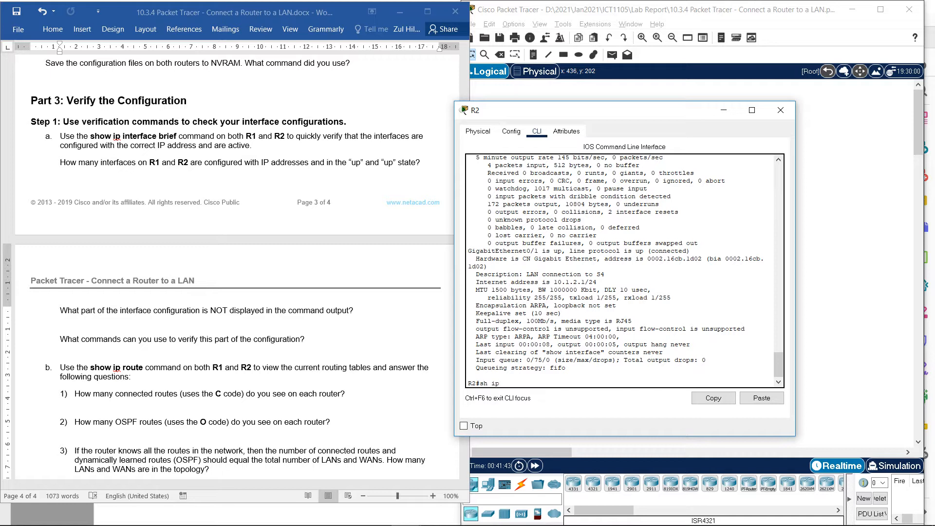
text( pr)
key(Tab)
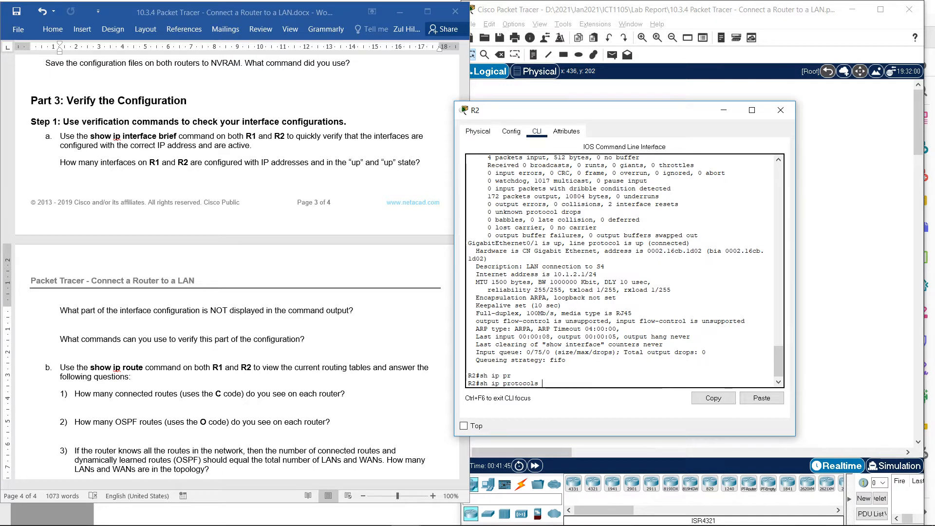
key(Return)
key(Return)
key(Return)
key(Return)
key(Return)
key(Return)
key(Return)
key(Return)
key(Return)
key(Return)
key(Return)
key(Return)
key(Return)
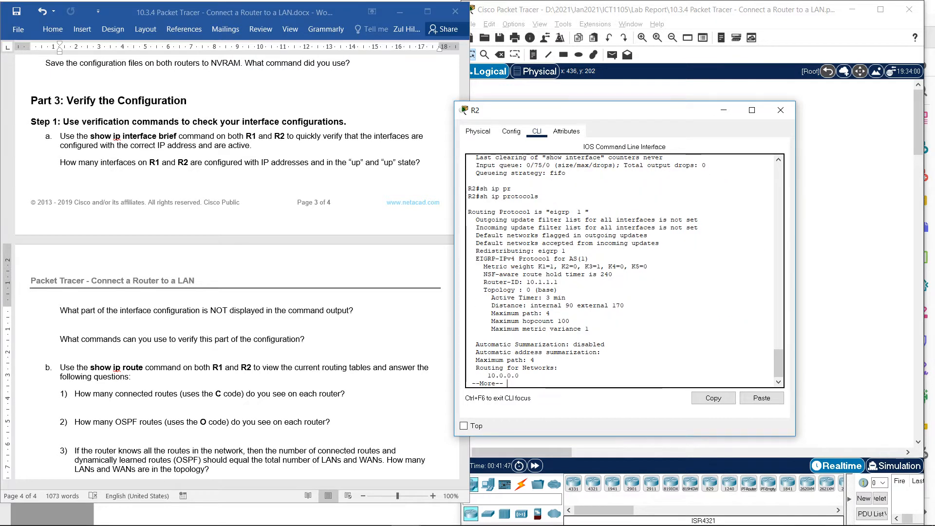
key(Return)
key(Return)
key(Return)
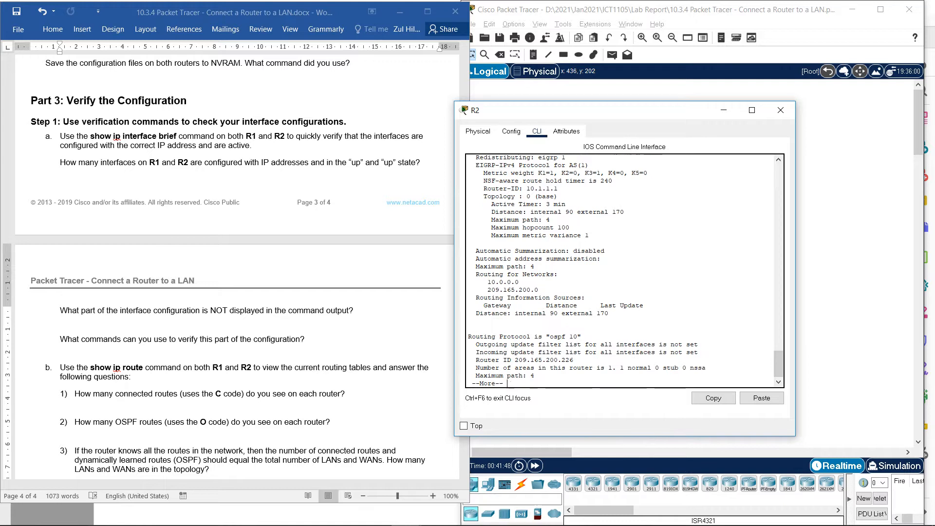
key(Return)
key(Return)
key(Return)
key(Return)
key(Return)
key(Return)
key(Return)
key(Return)
key(Return)
key(Return)
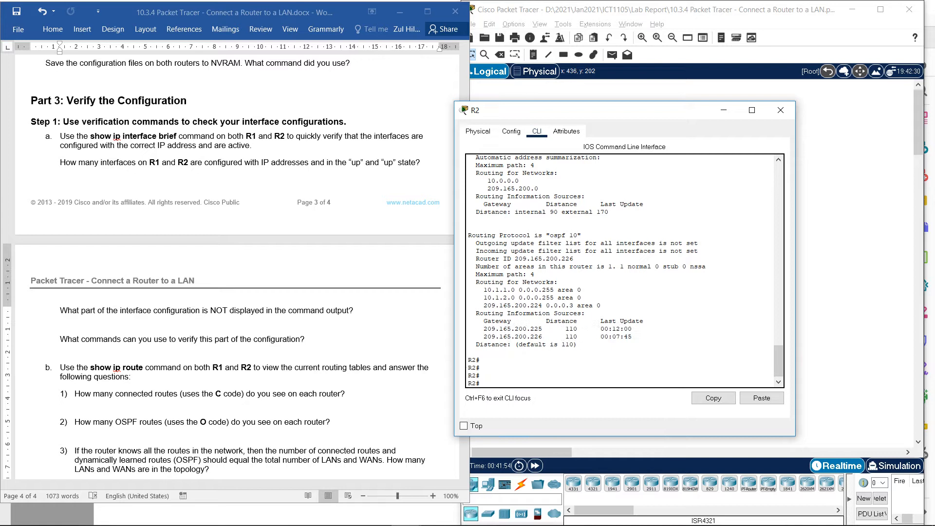
drag(480, 290, 601, 305)
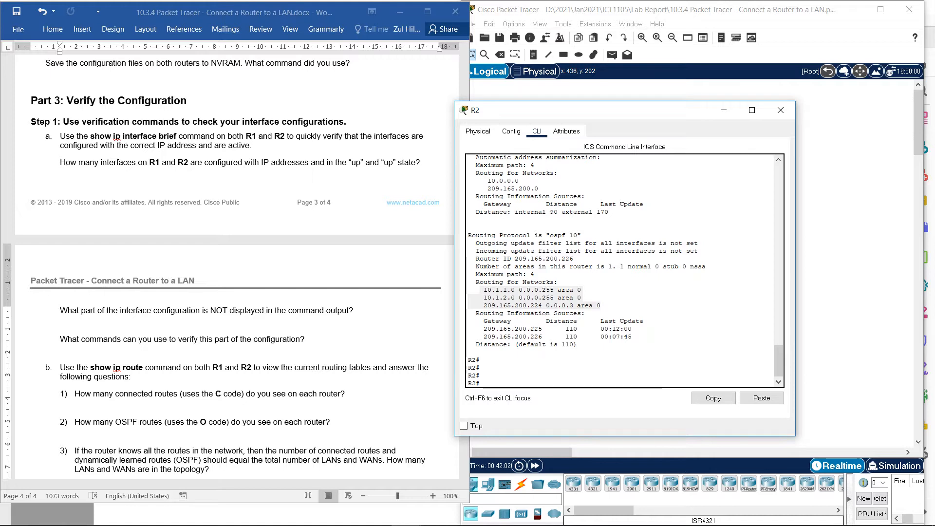
- Switch to the Word lab document and highlight the question on what commands can verify this part of the configuration
scroll(233, 268, down, 6)
scroll(234, 268, up, 5)
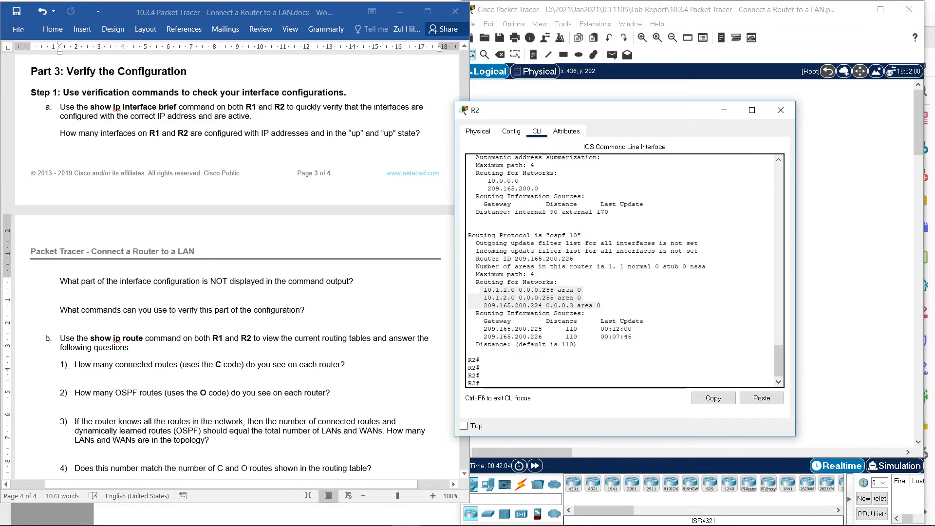
scroll(234, 268, down, 1)
click(80, 266)
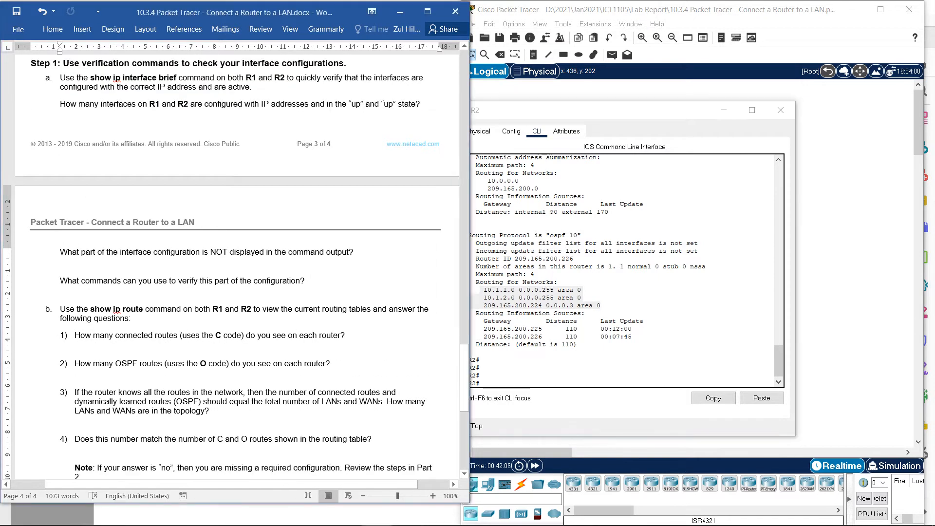
drag(60, 282, 308, 285)
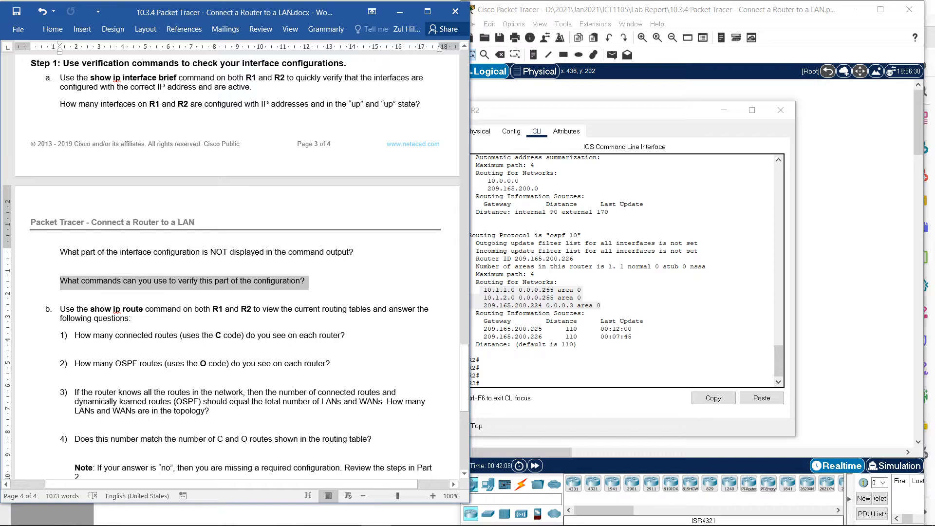
- Show the verification commands sh running-config and sh int at R2's prompt without running them, and recall sh ip protocols from the history
click(560, 362)
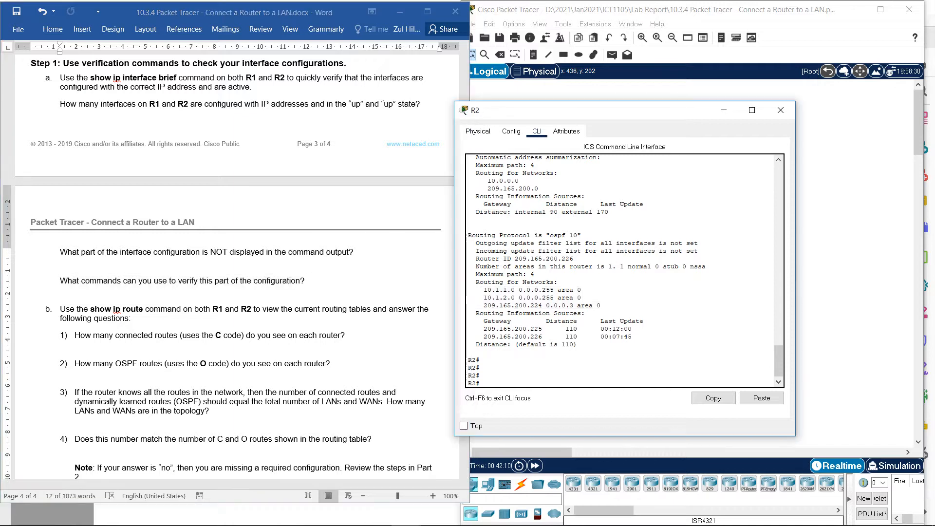
text(sh run)
key(Tab)
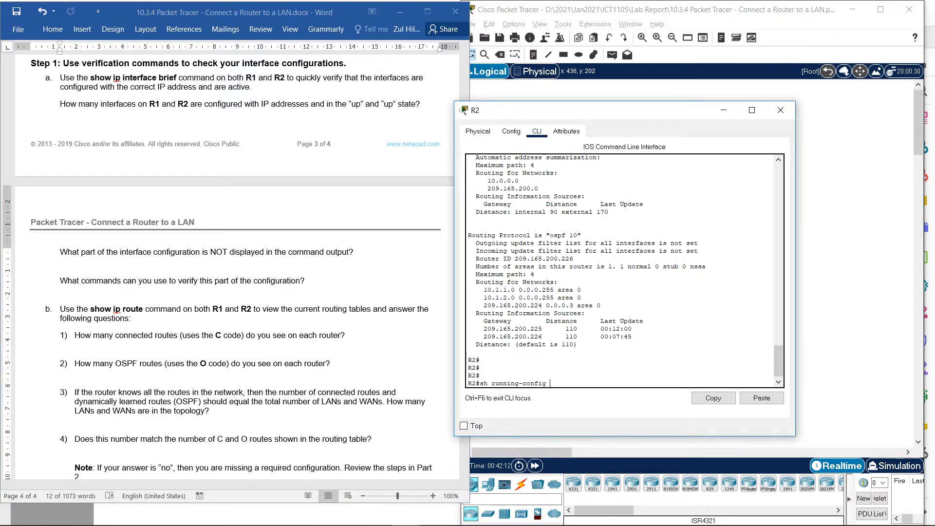
key(BackSpace)
key(BackSpace)
key(BackSpace)
key(BackSpace)
key(BackSpace)
key(BackSpace)
key(BackSpace)
key(BackSpace)
key(BackSpace)
key(BackSpace)
key(BackSpace)
key(BackSpace)
key(BackSpace)
key(BackSpace)
key(BackSpace)
text(int)
key(Tab)
key(Up)
key(Up)
key(Up)
key(Up)
- Bring the show ip route questions into view in the Word lab document, and move R2's window aside to uncover the topology
key(alt+Tab)
scroll(236, 268, down, 1)
scroll(236, 268, down, 4)
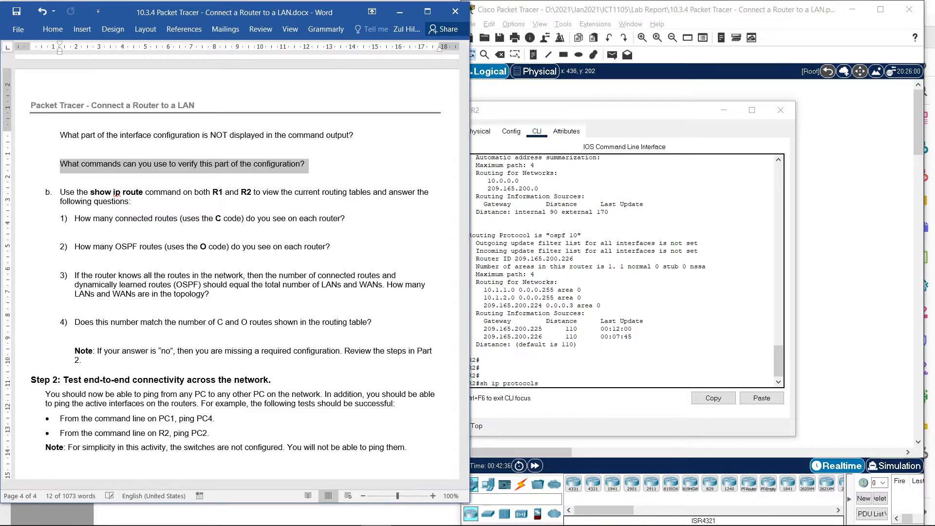
drag(584, 110, 692, 110)
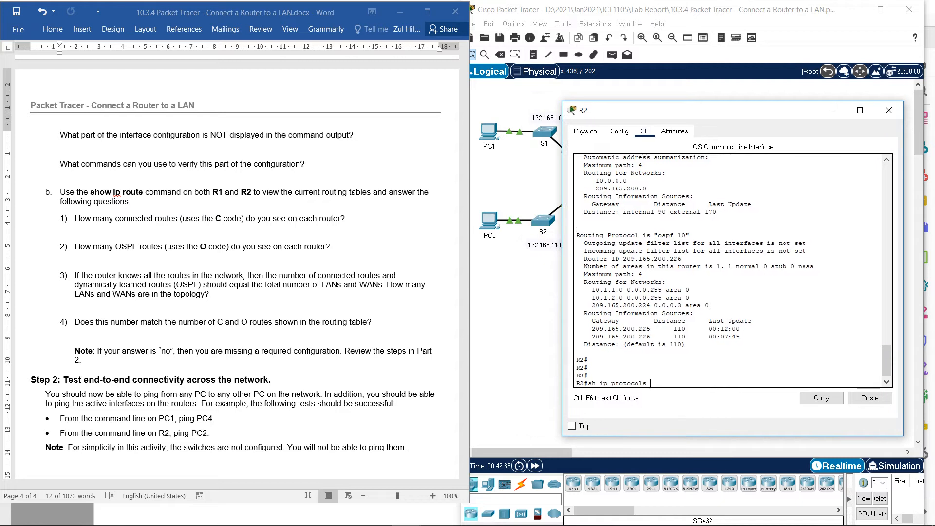
- Display R2's routing table with the show ip route command
key(Down)
text(sh ip)
key(Tab)
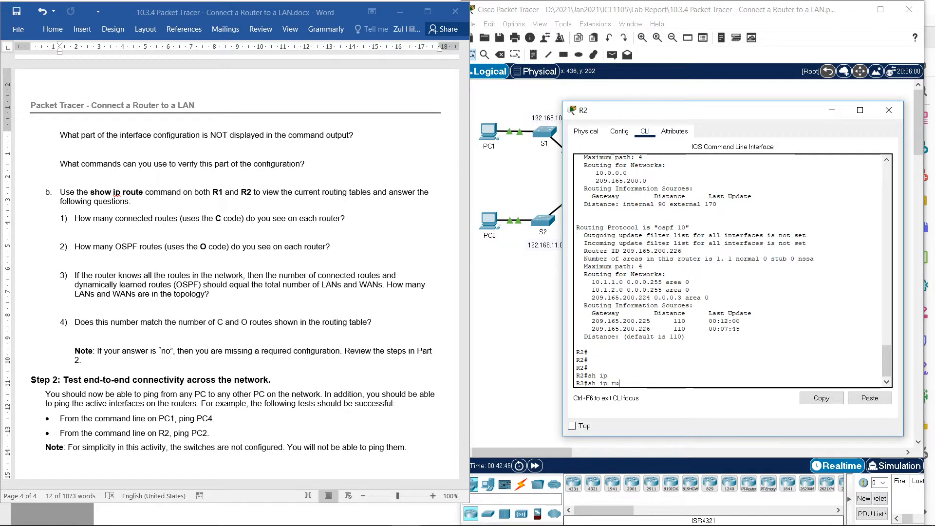
text(ro)
key(Tab)
key(Return)
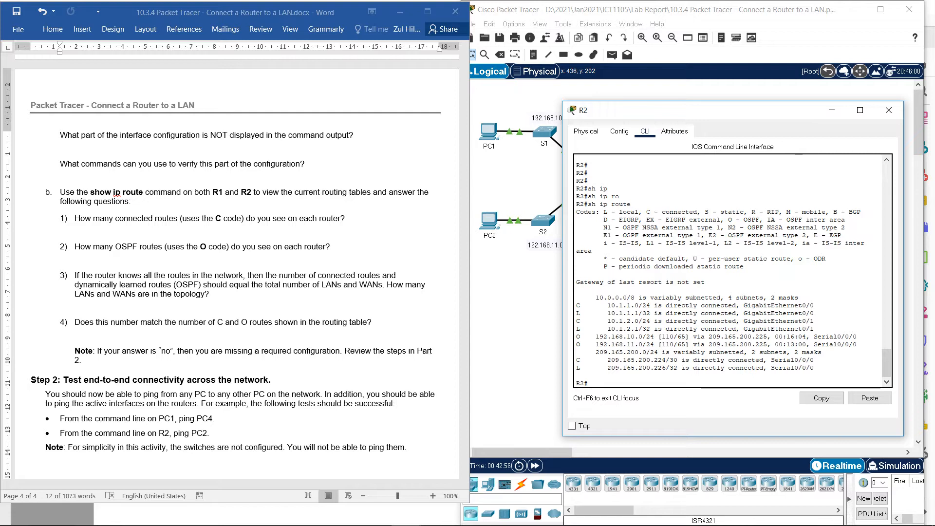
- Highlight R2's connected routes 10.1.1.0/24, 10.1.2.0/24 and 209.165.200.224/30, compare them with the topology, and close R2's window
drag(577, 305, 814, 305)
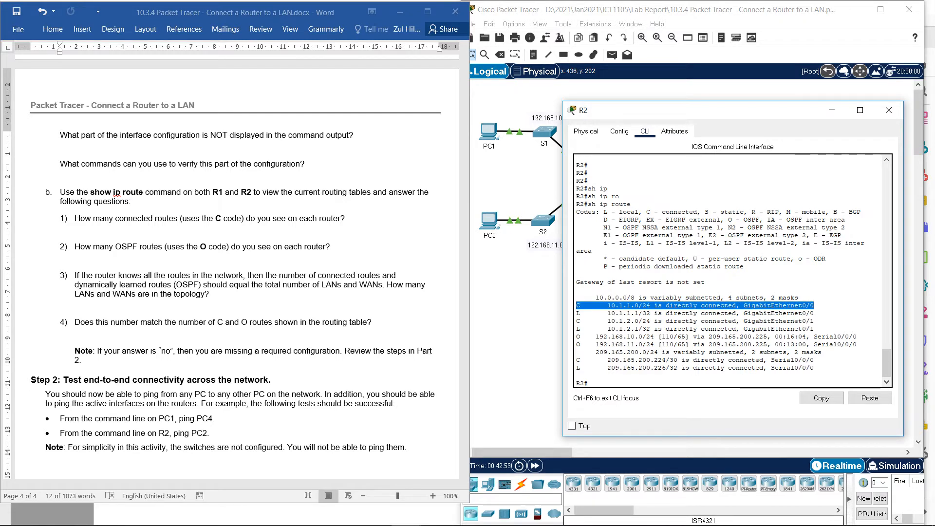
drag(577, 321, 815, 321)
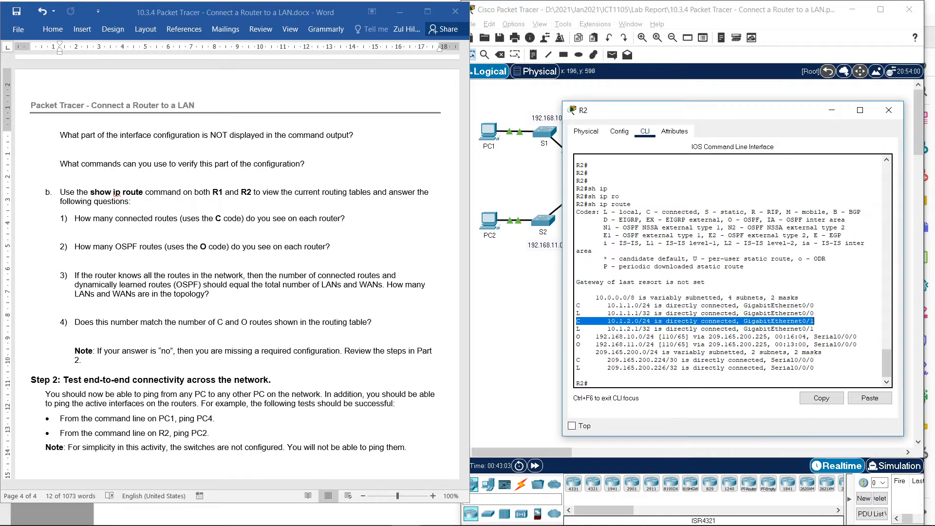
drag(577, 360, 814, 360)
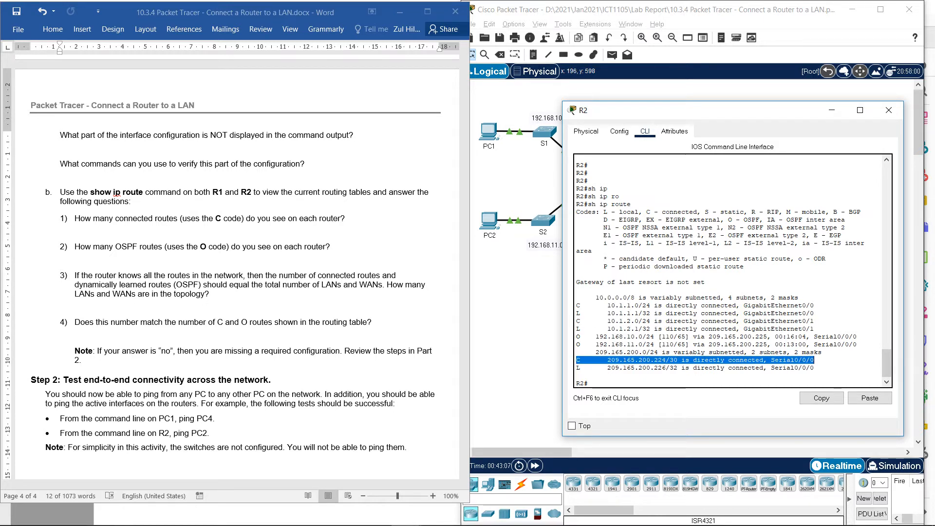
drag(730, 110, 713, 235)
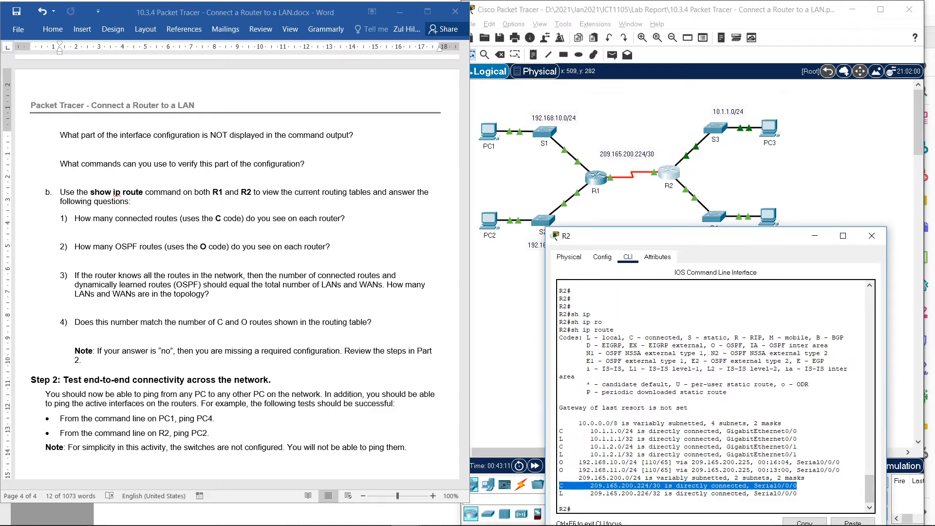
drag(694, 236, 727, 147)
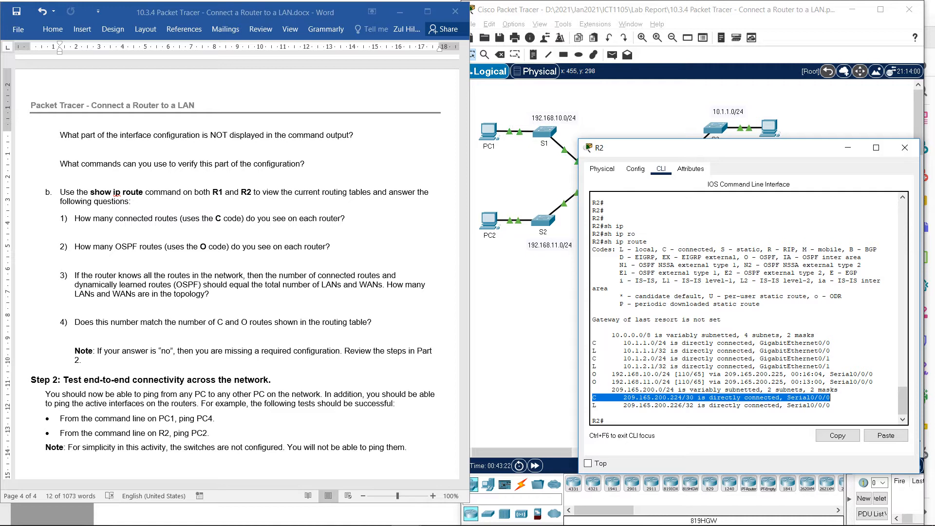
key(alt+F4)
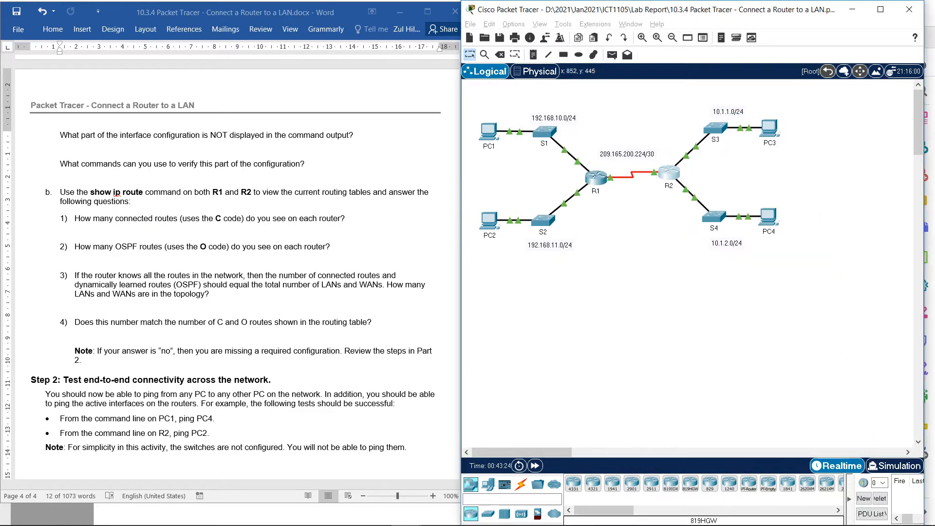
- Display R1's routing table with show ip route and highlight the connected routes 192.168.10.0/24 and 192.168.11.0/24
click(595, 178)
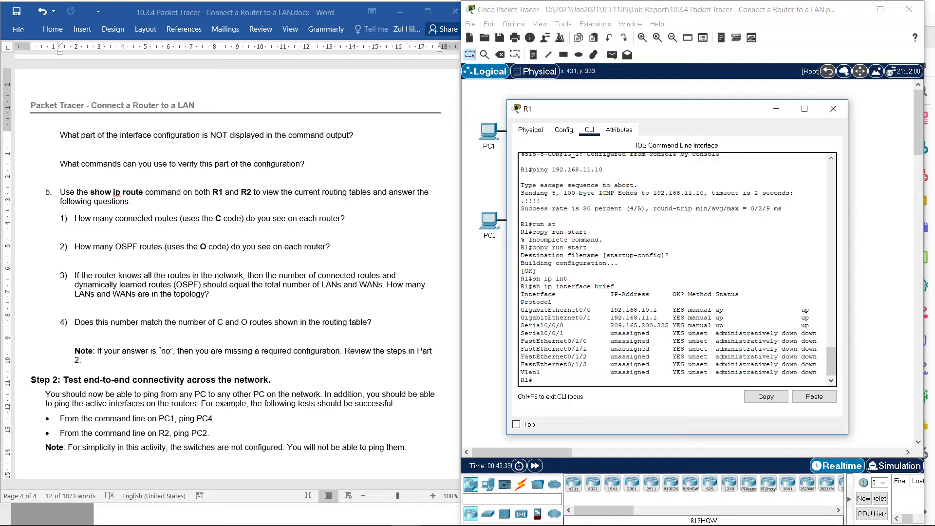
text(sh ip ro)
key(Tab)
key(Return)
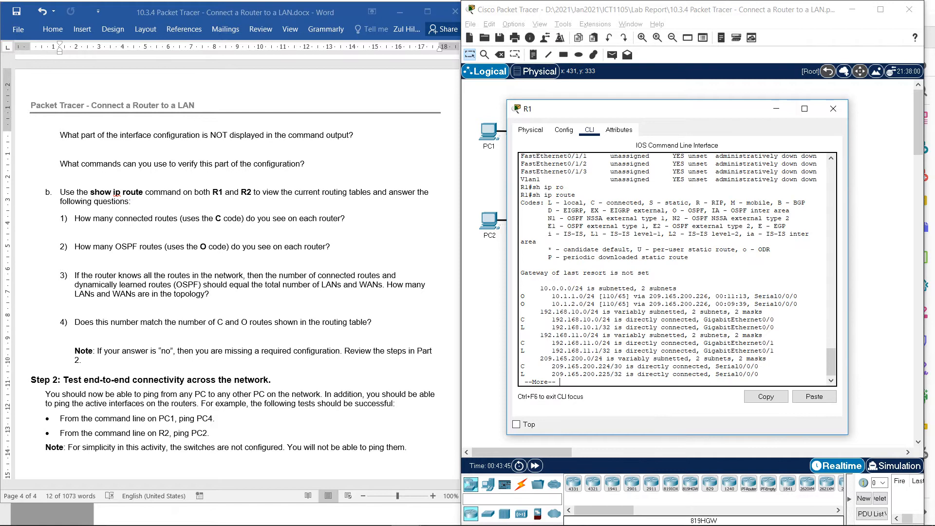
drag(521, 319, 774, 320)
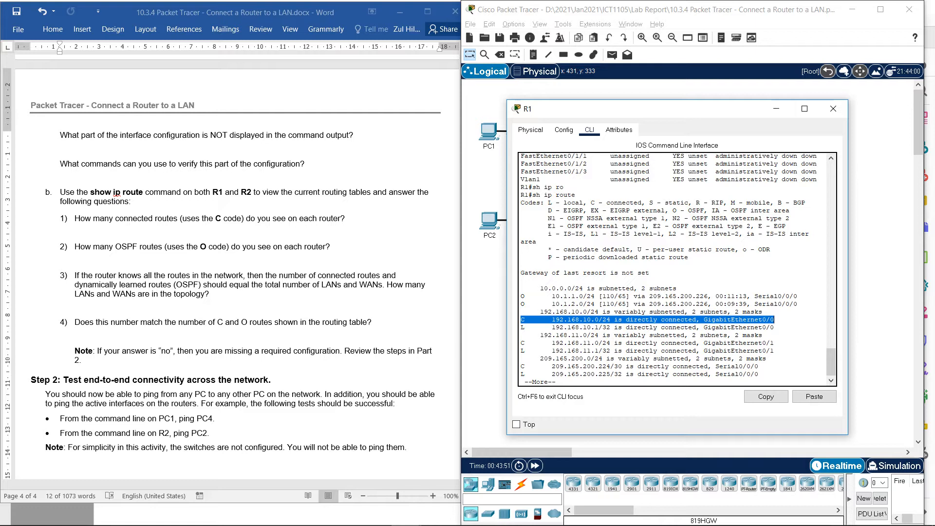
drag(524, 343, 676, 343)
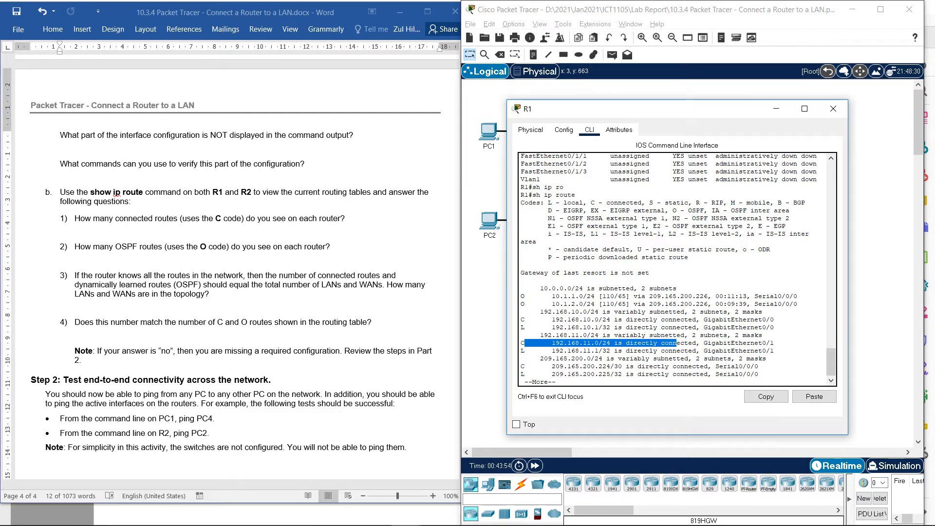
- Highlight the OSPF routes question in the Word lab document, mark the O code and OSPF routes in R1's table, and close R1's window
triple_click(183, 164)
drag(75, 246, 334, 247)
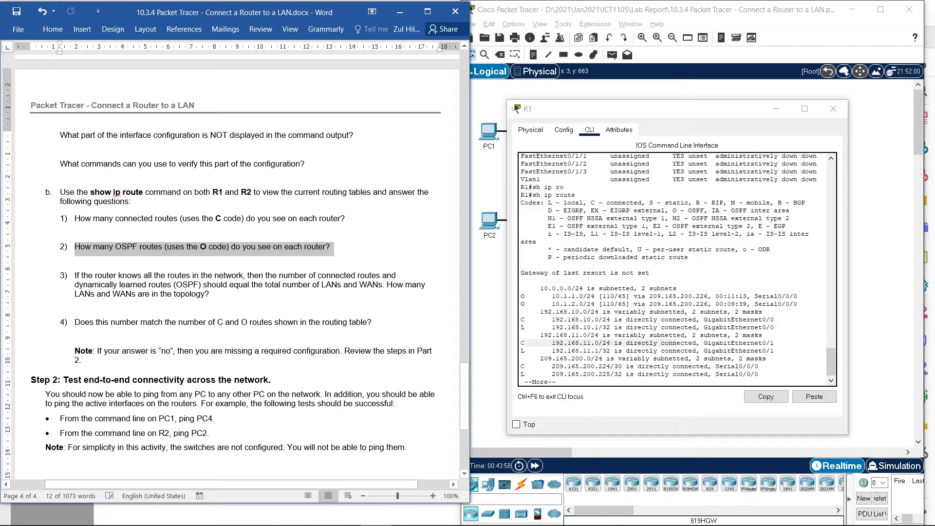
drag(270, 246, 334, 246)
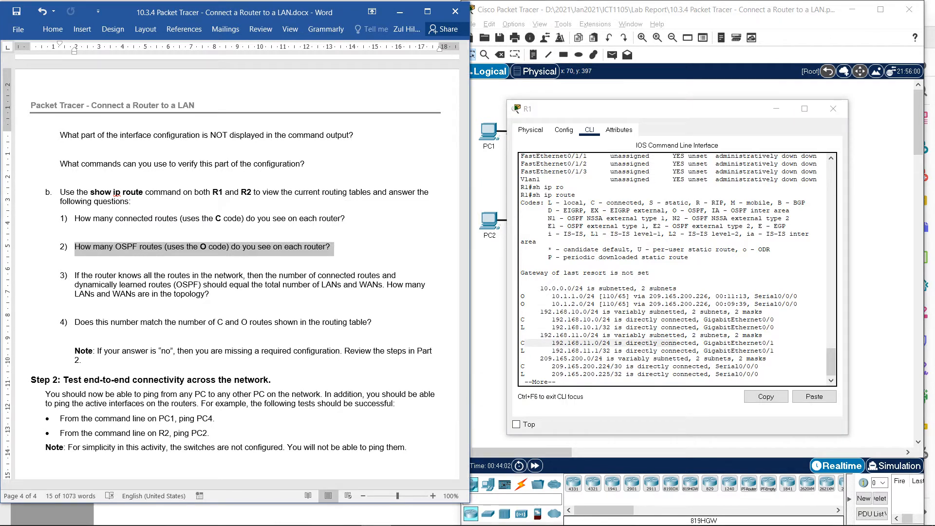
drag(676, 211, 707, 210)
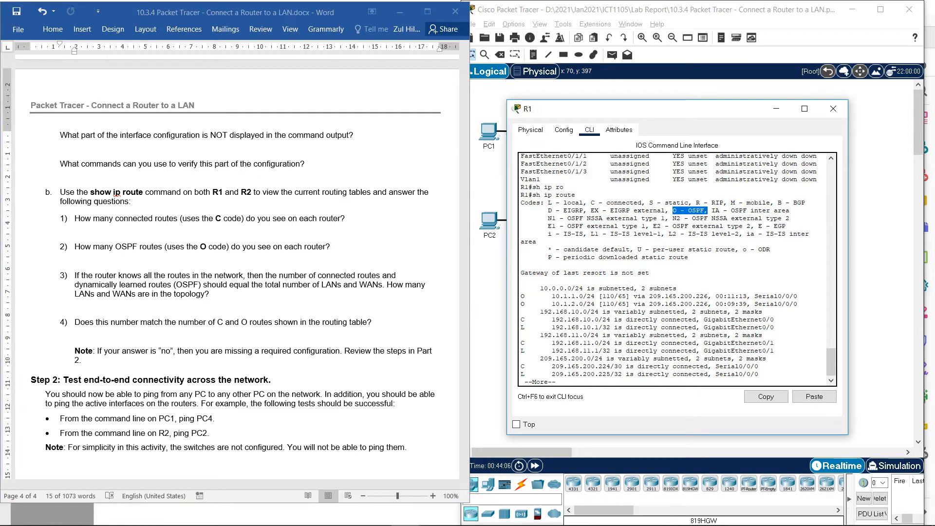
click(522, 296)
mouse_move(521, 296)
mouse_down()
mouse_move(533, 296)
mouse_move(521, 304)
mouse_move(525, 296)
mouse_up()
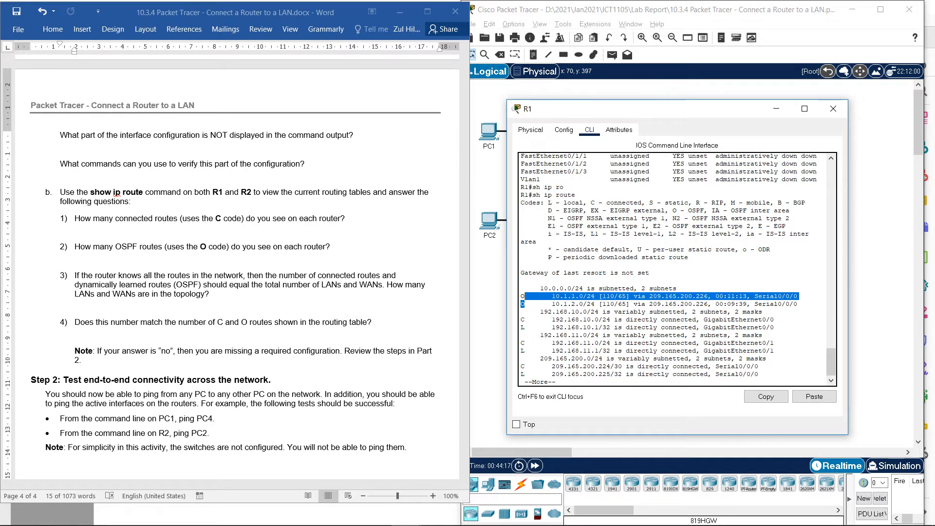
click(833, 108)
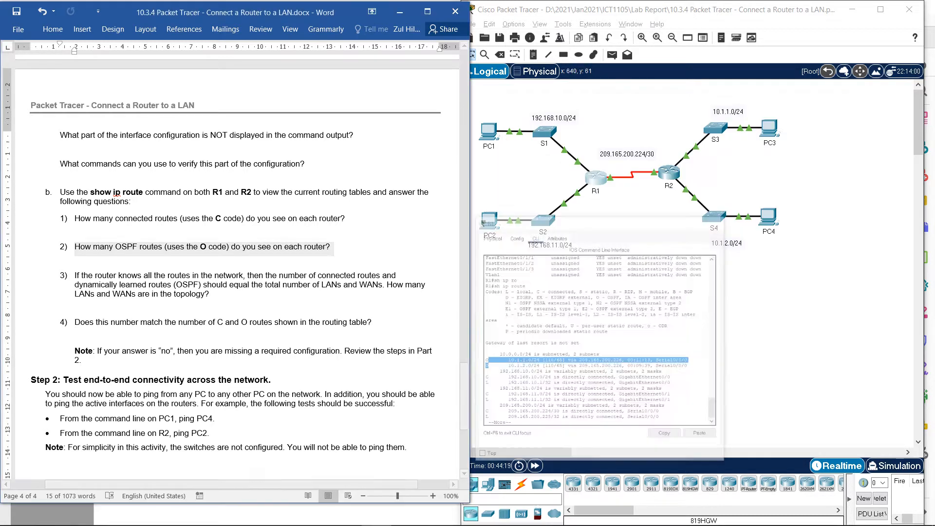
- Reopen R2's command line, highlight the OSPF routes in its routing table, and minimize the window
triple_click(202, 247)
click(671, 172)
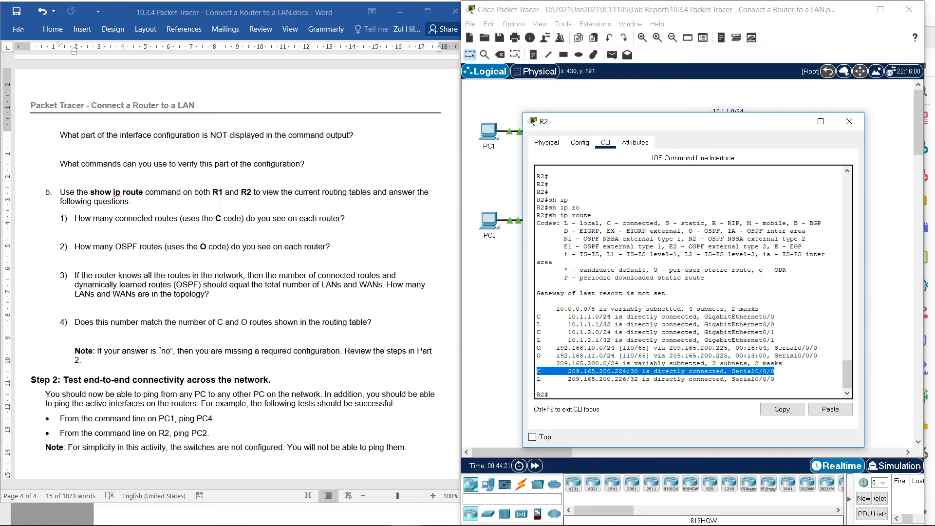
drag(537, 347, 540, 355)
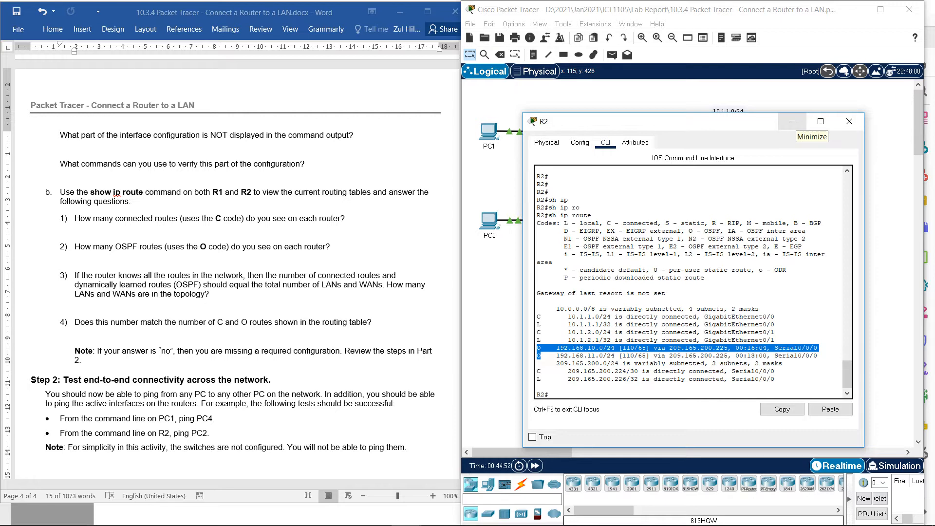
click(792, 122)
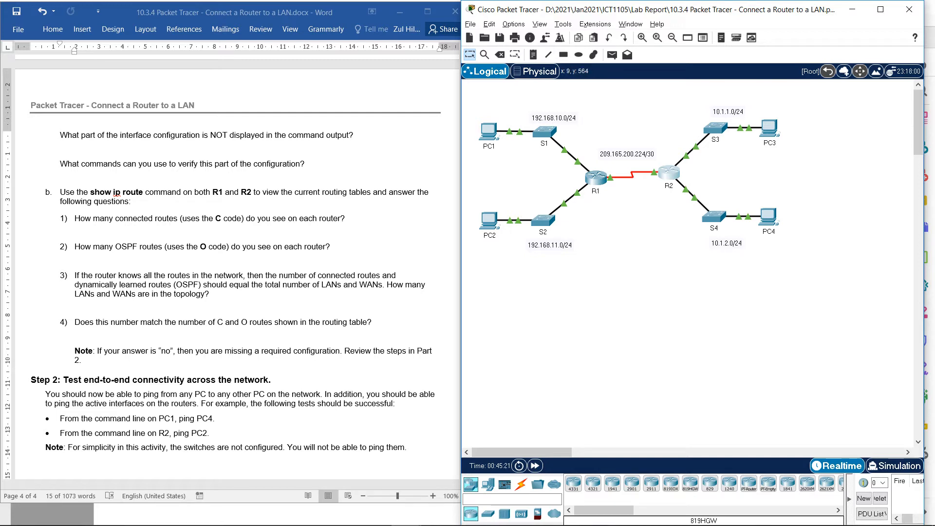
- Bring the Step 2 connectivity tests into view in the Word lab document and open PC1's Command Prompt
scroll(234, 268, down, 2)
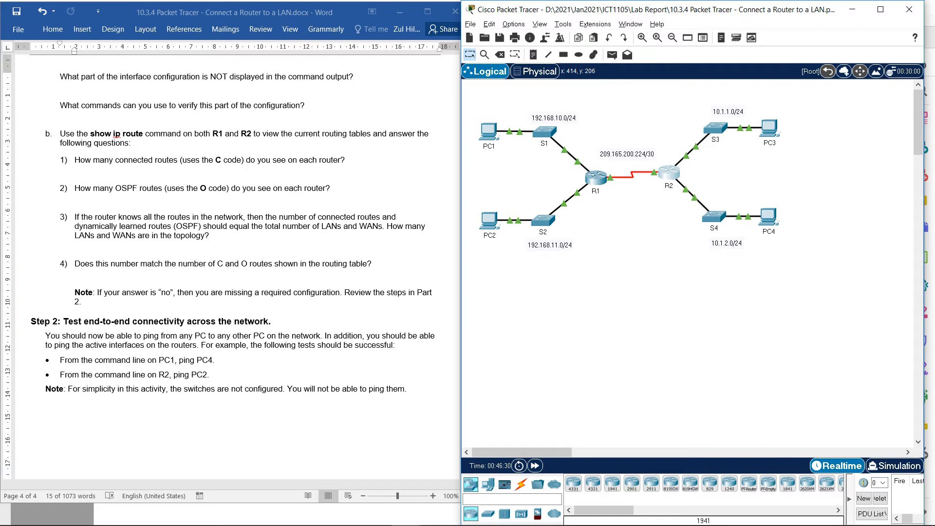
scroll(233, 243, down, 2)
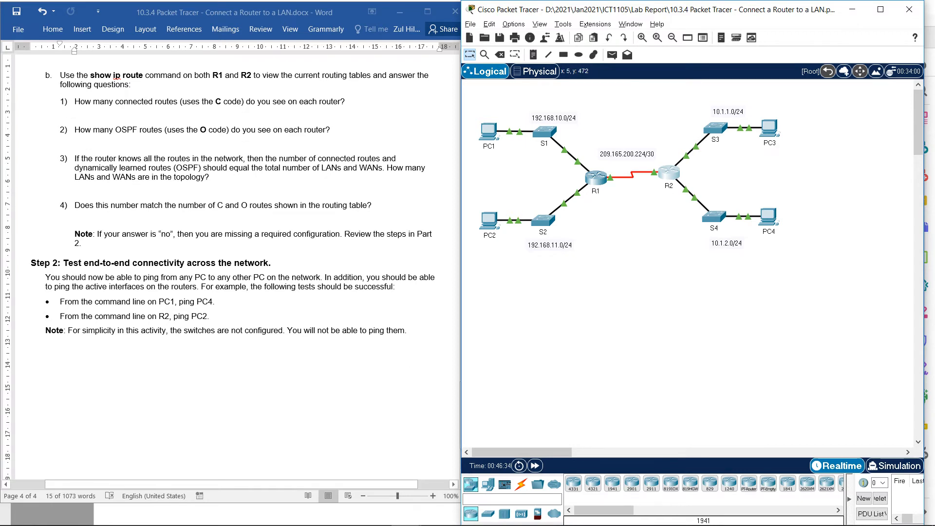
scroll(233, 244, down, 1)
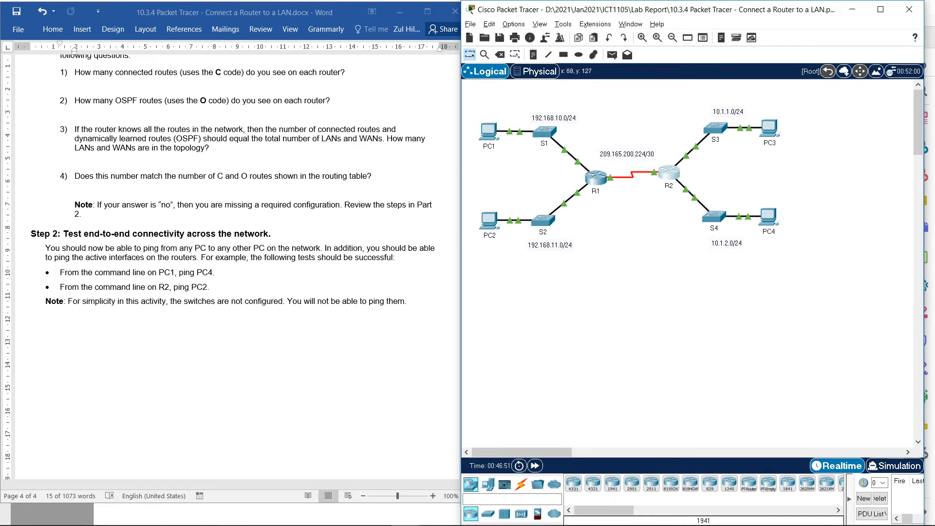
click(489, 131)
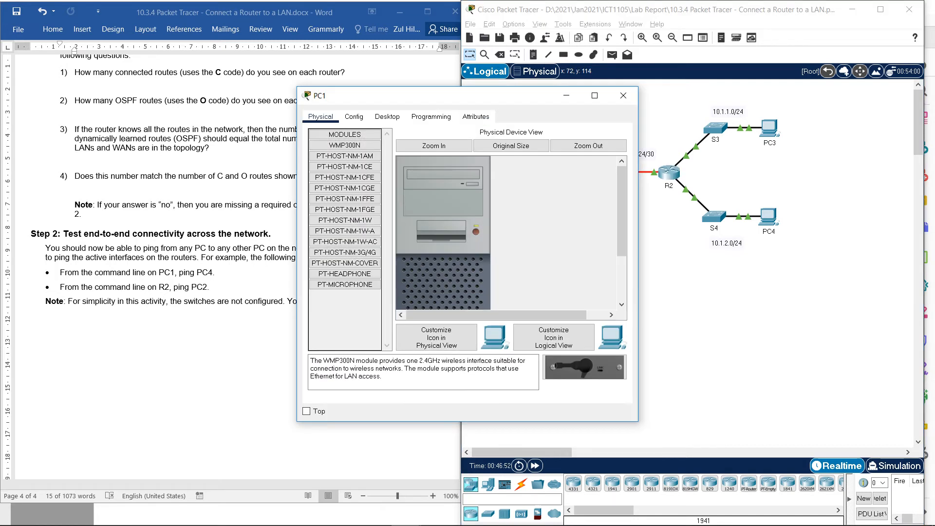
drag(385, 95, 473, 158)
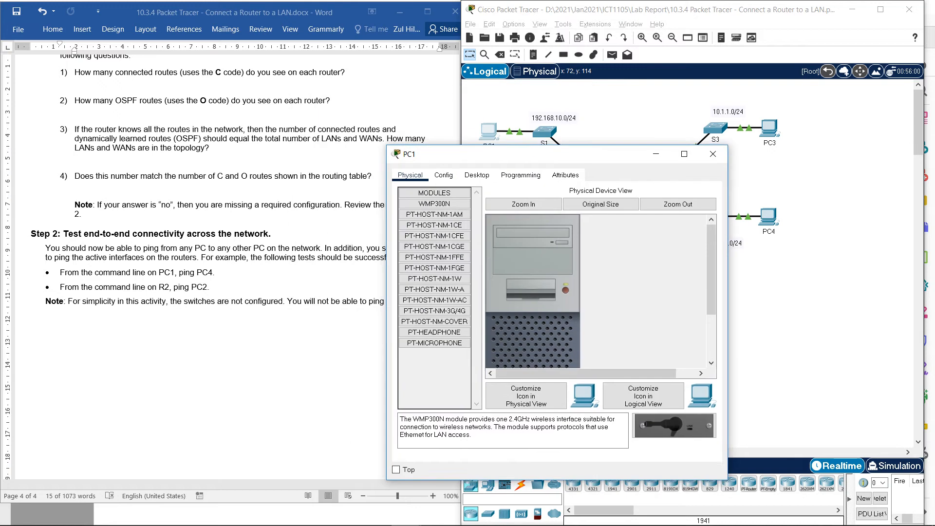
click(475, 178)
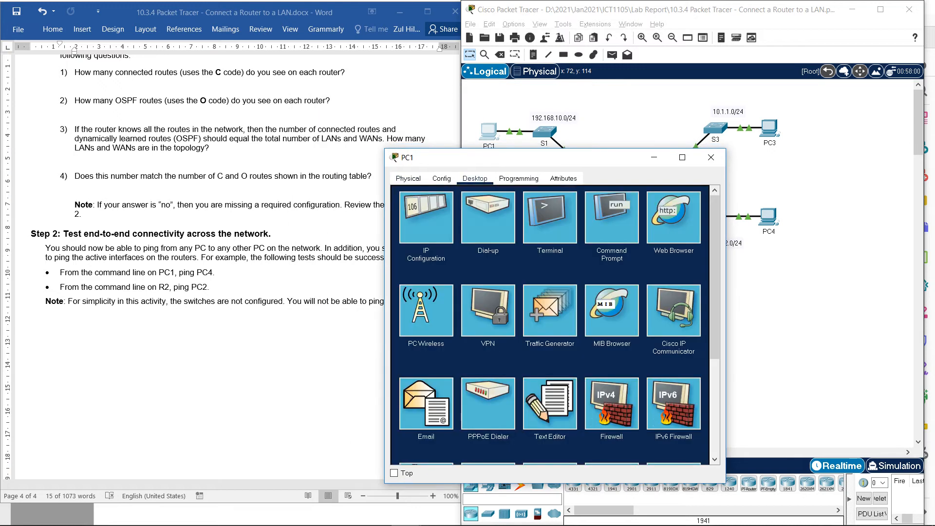
click(622, 303)
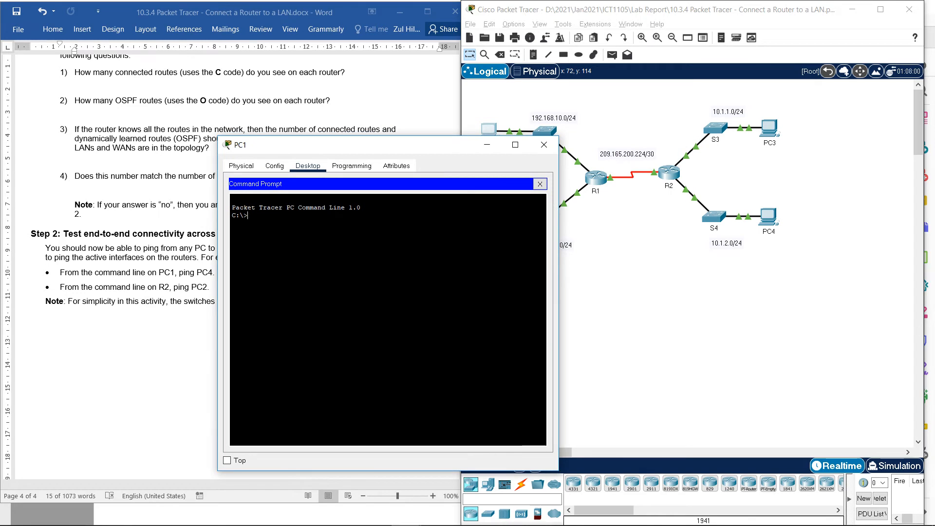
- Ping PC4 at 10.1.2.10 from PC1's command line
text(ping 10.)
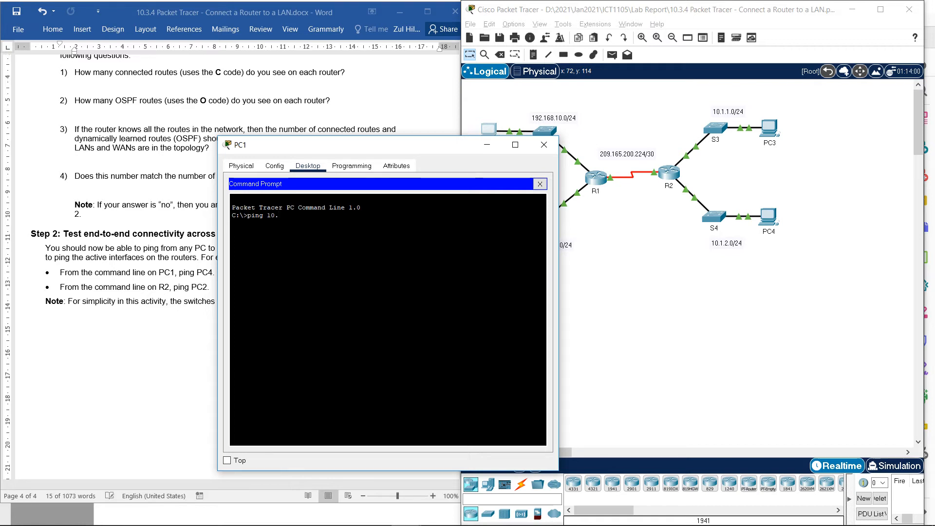
text(1.2.10)
key(Return)
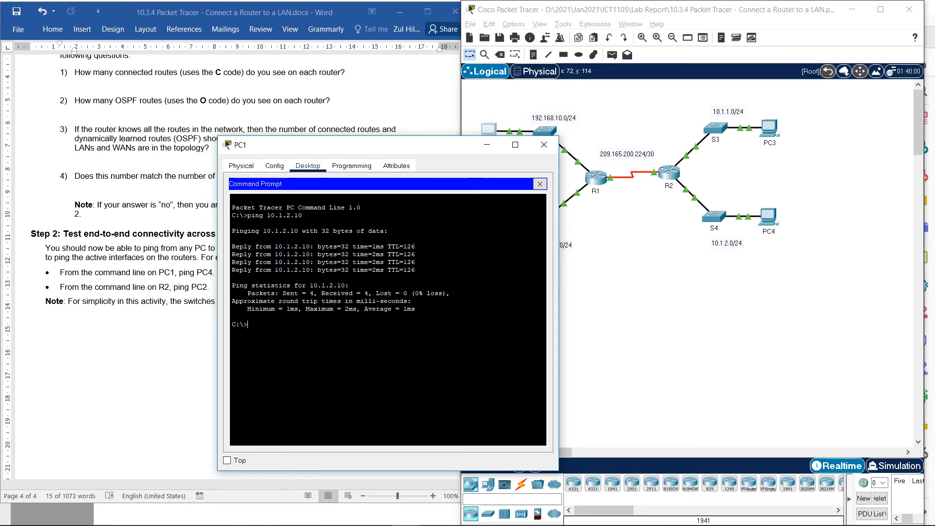
- Move PC1's window off the Word lab document and insert an empty unbulleted line below the PC1-to-PC4 ping bullet
drag(341, 145, 484, 144)
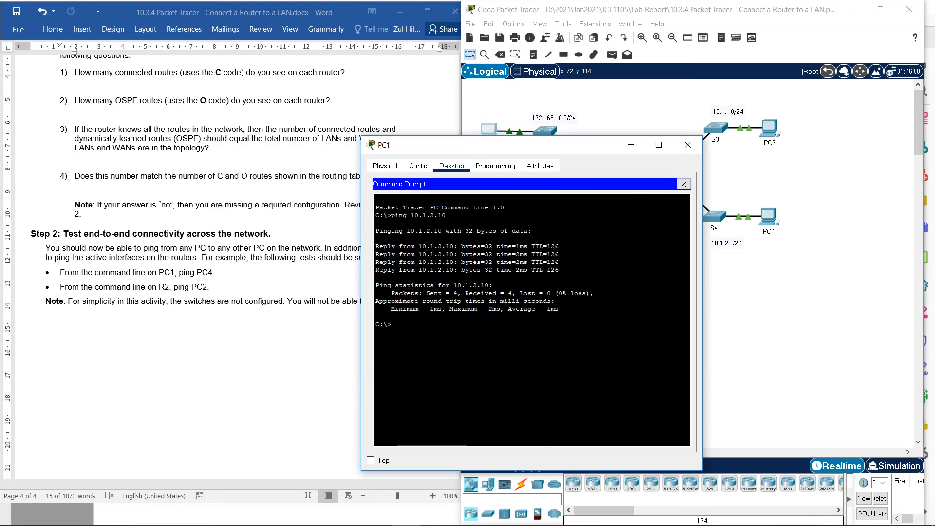
drag(214, 274, 220, 274)
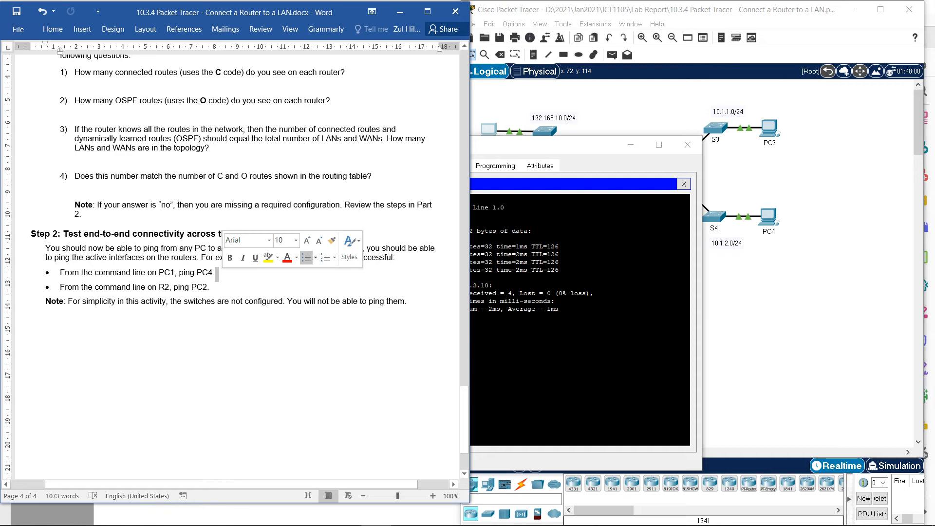
click(216, 272)
key(Return)
key(Return)
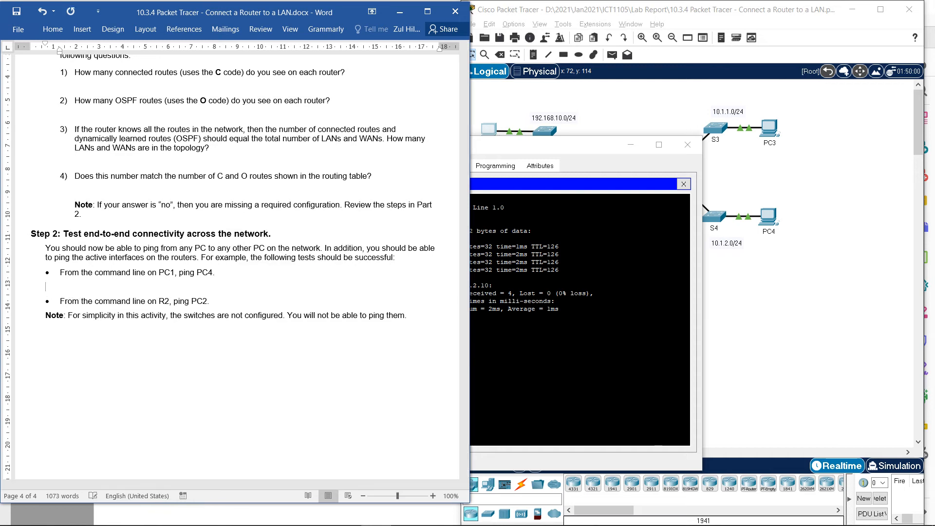
- Capture PC1's Command Prompt window showing the ping to 10.1.2.10 as a rectangular snip with Snipping Tool
key(alt+Tab)
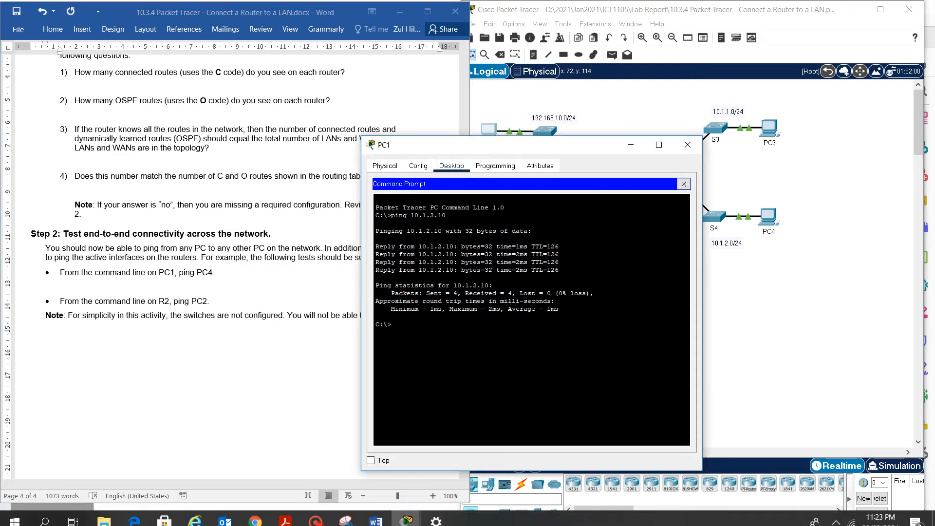
click(345, 513)
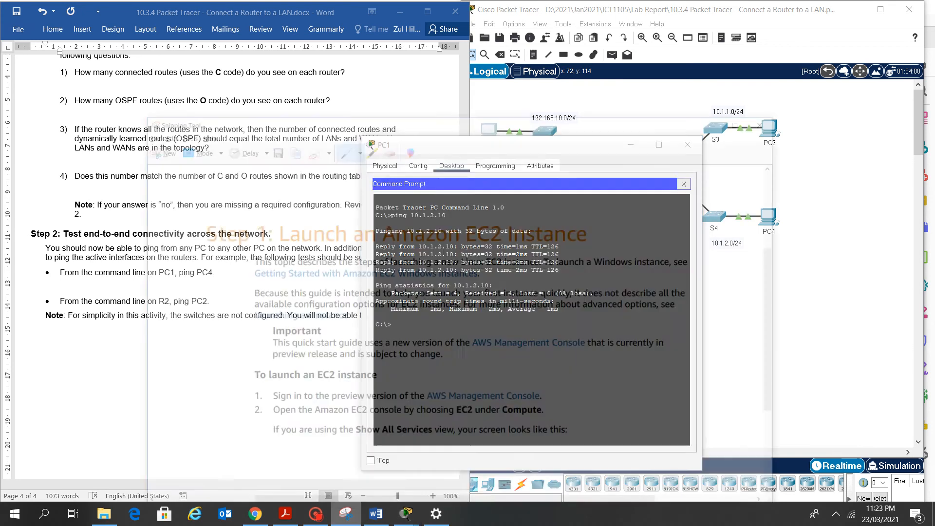
click(128, 84)
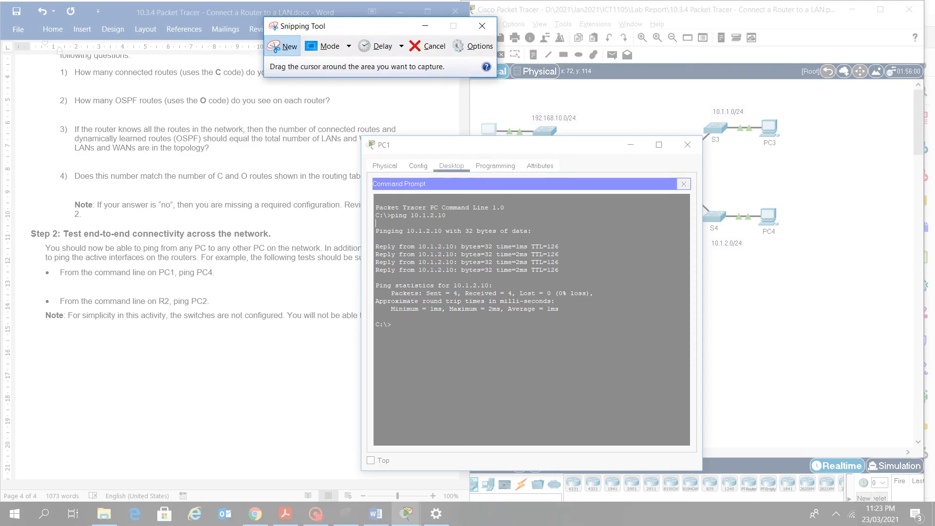
drag(367, 139, 687, 342)
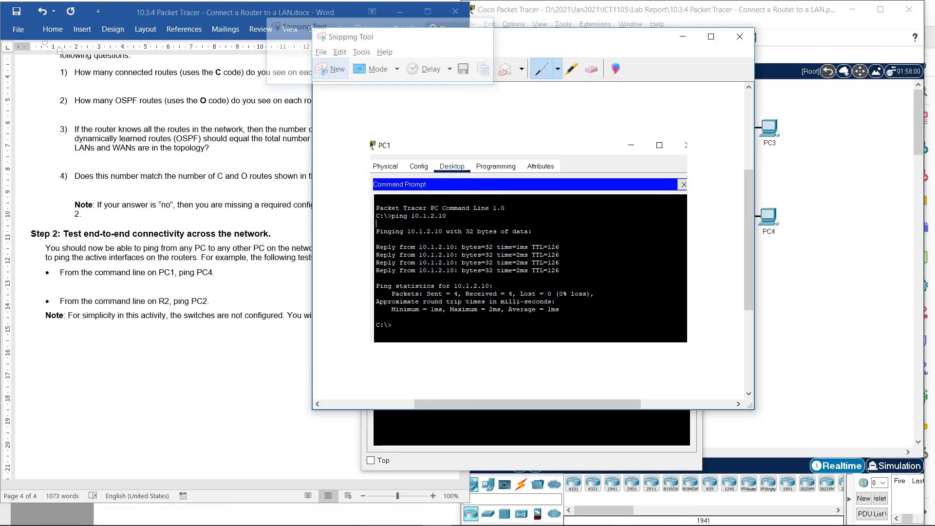
right_click(413, 327)
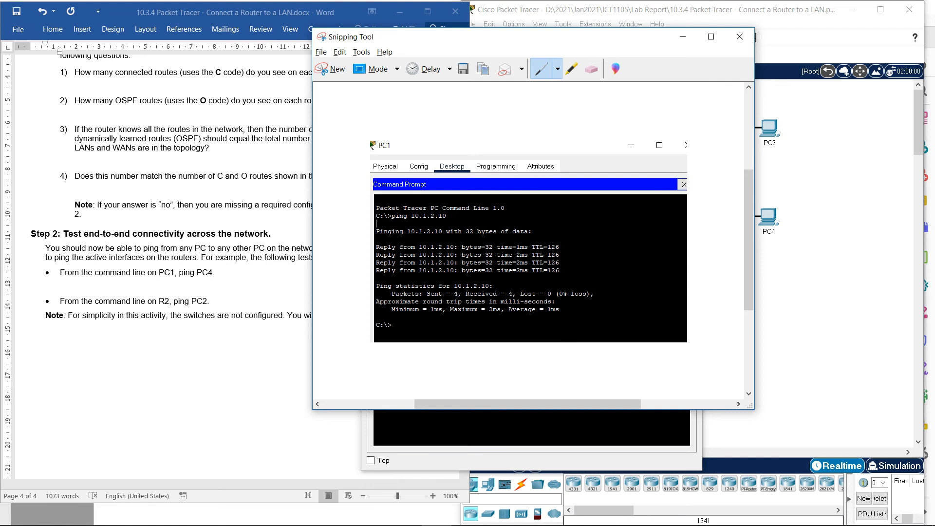
- Paste the PC1 ping screenshot below the PC1-to-PC4 bullet in the Word lab document and shrink it to fit page 4
click(48, 287)
click(51, 272)
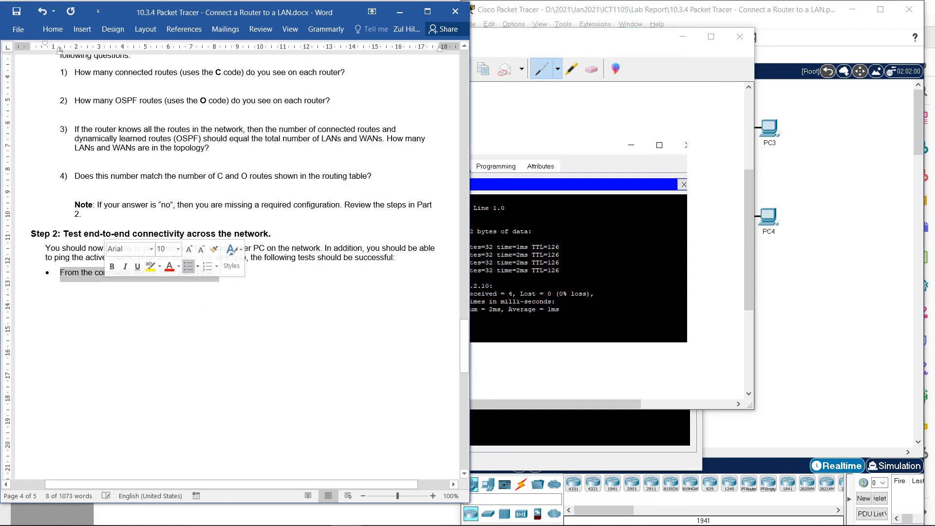
key(ctrl+v)
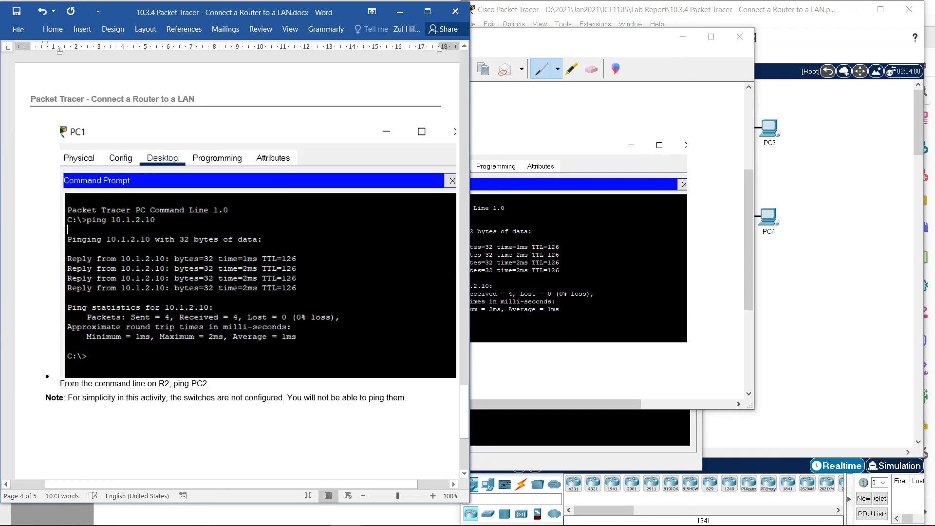
key(shift+Left)
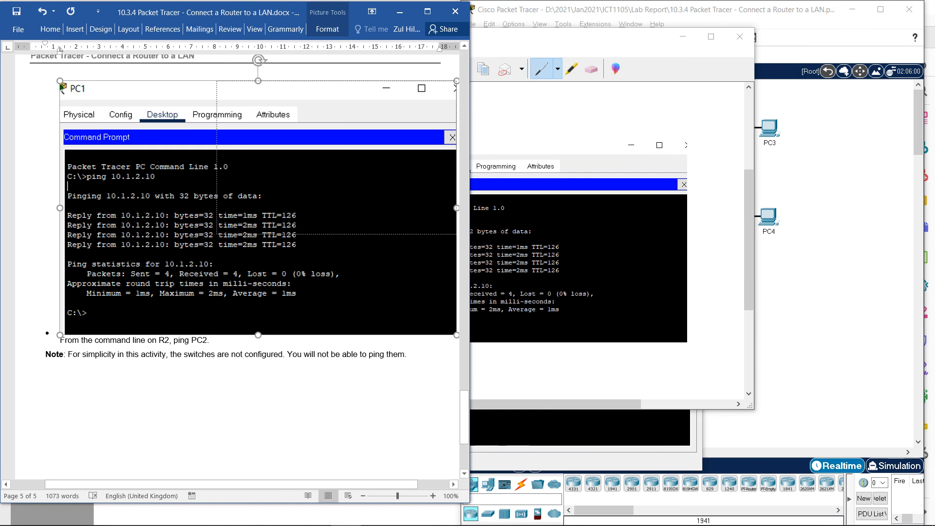
drag(216, 234, 217, 235)
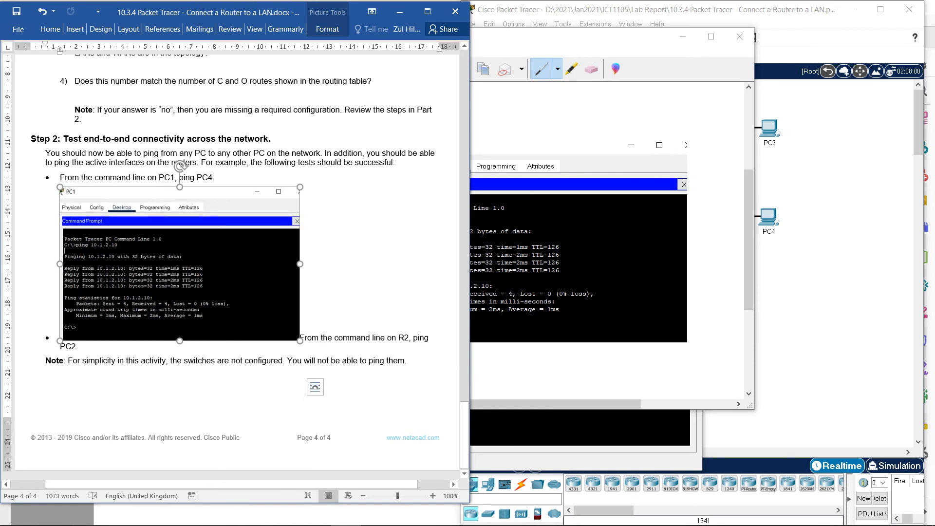
- Insert two line breaks after the pasted screenshot so the R2-to-PC2 ping bullet starts on its own line
key(Right)
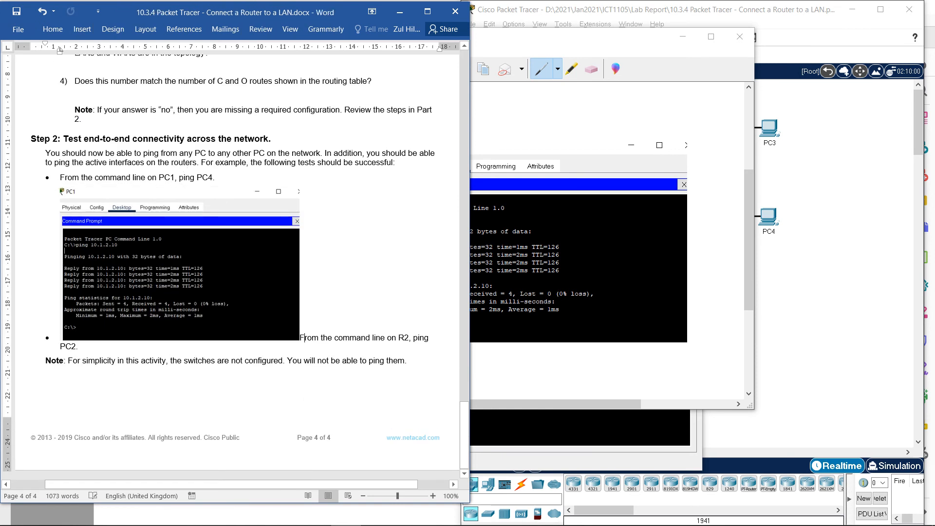
key(Return)
key(Return)
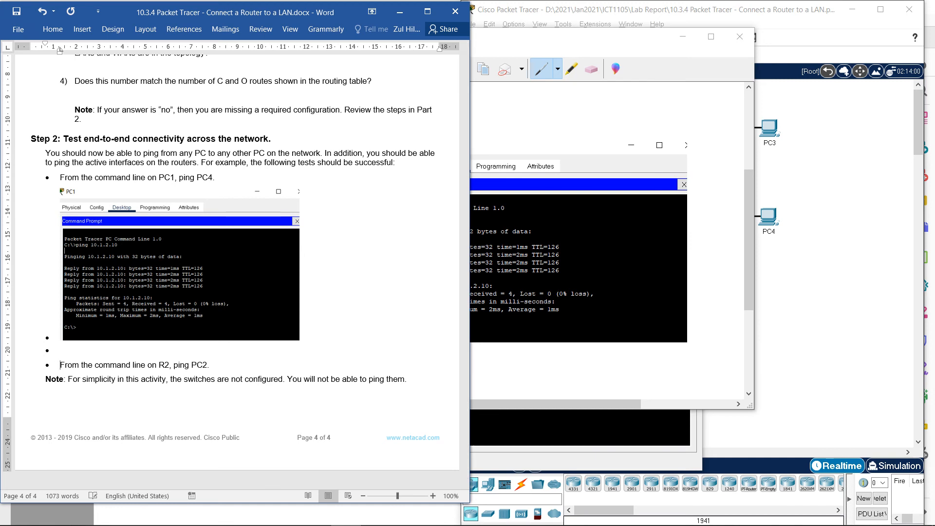
- Put away the Snipping Tool and PC1 windows and open R2's command line in Packet Tracer
click(683, 37)
click(688, 144)
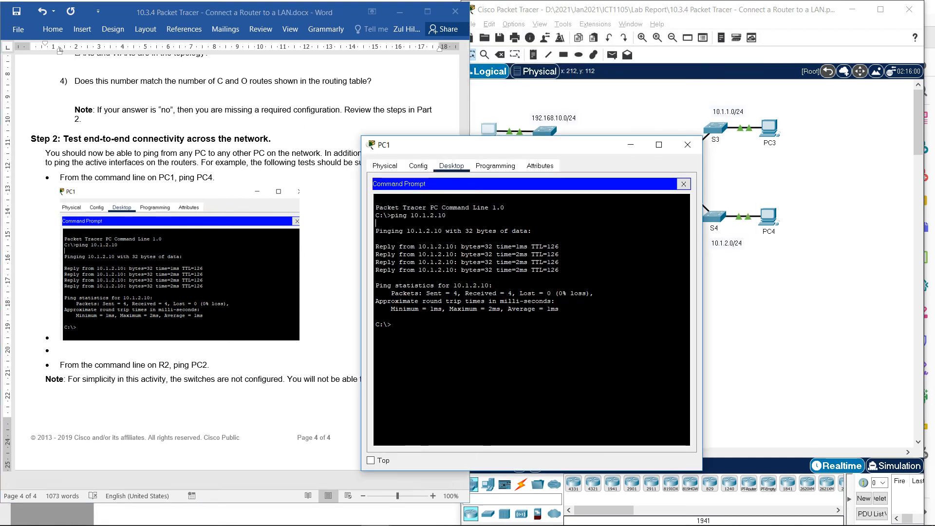
click(688, 144)
click(668, 171)
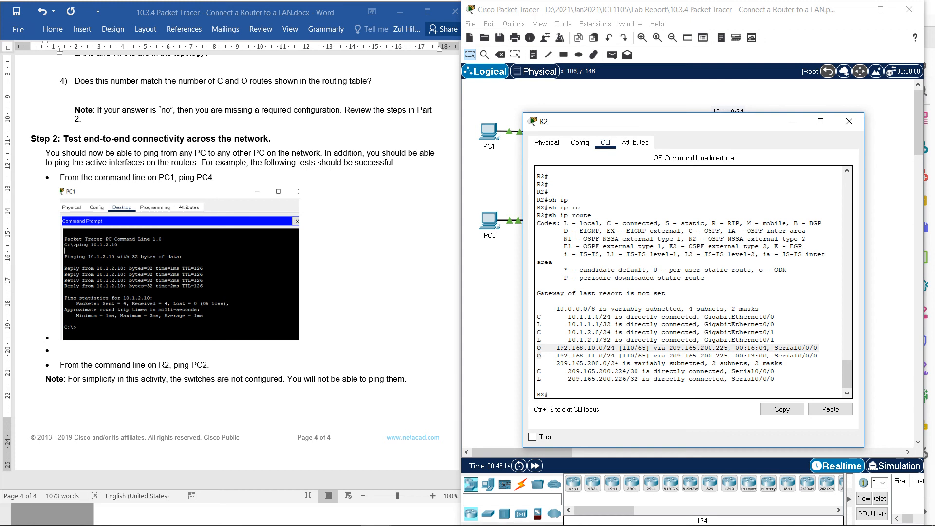
- Ping PC2 at 192.168.11.10 from R2's command line
click(537, 386)
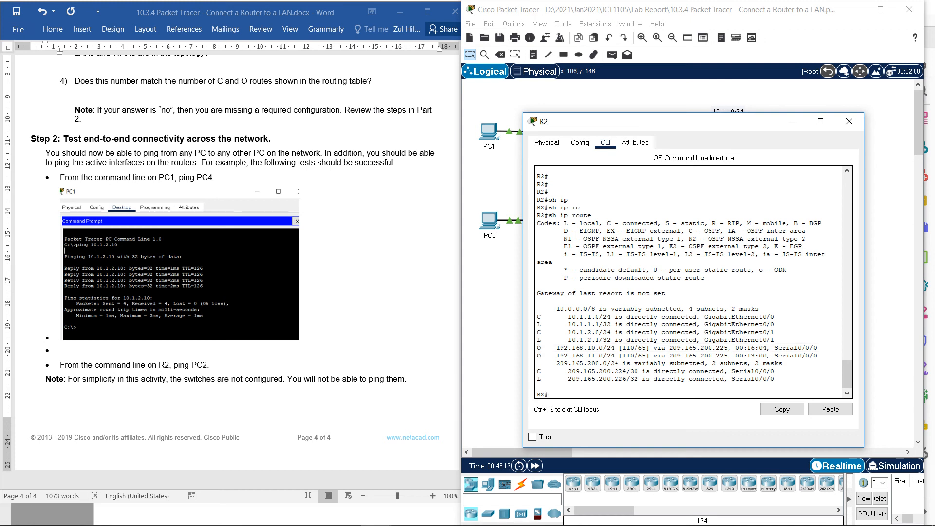
text(ping)
text( R)
key(BackSpace)
key(BackSpace)
text(192.168.11.10)
key(Return)
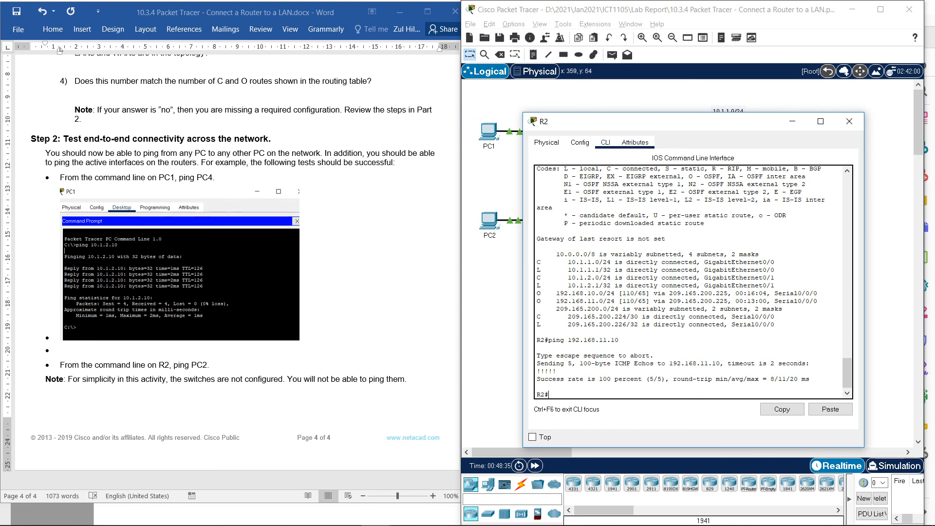
- Bring the Word lab document forward and move R2's command line window so it partly overlaps it, uncovering R2's side of the topology
drag(460, 206, 470, 206)
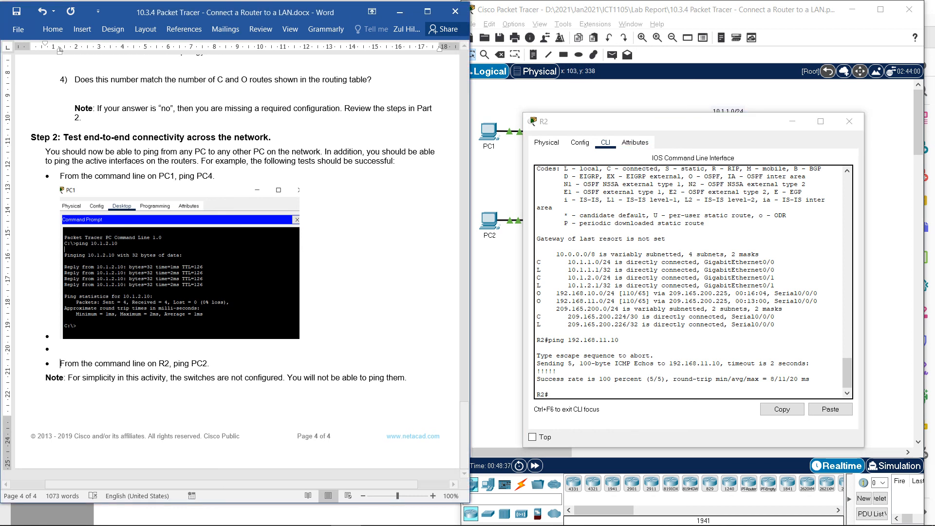
drag(633, 121, 395, 88)
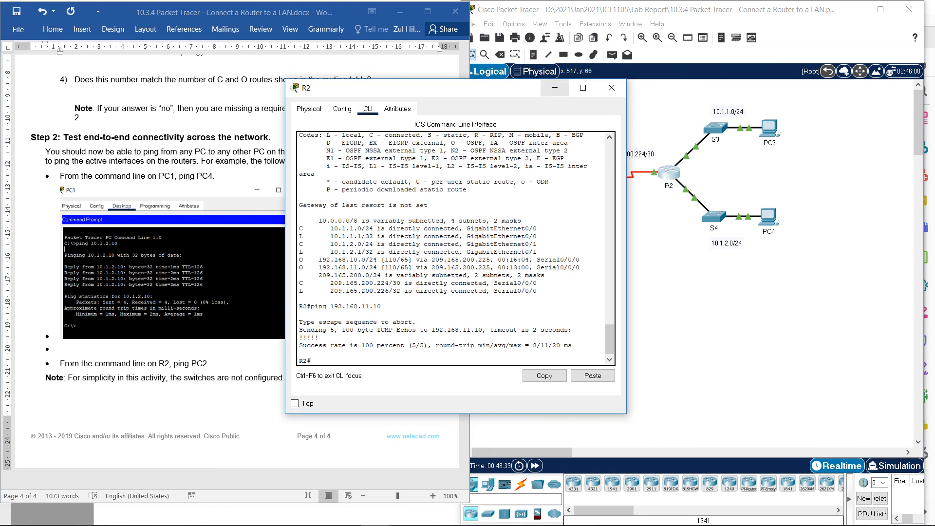
drag(395, 87, 399, 78)
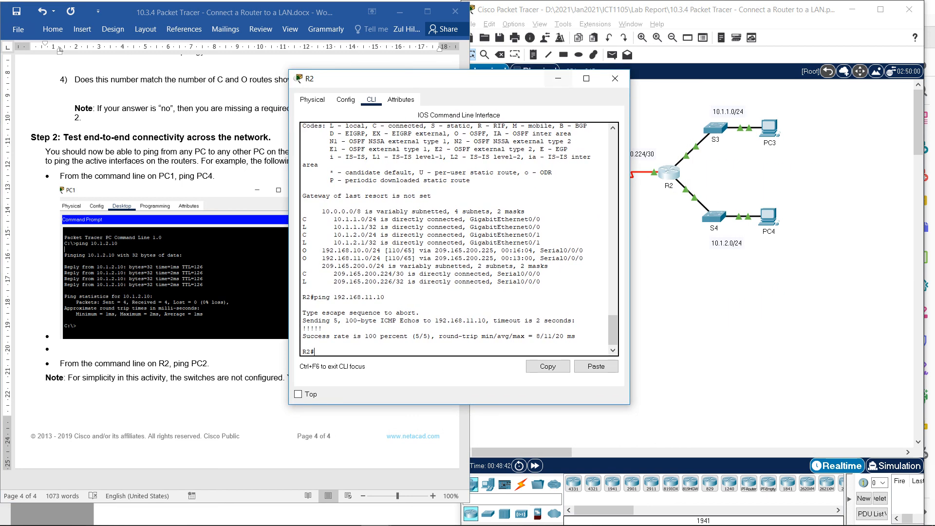